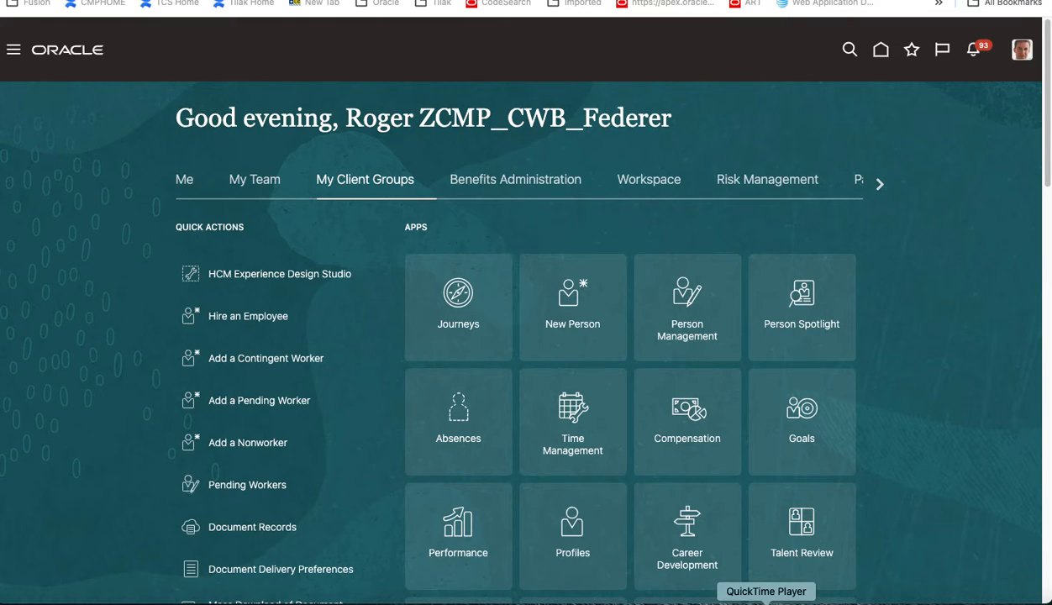
Switch to Visual Studio Code and review the user entities and database items outlined in the EXtract-DEMO file.
click(765, 602)
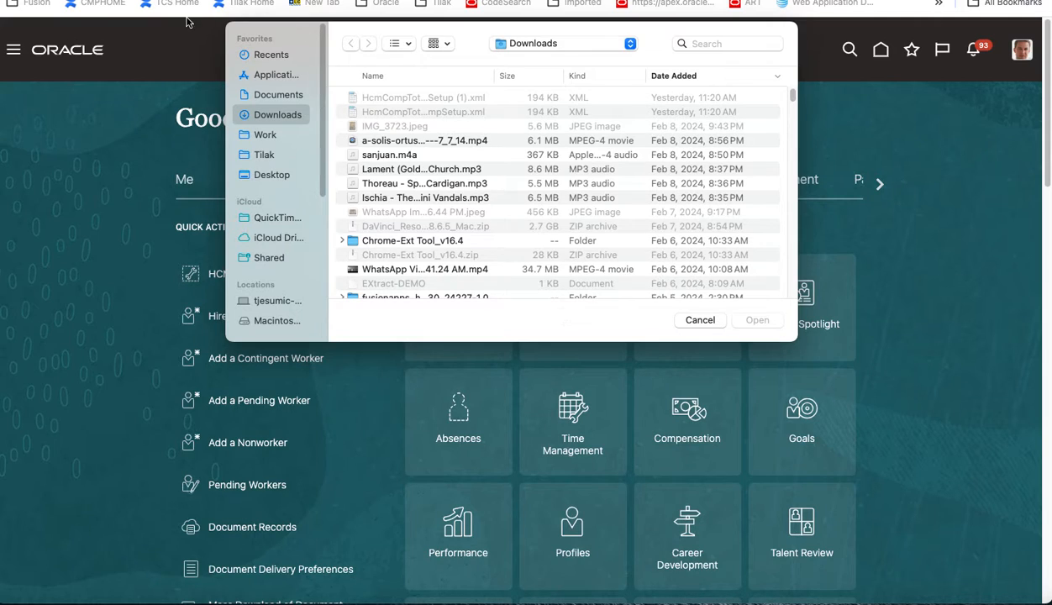
click(700, 321)
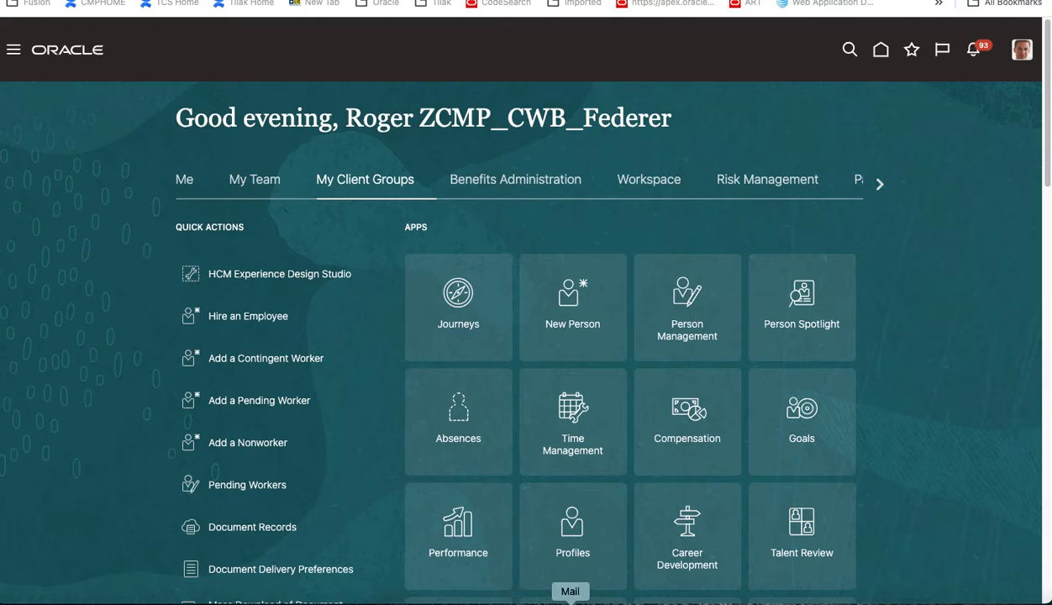
click(531, 601)
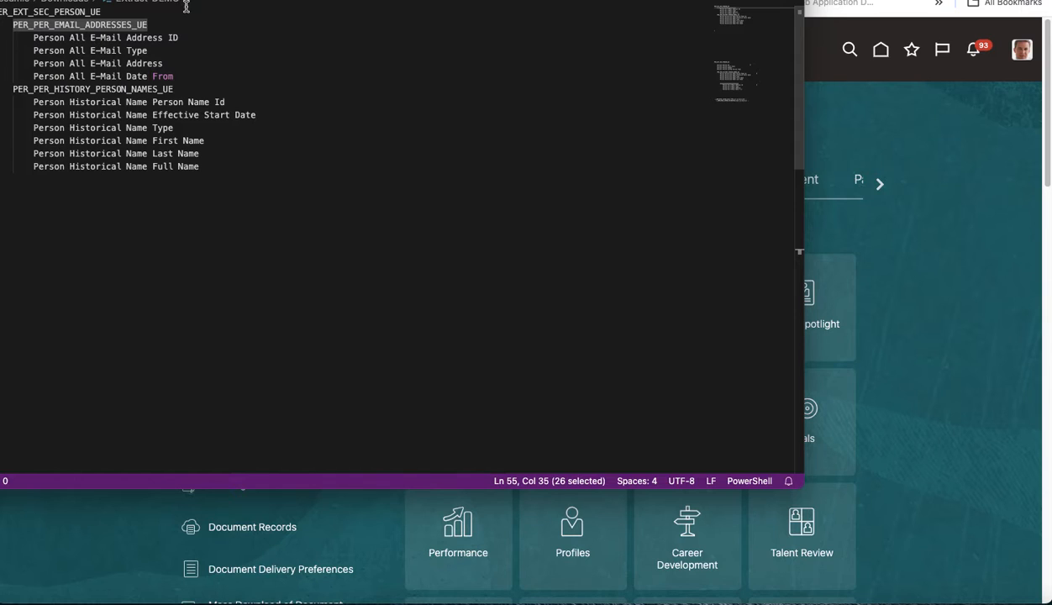
drag(595, 0, 728, 12)
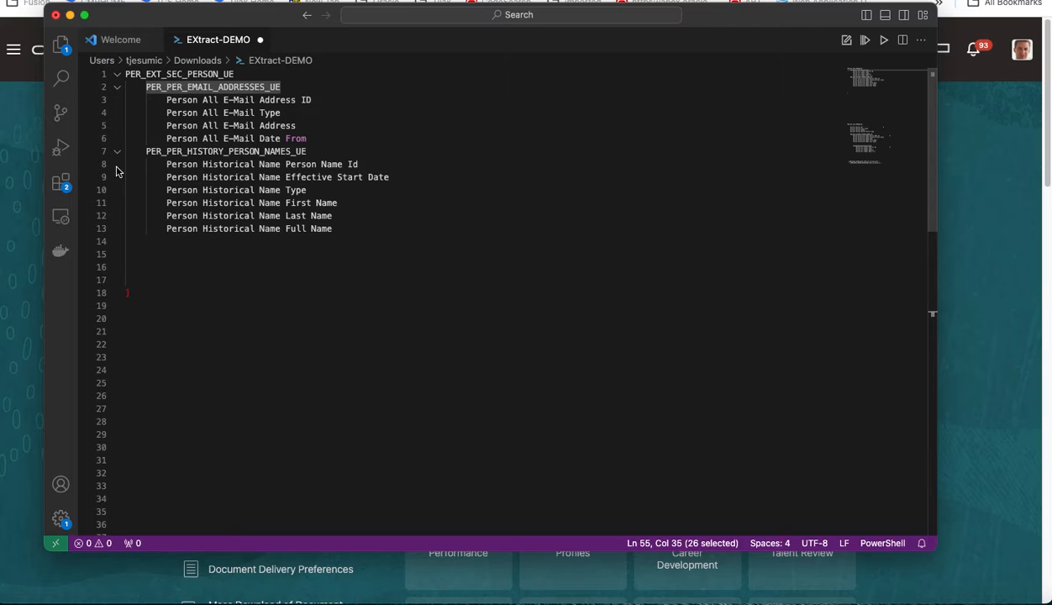
click(123, 76)
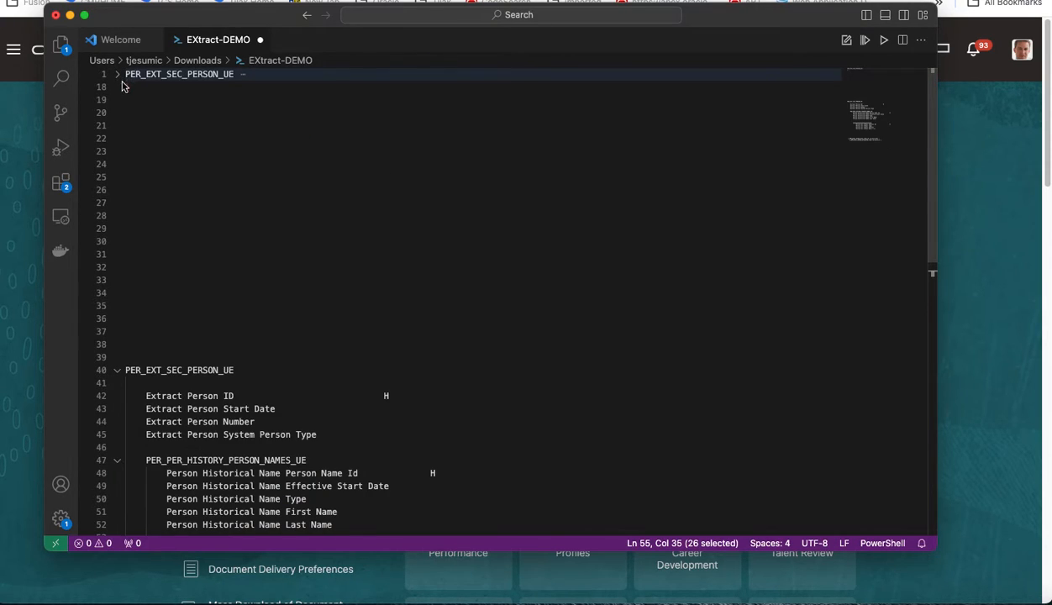
click(118, 76)
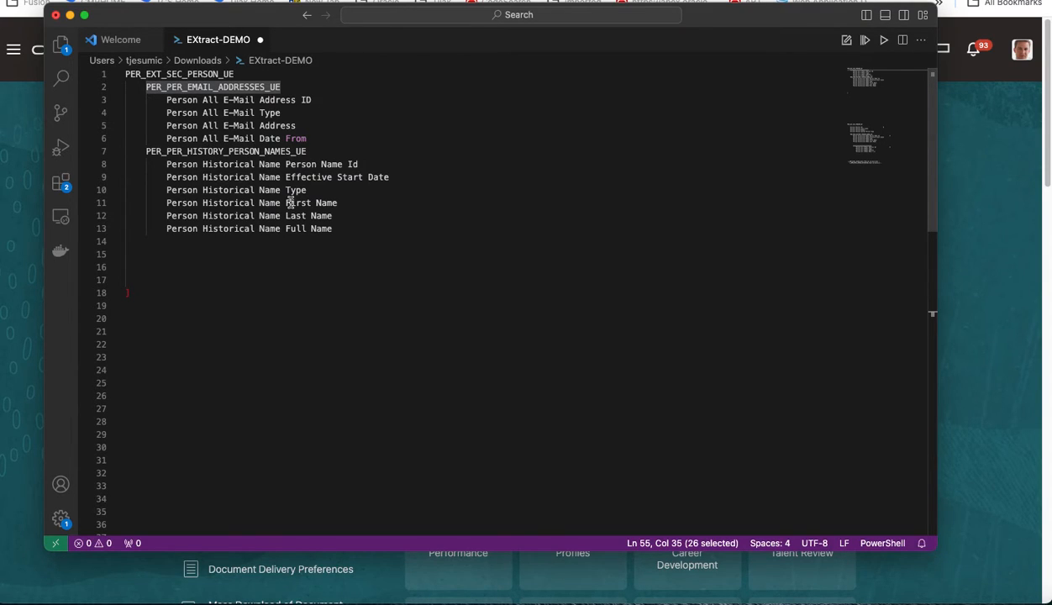
scroll(242, 220, down, 10)
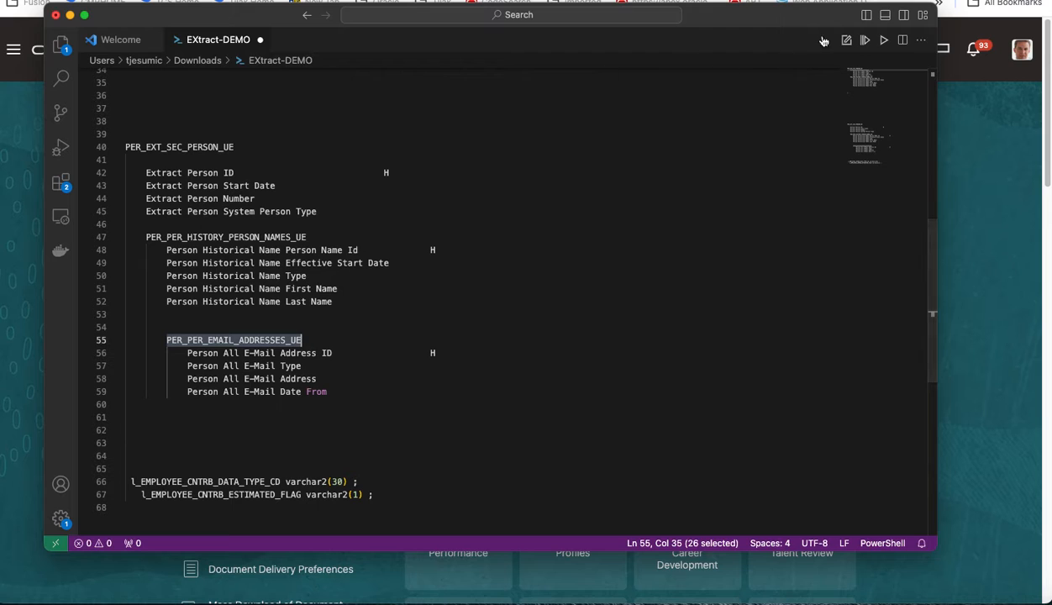
drag(822, 22, 0, 92)
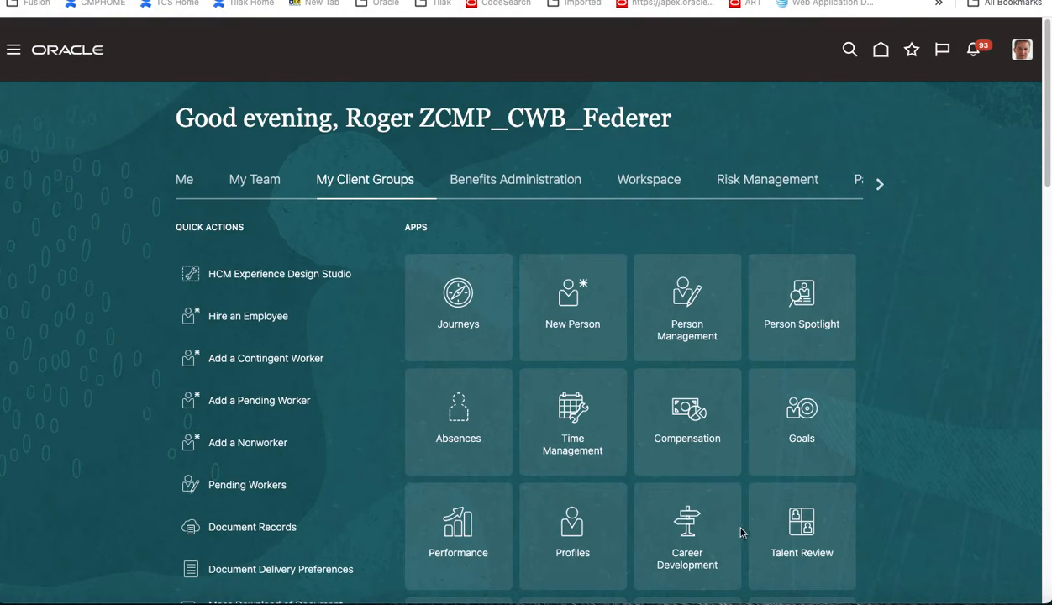
Open the HCM Extract Definitions page from Data Exchange in Oracle.
scroll(731, 522, down, 5)
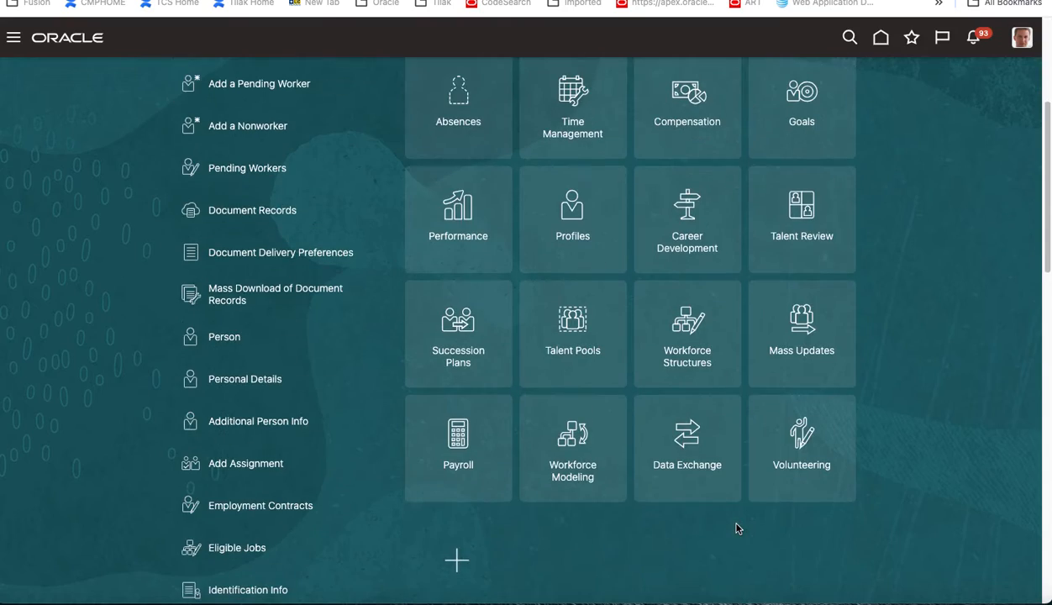
click(688, 432)
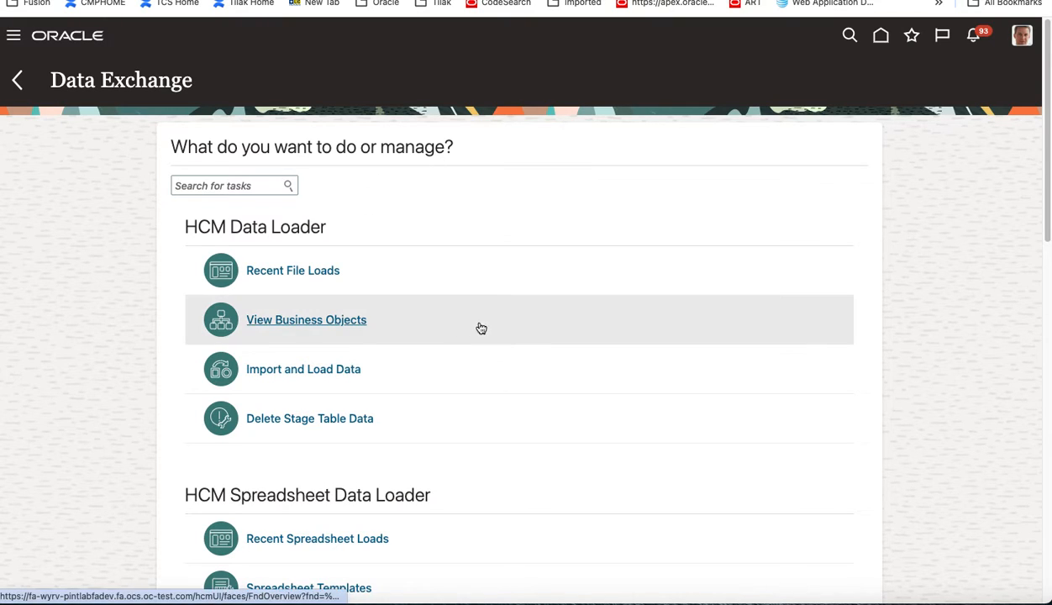
scroll(505, 331, down, 8)
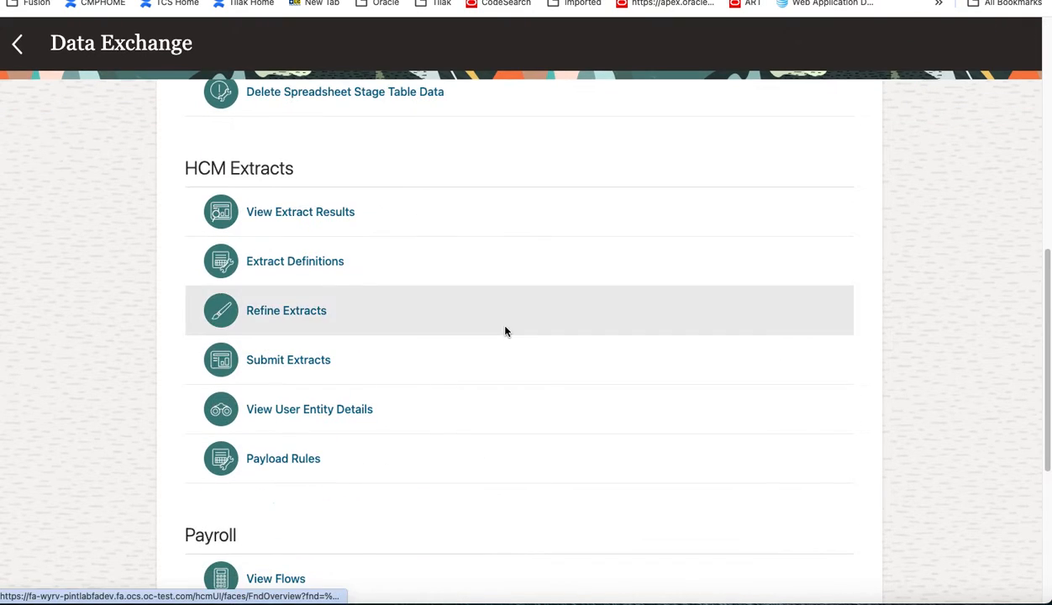
click(339, 267)
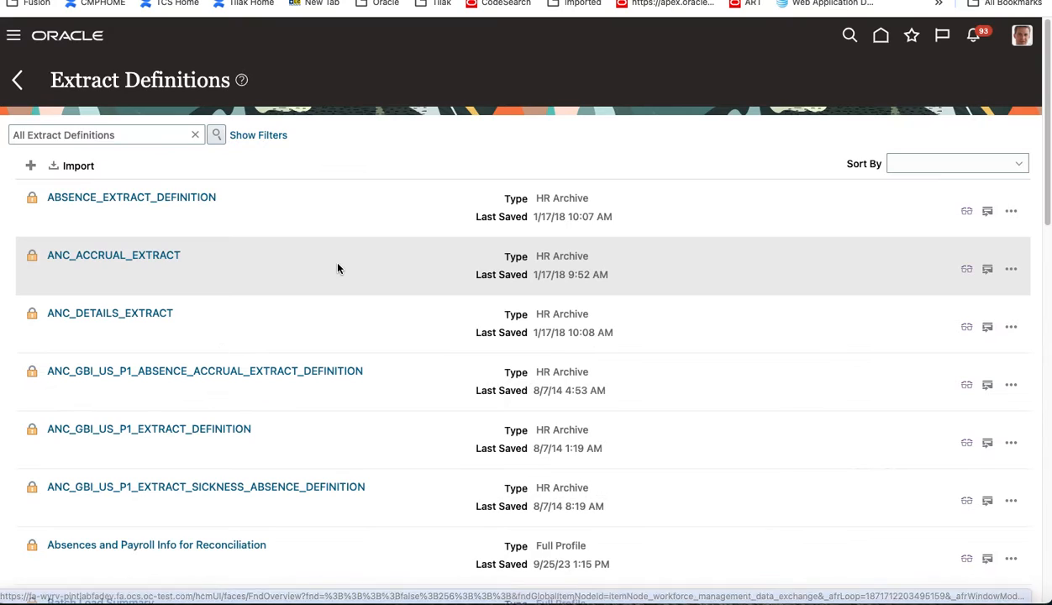
Search the extract definitions for Demo.
click(142, 134)
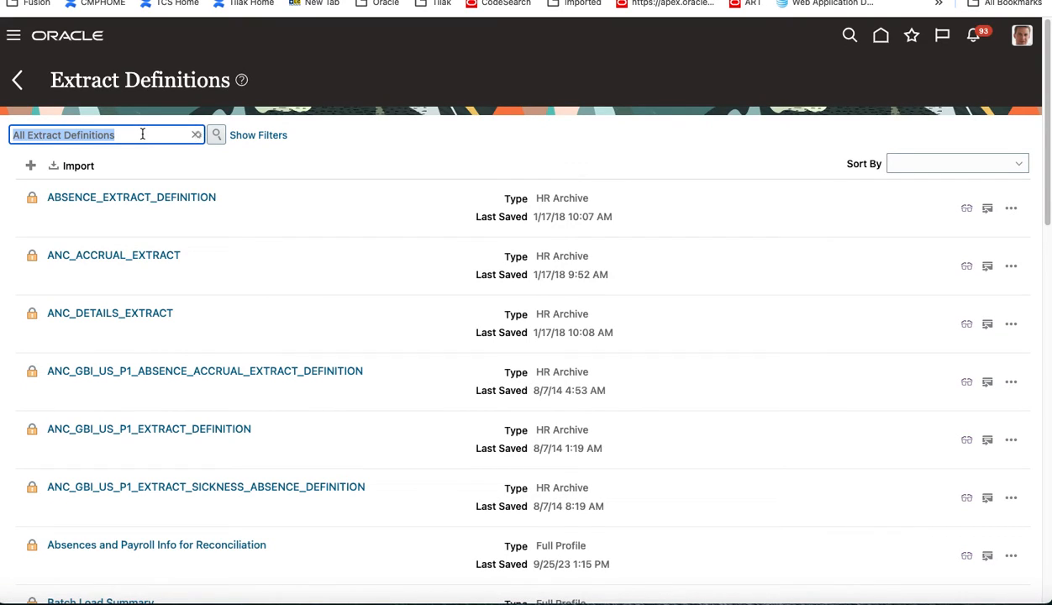
text(Demo)
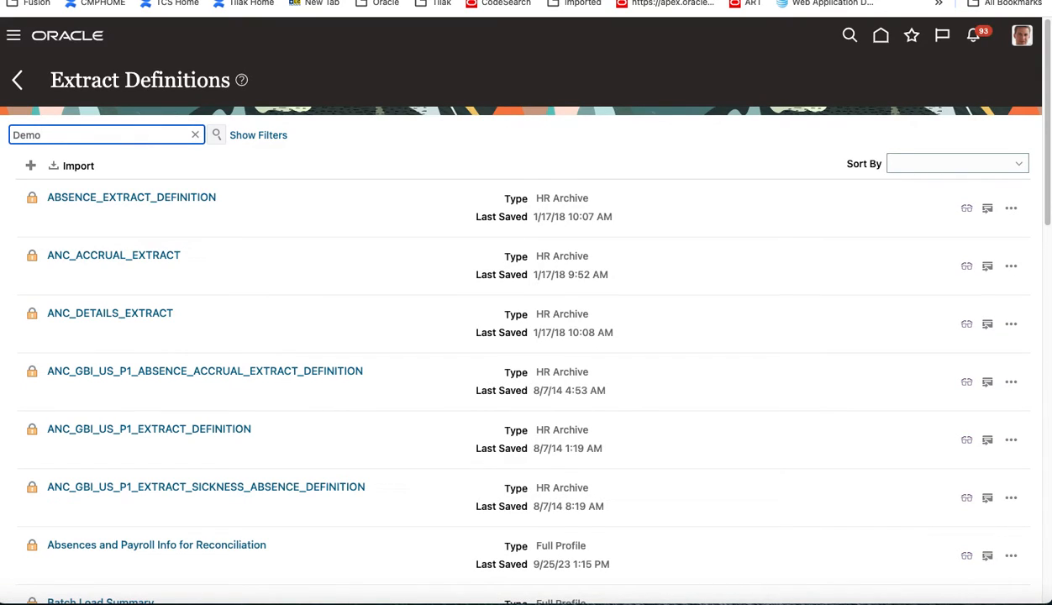
click(216, 136)
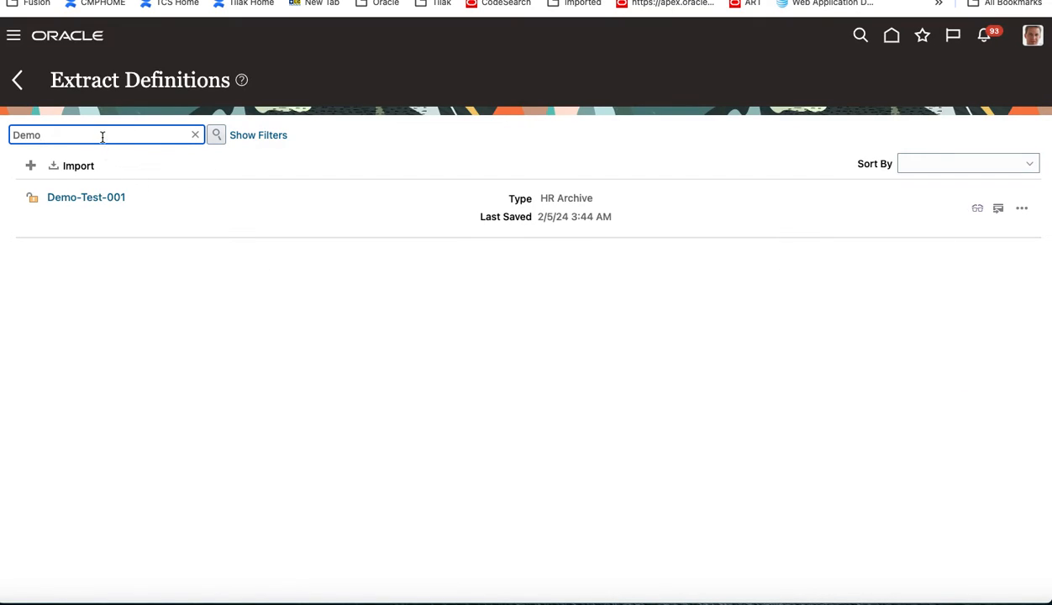
Create a new Full Profile extract definition named DEmo-Test-002 with Report as its consumer.
click(30, 168)
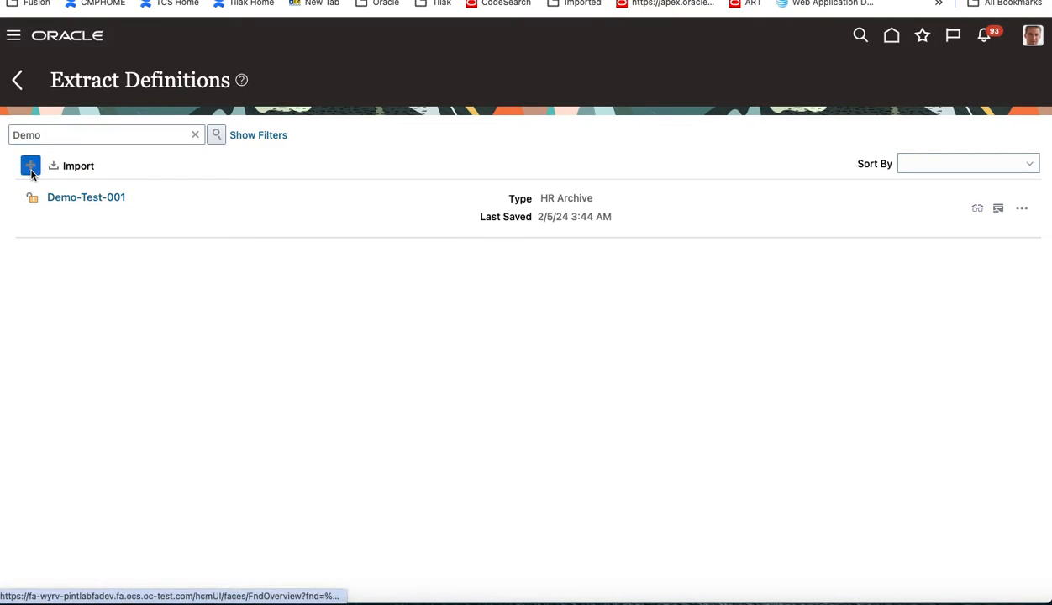
click(31, 170)
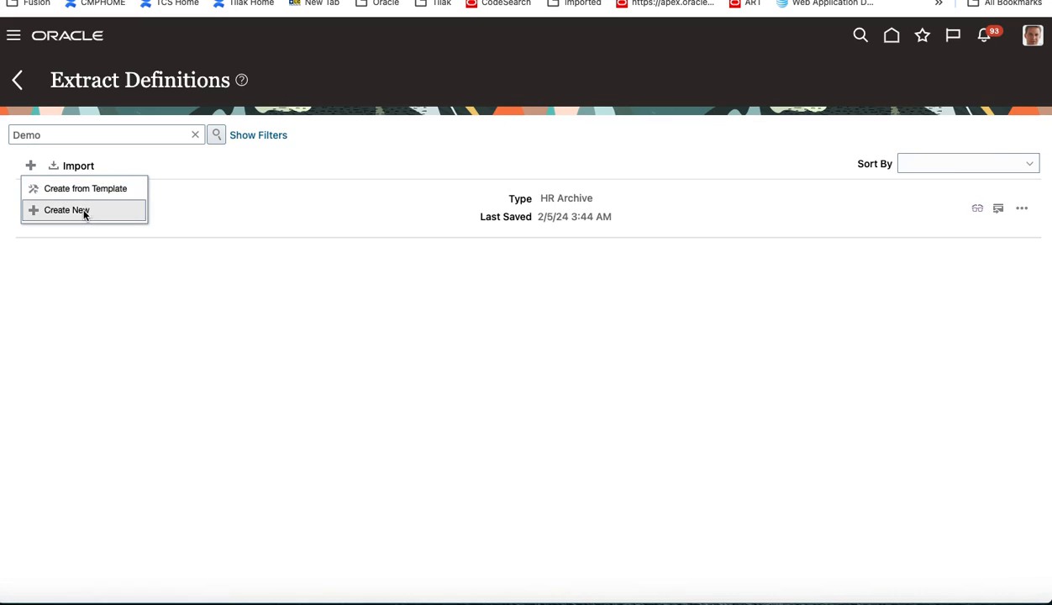
click(82, 212)
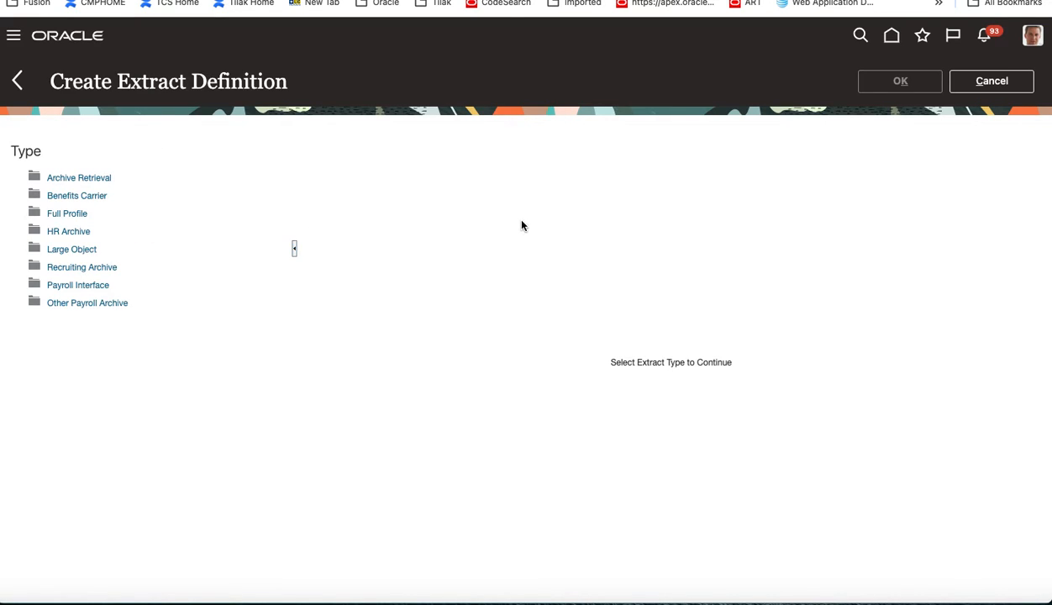
click(61, 212)
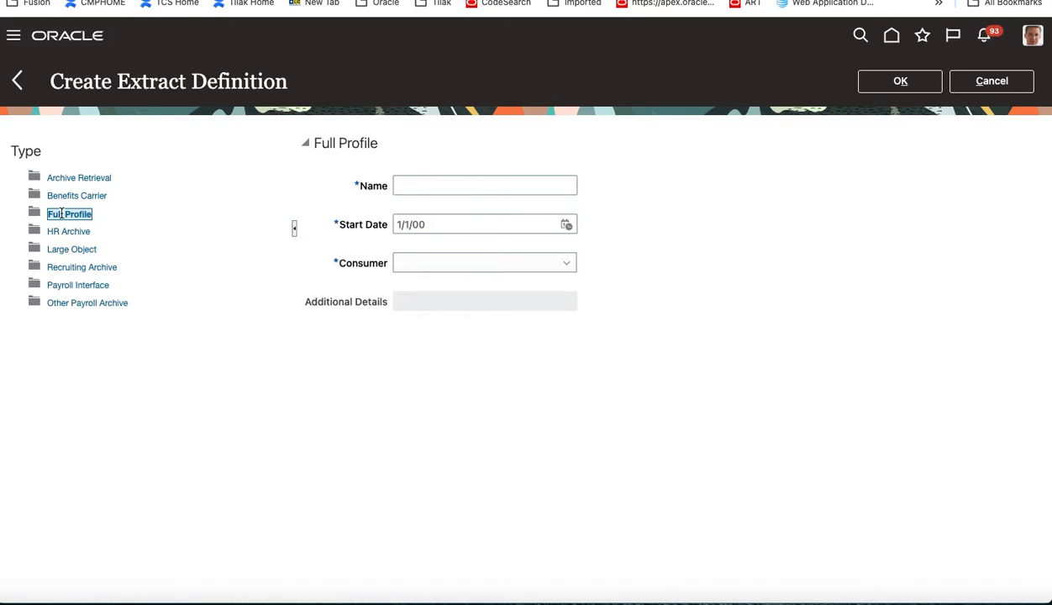
click(424, 186)
text(D)
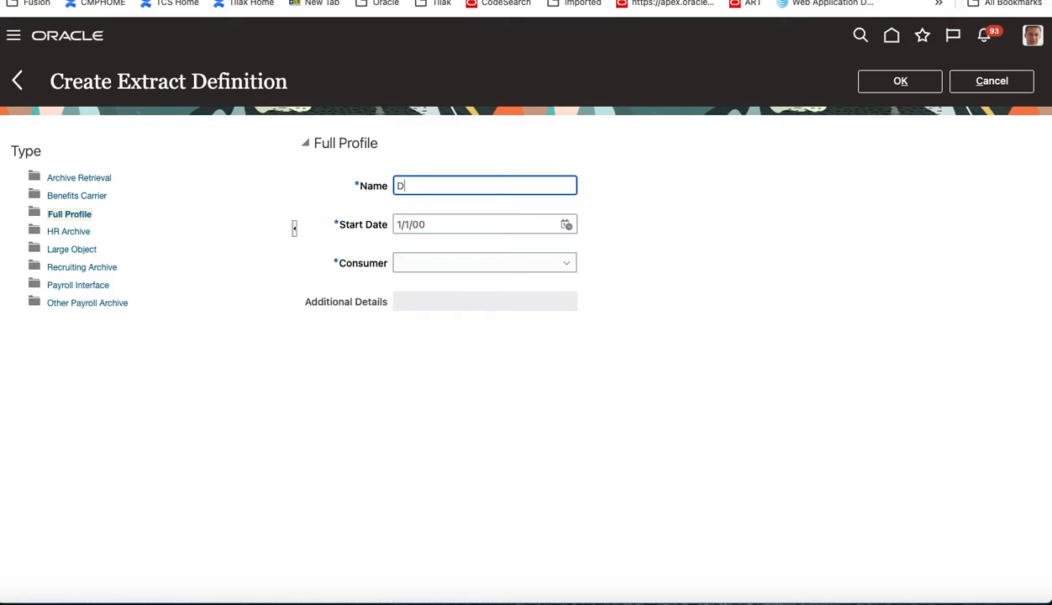
text(Emo-Test-002)
click(428, 263)
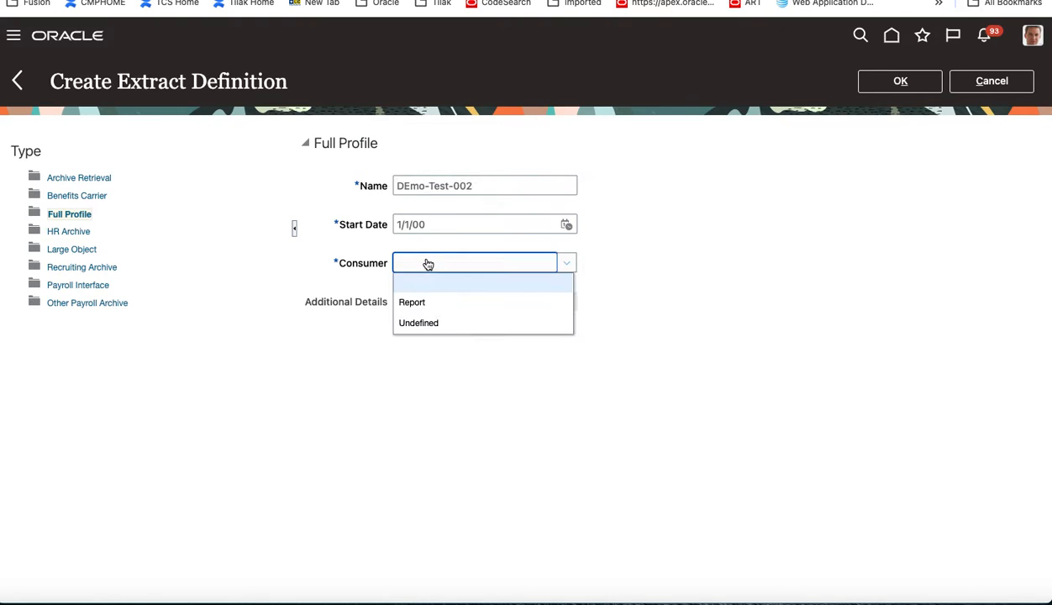
click(426, 301)
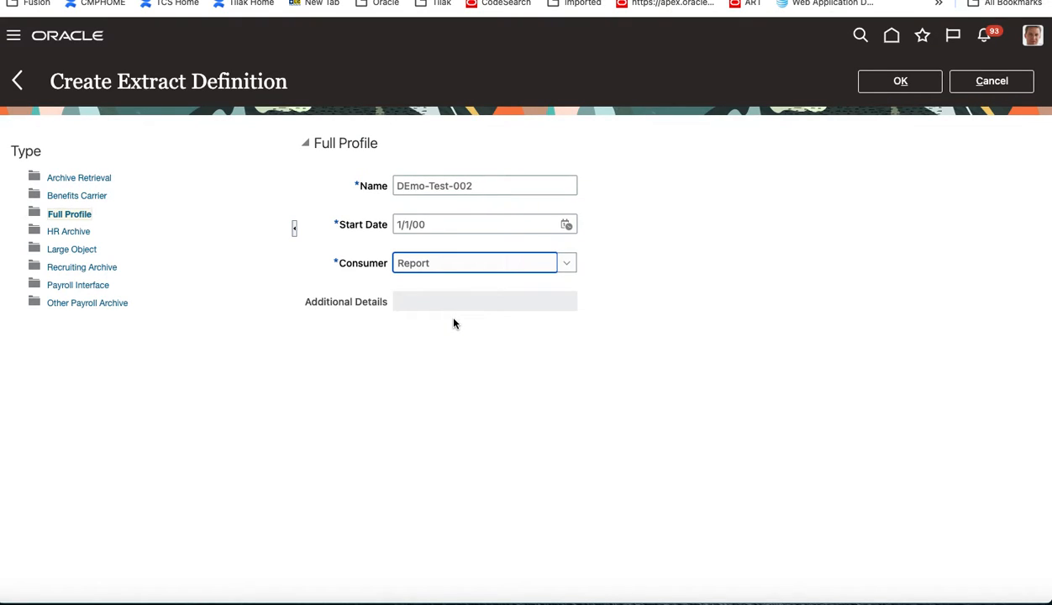
click(904, 80)
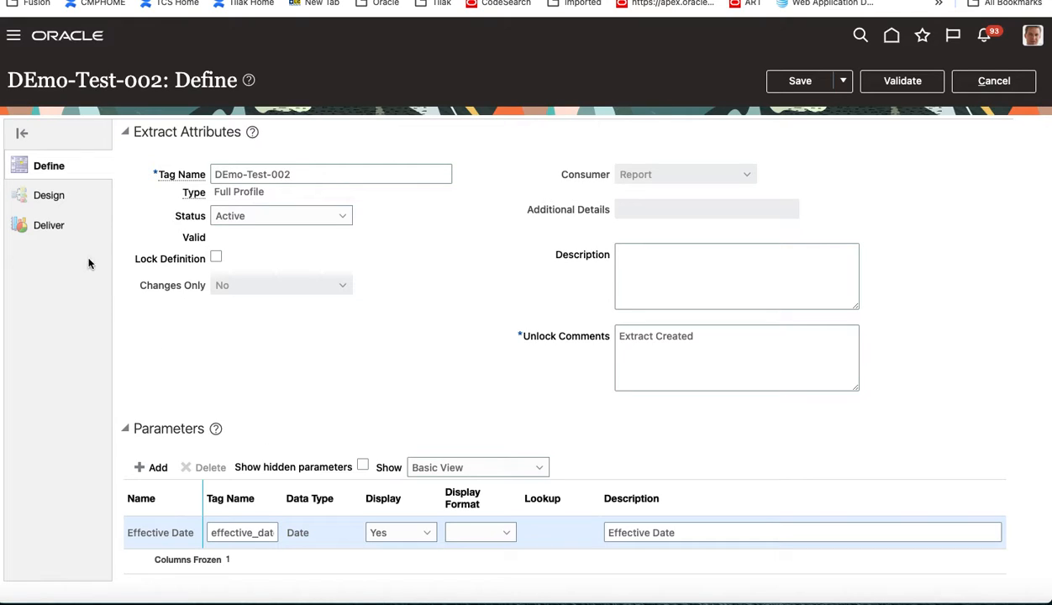
In the extract's design, name the root data group PersonDemo and use the same text as its tag name.
click(57, 200)
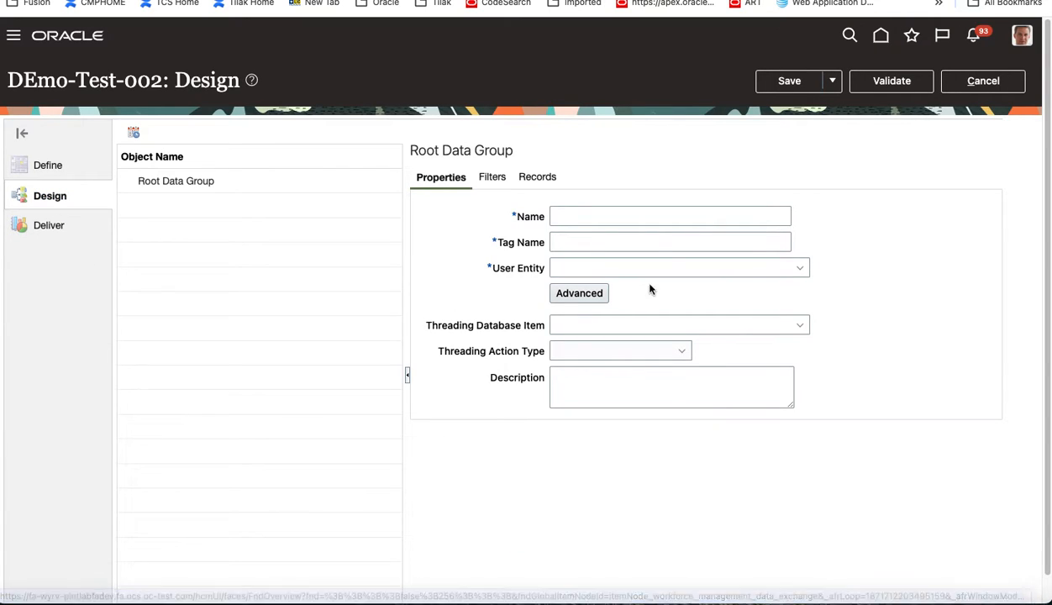
click(576, 217)
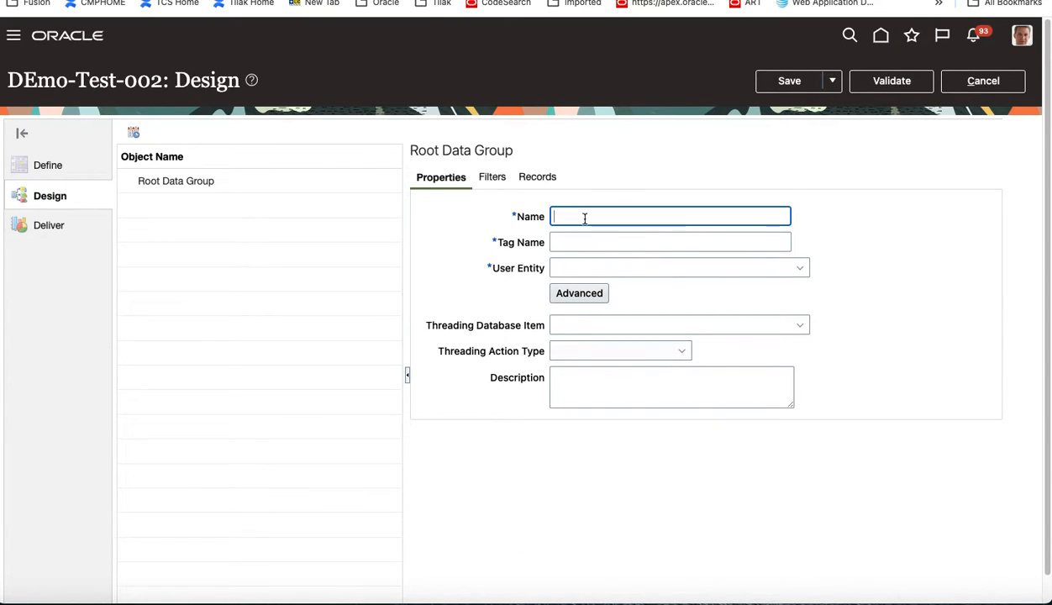
text(Person)
text(EXtra)
key(BackSpace)
key(BackSpace)
key(BackSpace)
key(BackSpace)
key(BackSpace)
text(Demo)
key(Tab)
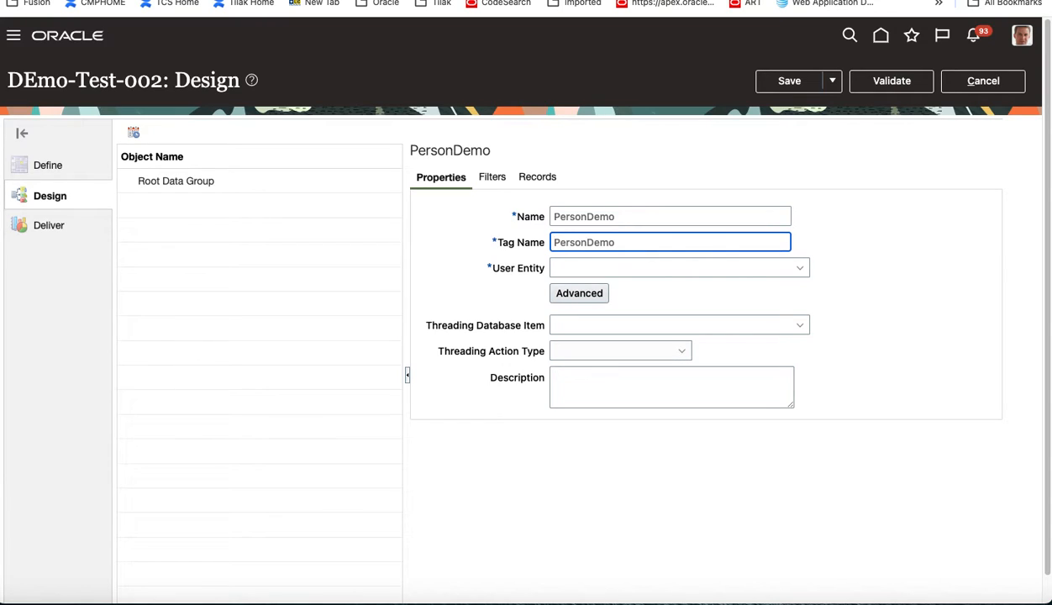
Set the root data group's threading database item to PER_EXT_SEC_PERSON_UE and its threading action type to Object actions.
click(579, 293)
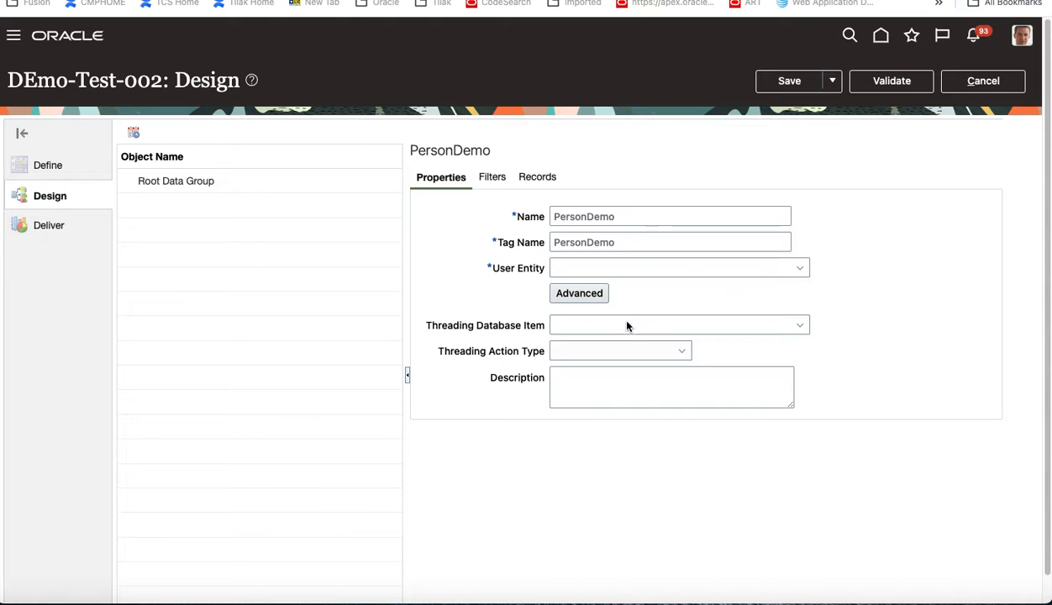
click(591, 326)
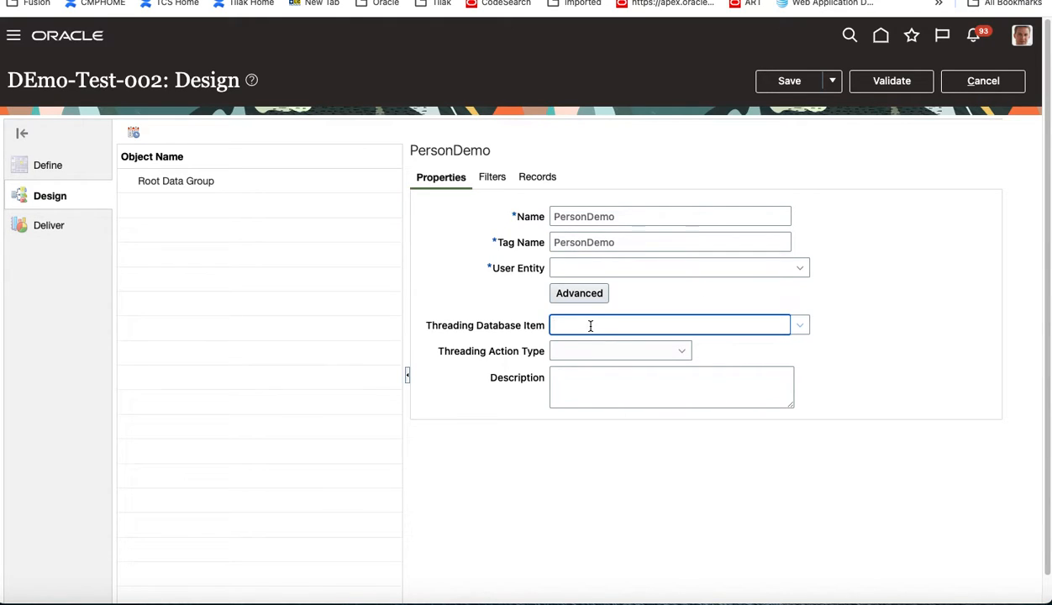
text(PER_EXT_SEC_PERSON_UE)
key(Tab)
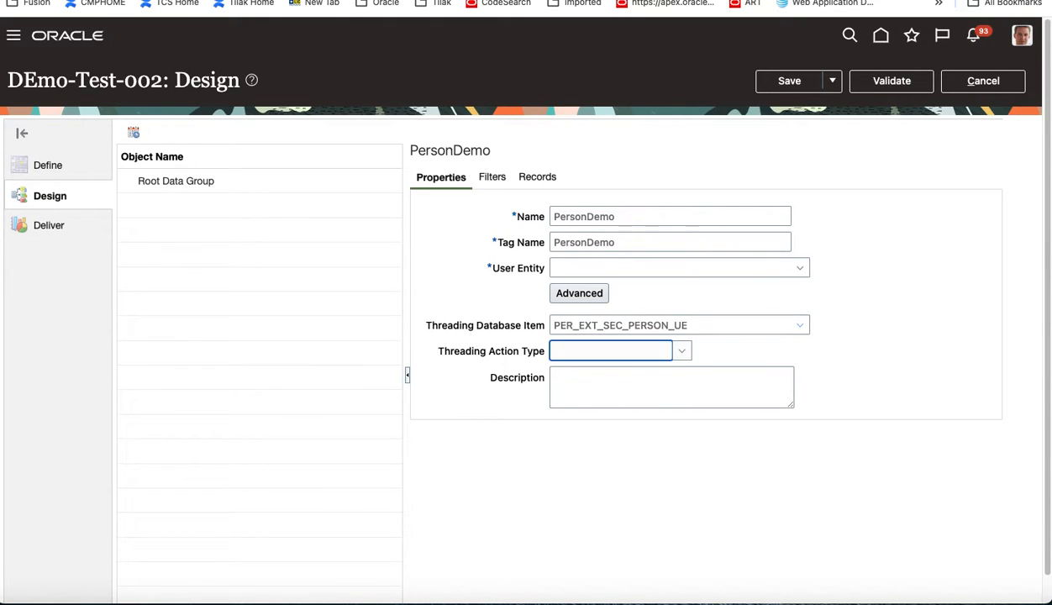
click(684, 353)
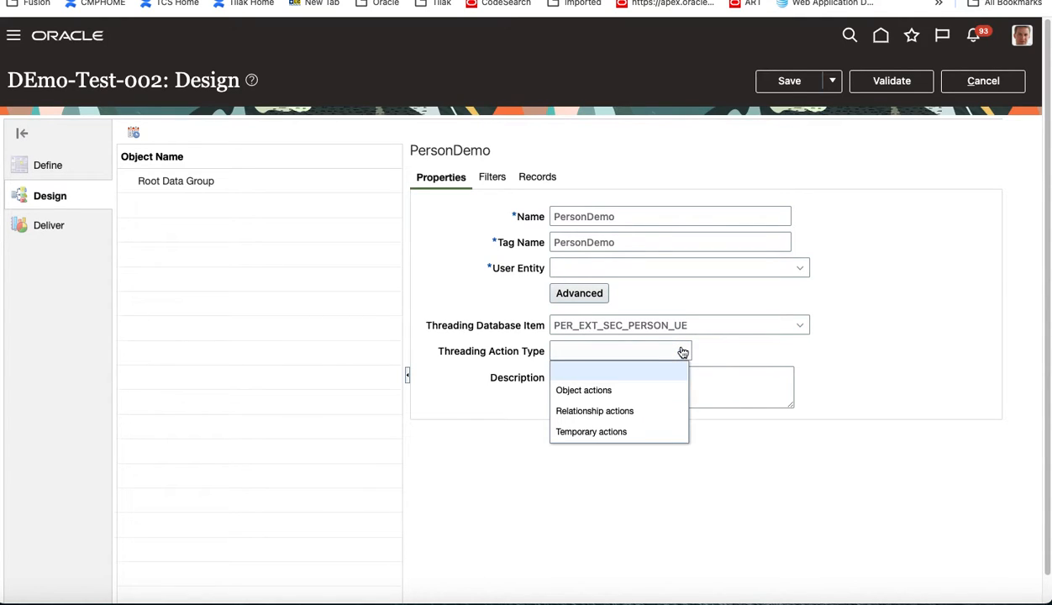
click(596, 394)
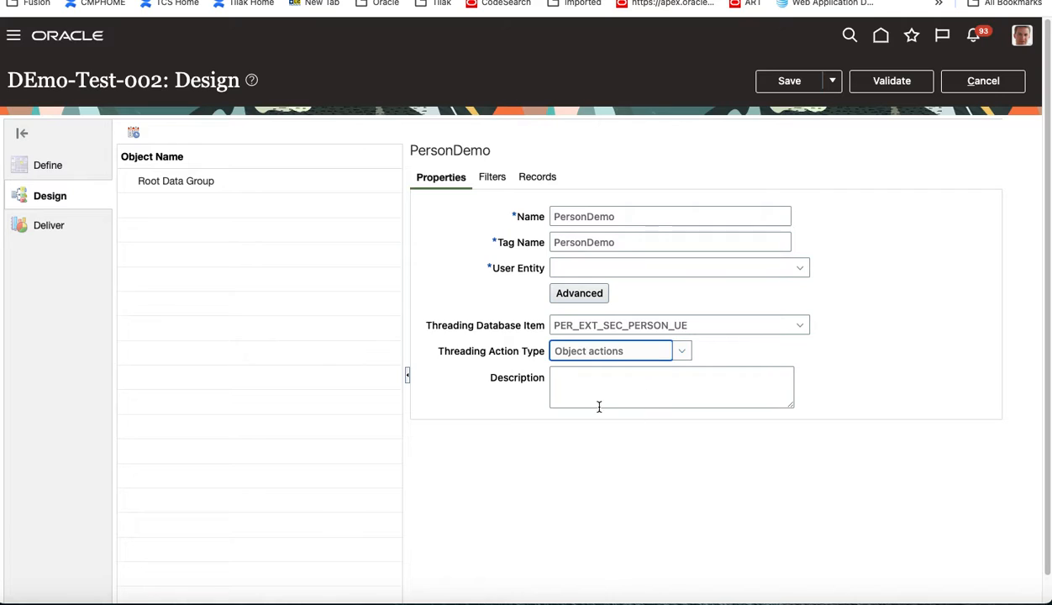
Move PER_EXT_SEC_PERSON_UE out of the threading database item and set it as the data group's user entity.
click(713, 328)
double_click(680, 320)
key(ctrl+c)
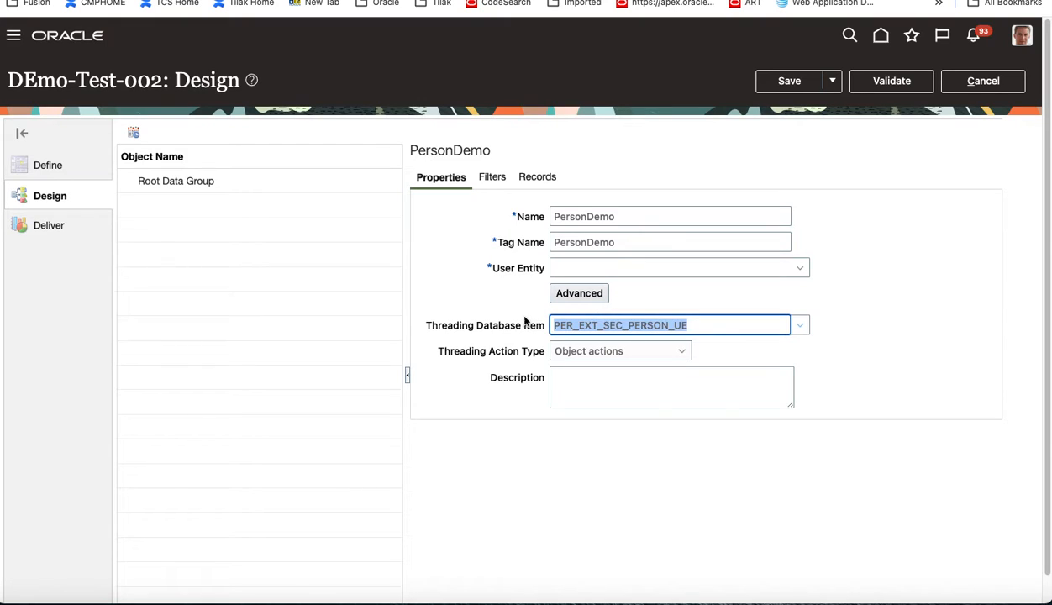
key(BackSpace)
click(583, 267)
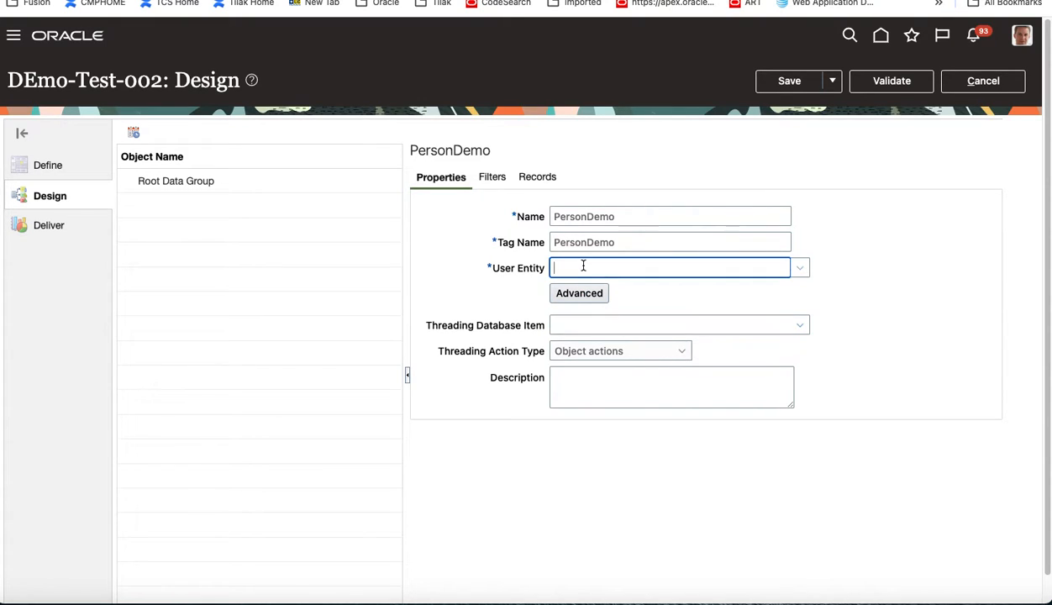
key(ctrl+v)
key(Tab)
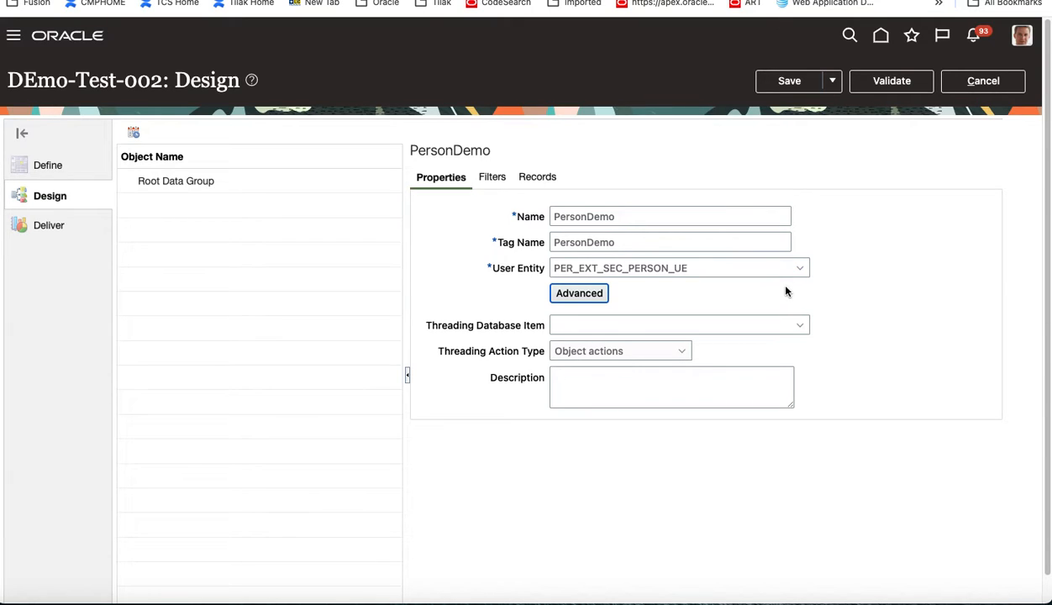
Set the PersonDemo data group's threading database item to Extract Person ID and save the extract design.
click(800, 326)
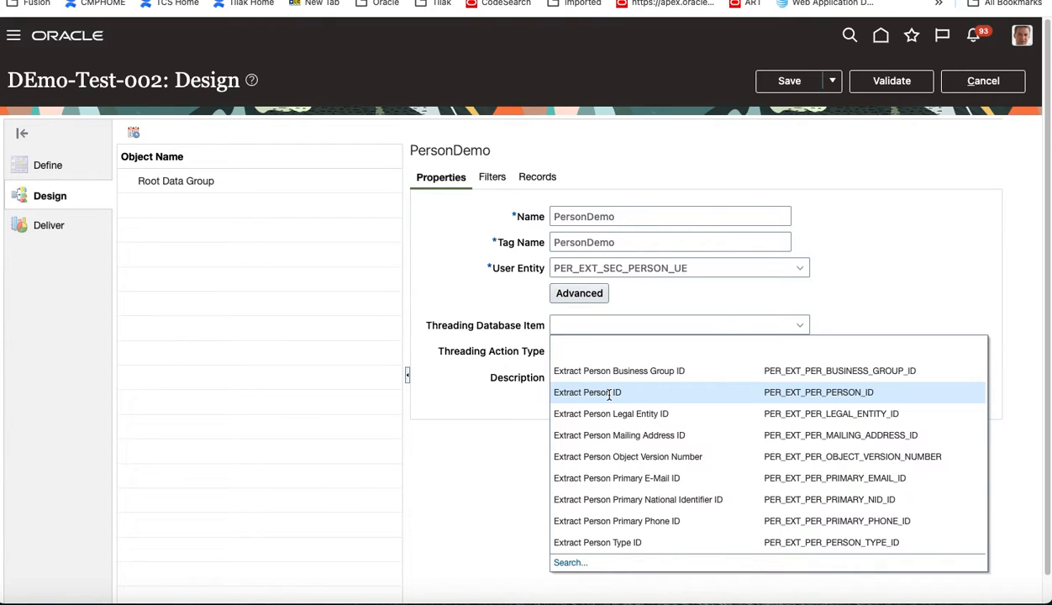
click(610, 392)
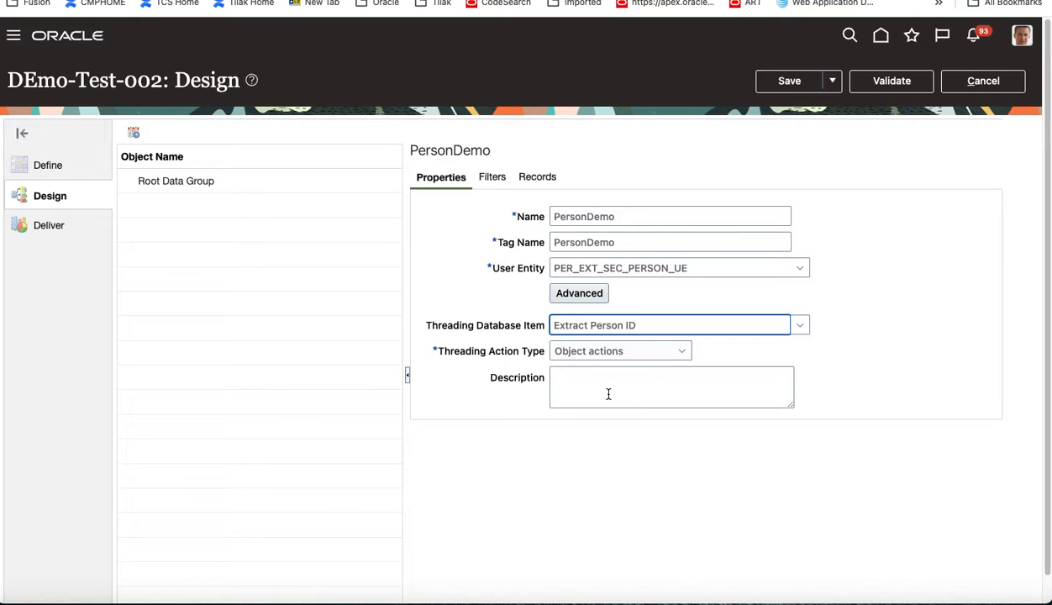
click(790, 81)
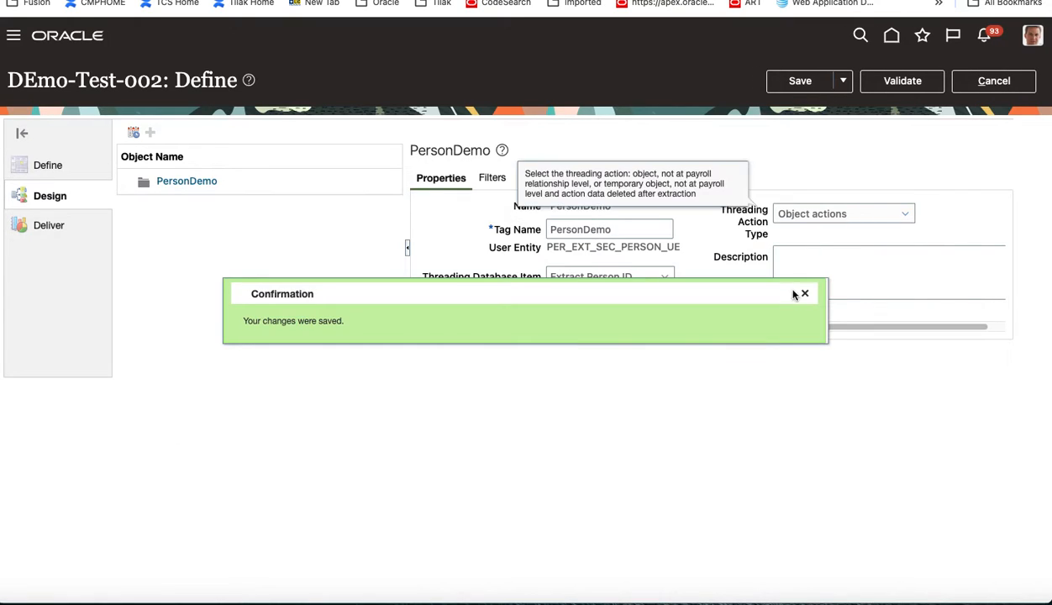
click(804, 294)
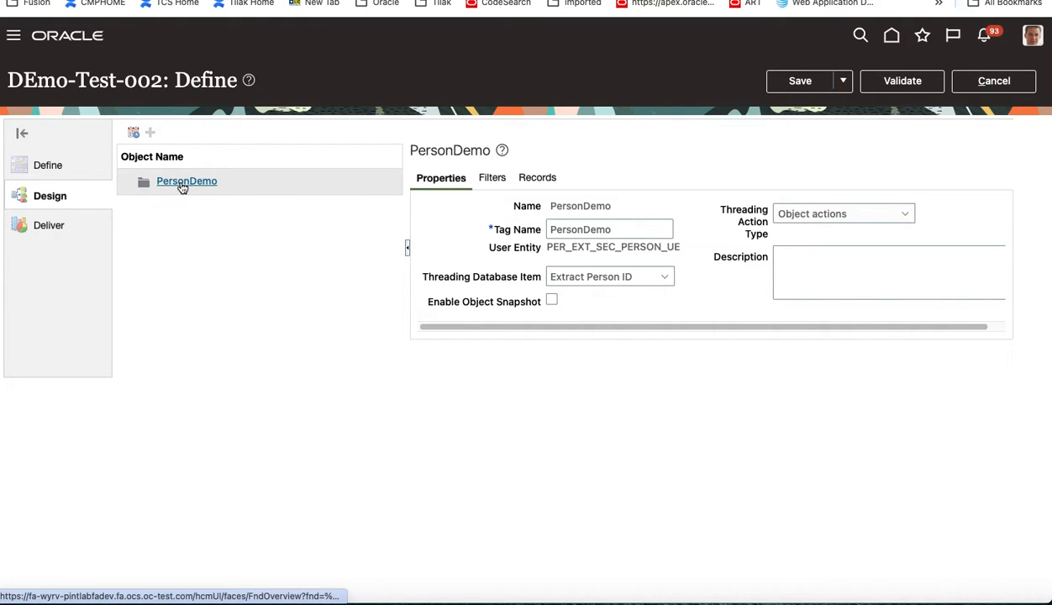
Add a detail record named Person Detail, tagged Person_Detail, to the PersonDemo data group and save it.
click(220, 186)
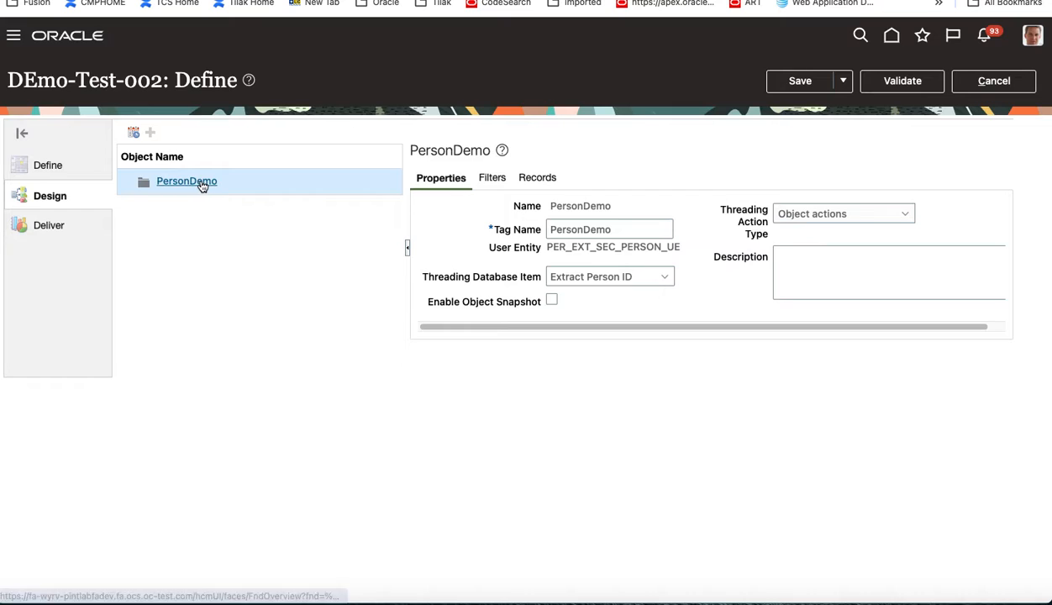
click(202, 183)
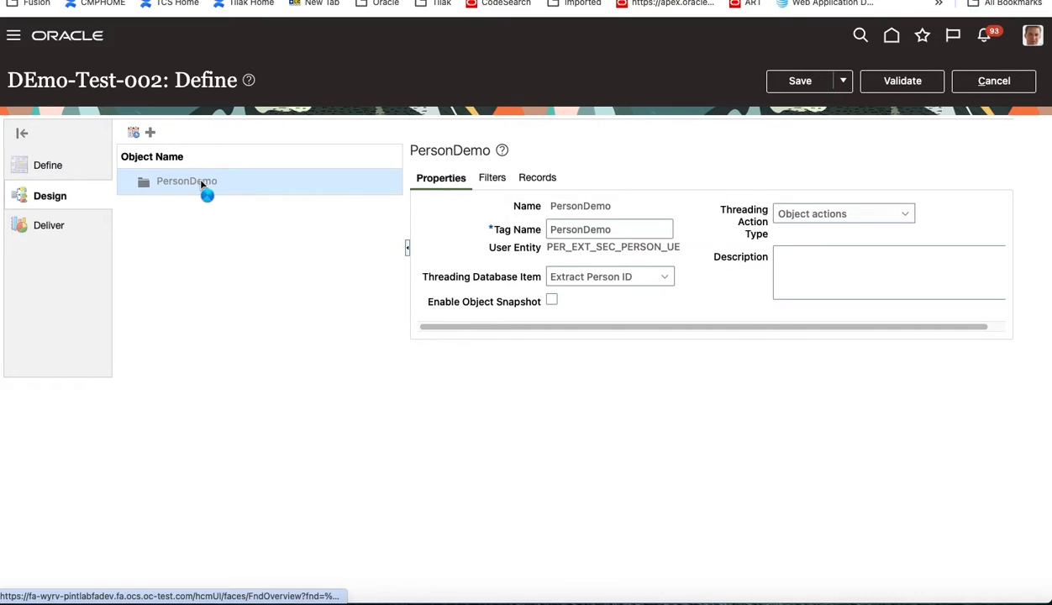
right_click(243, 183)
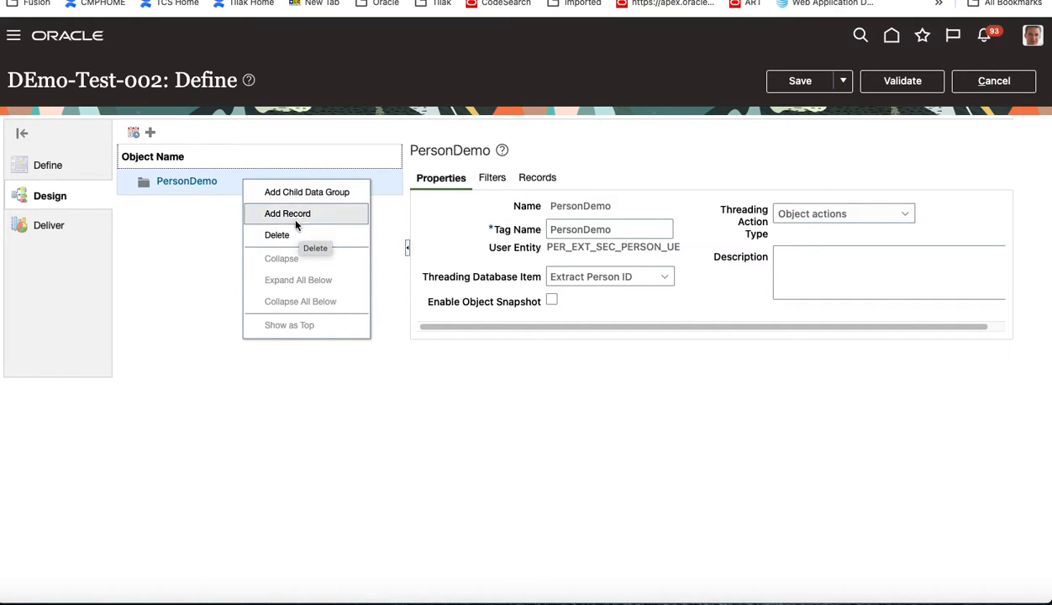
drag(0, 109, 0, 34)
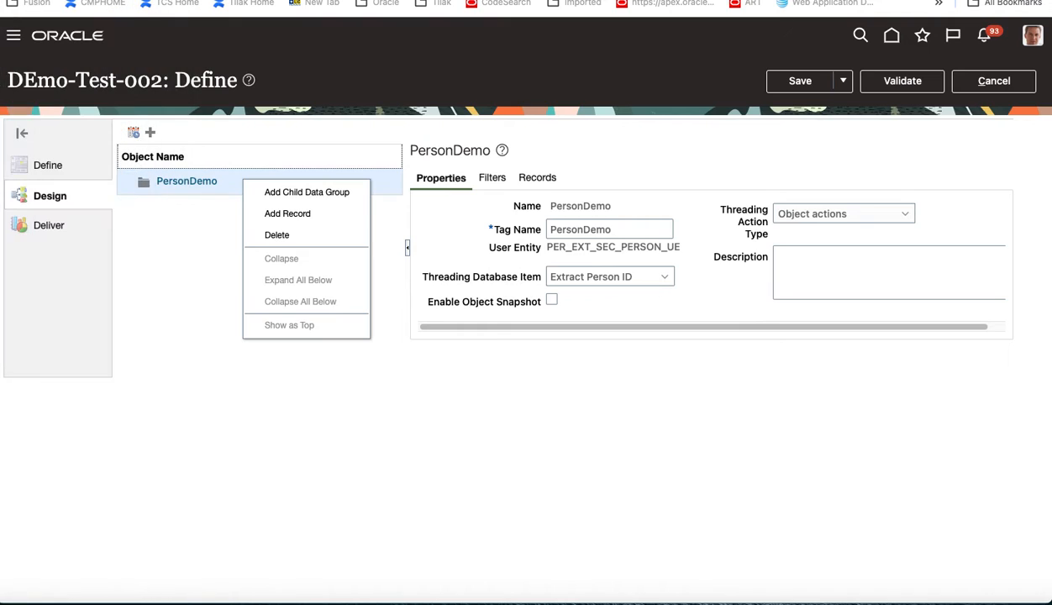
click(288, 213)
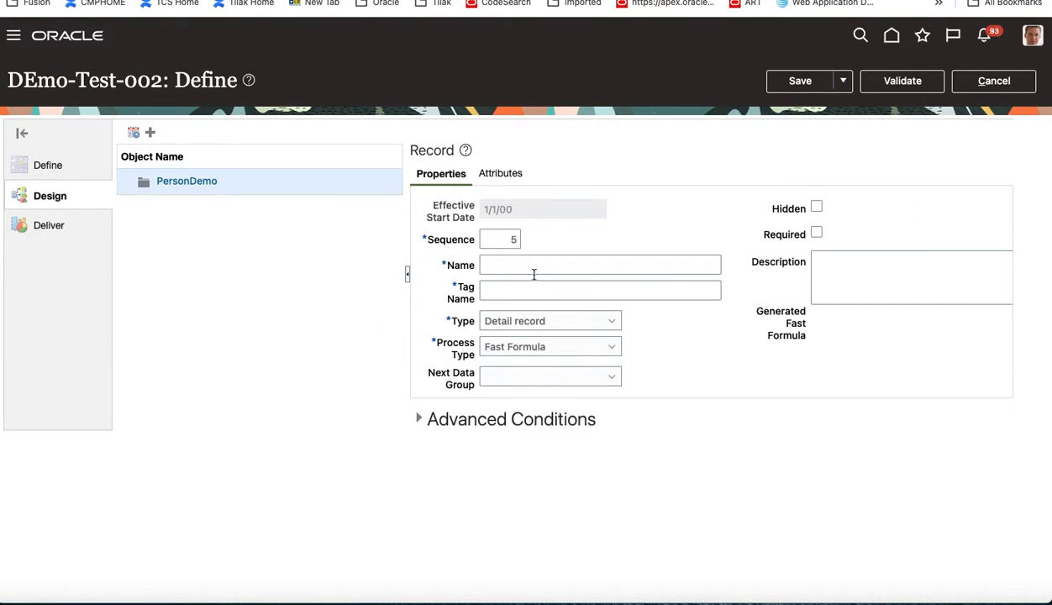
click(551, 267)
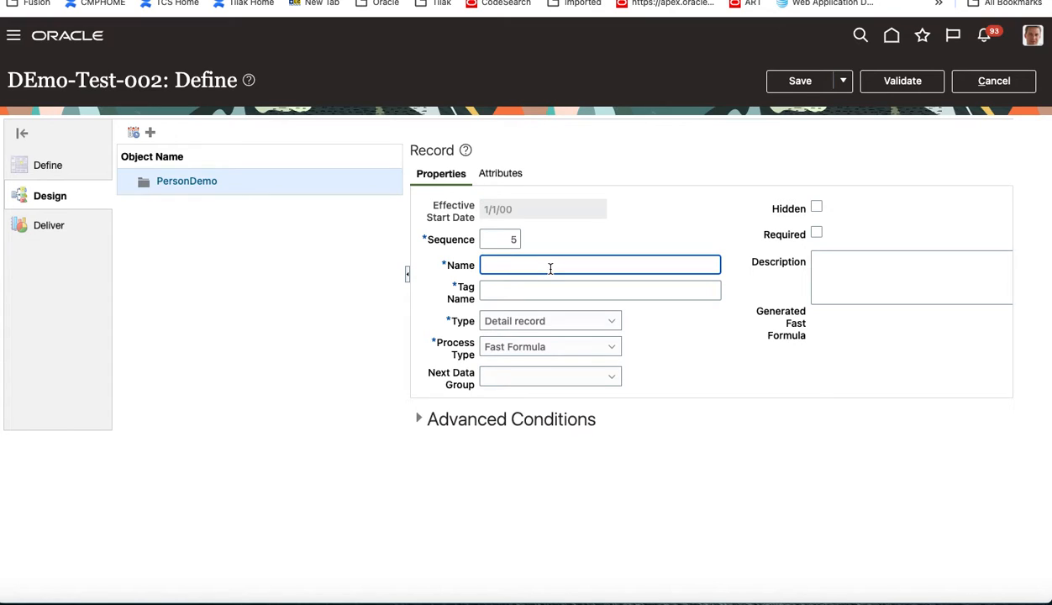
text(Person Detail)
key(Tab)
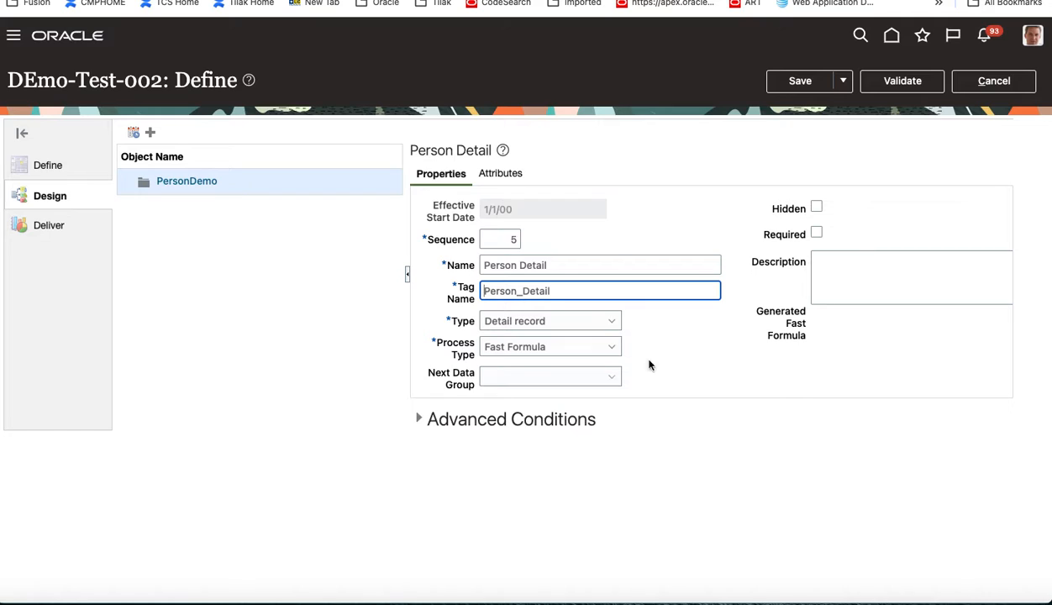
click(801, 87)
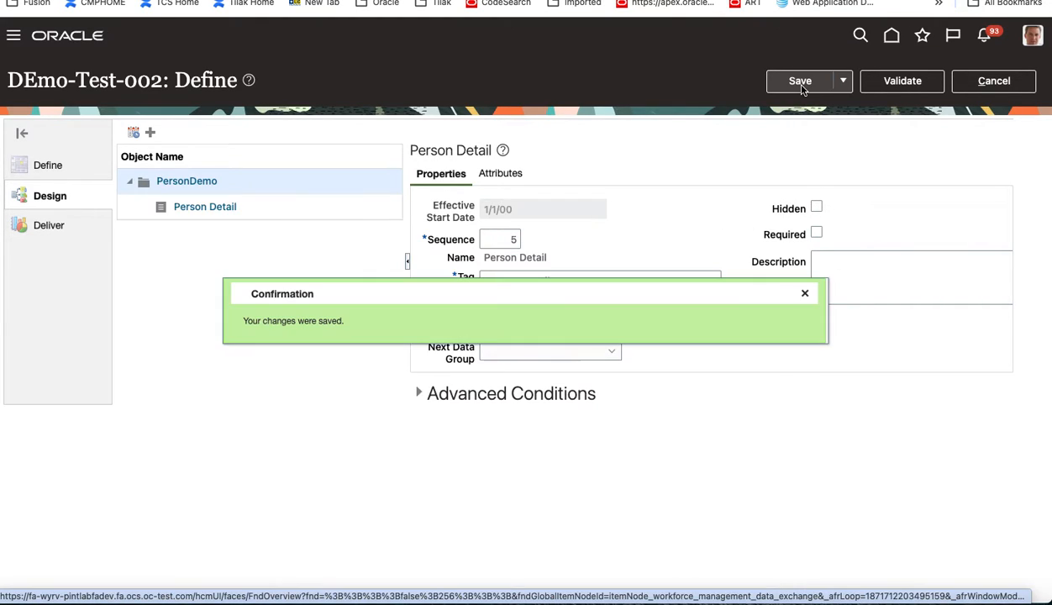
click(805, 294)
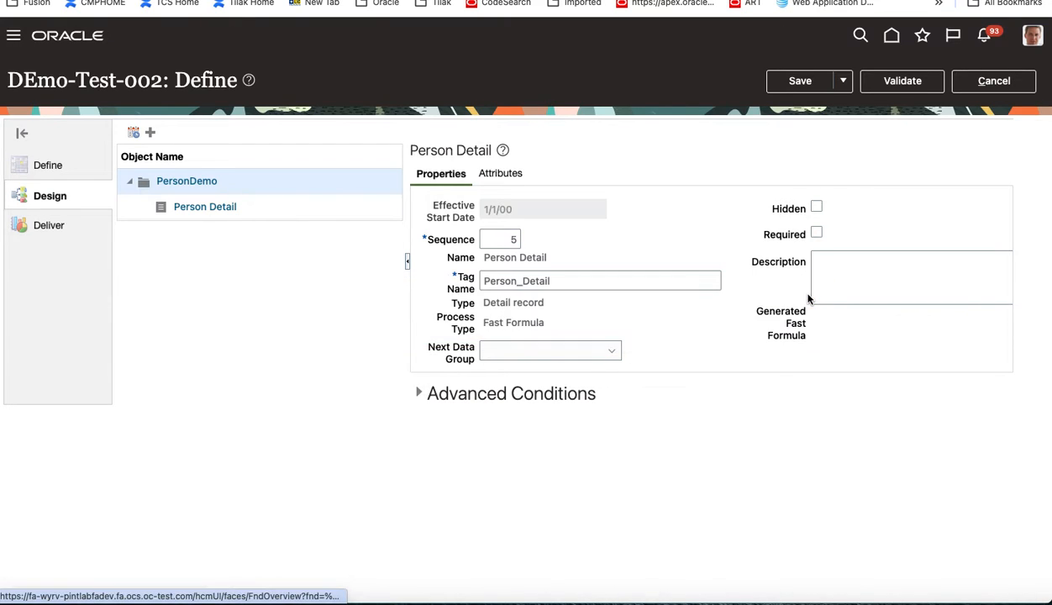
Examine the Person Detail record's advanced conditions and open its list of attributes.
click(418, 394)
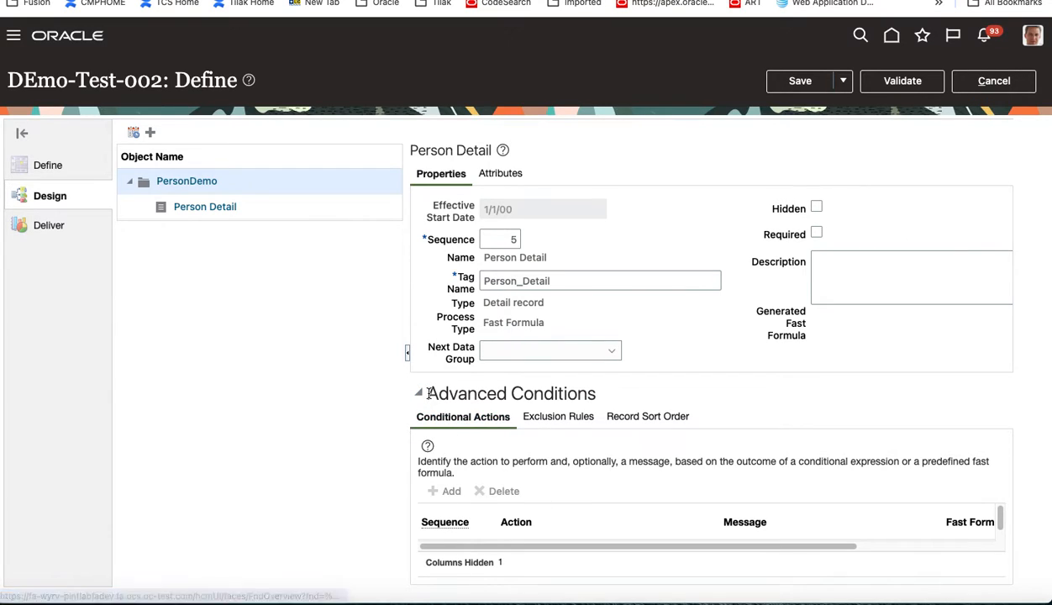
click(418, 393)
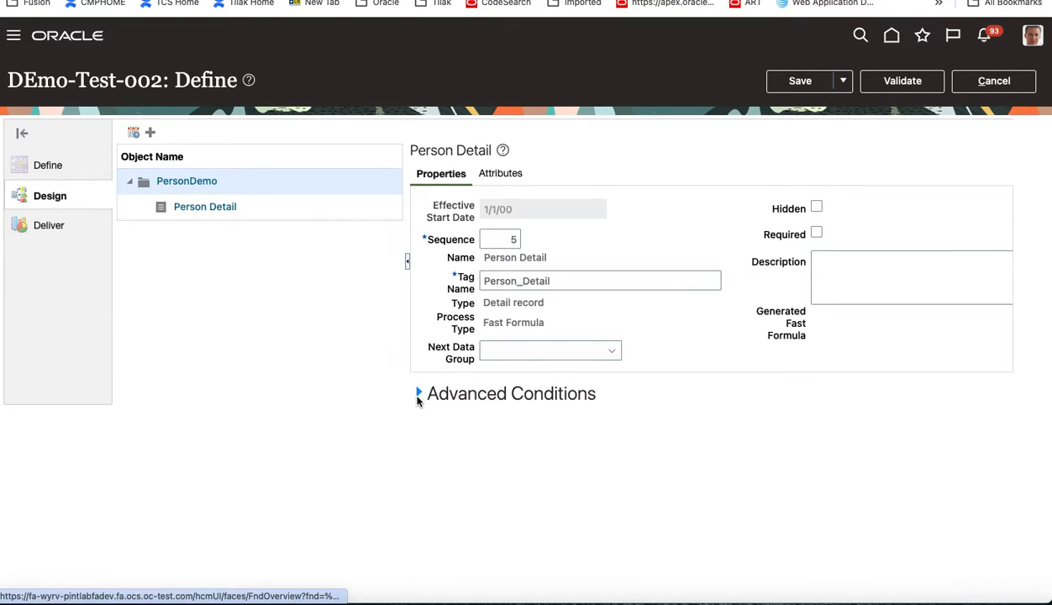
click(504, 176)
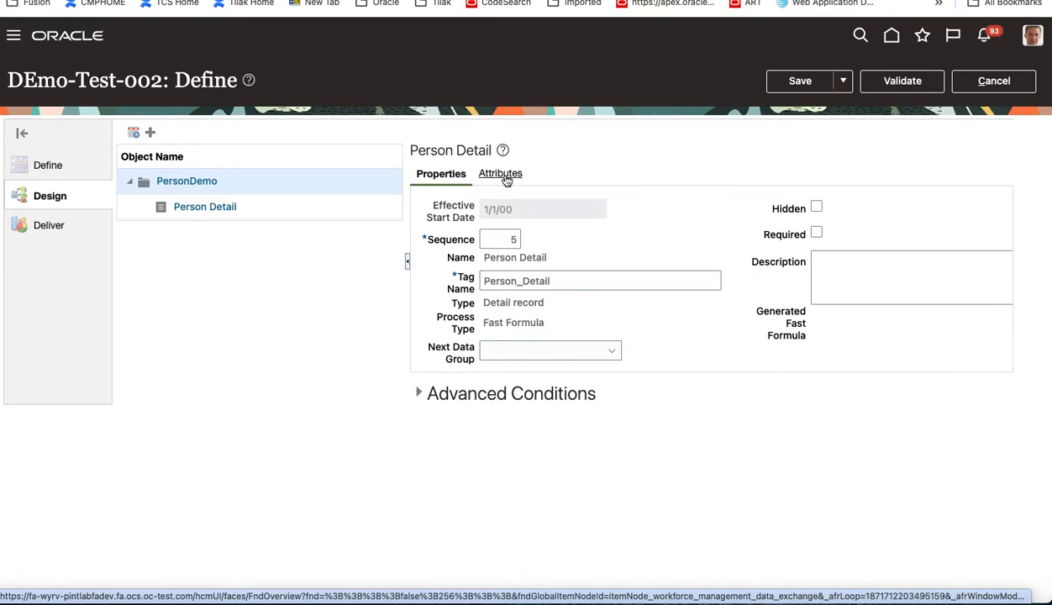
right_click(274, 207)
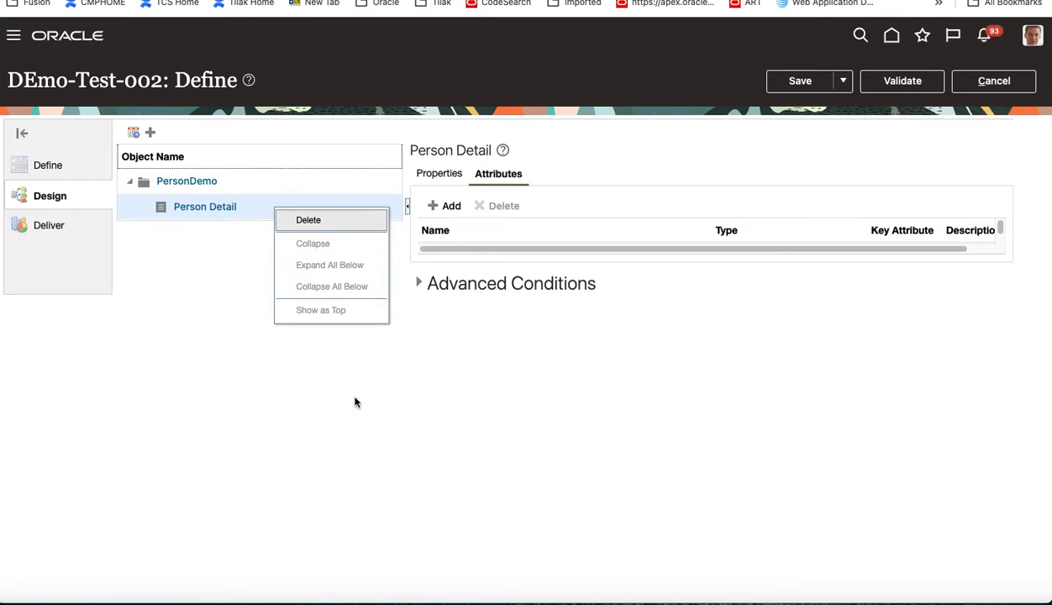
click(490, 391)
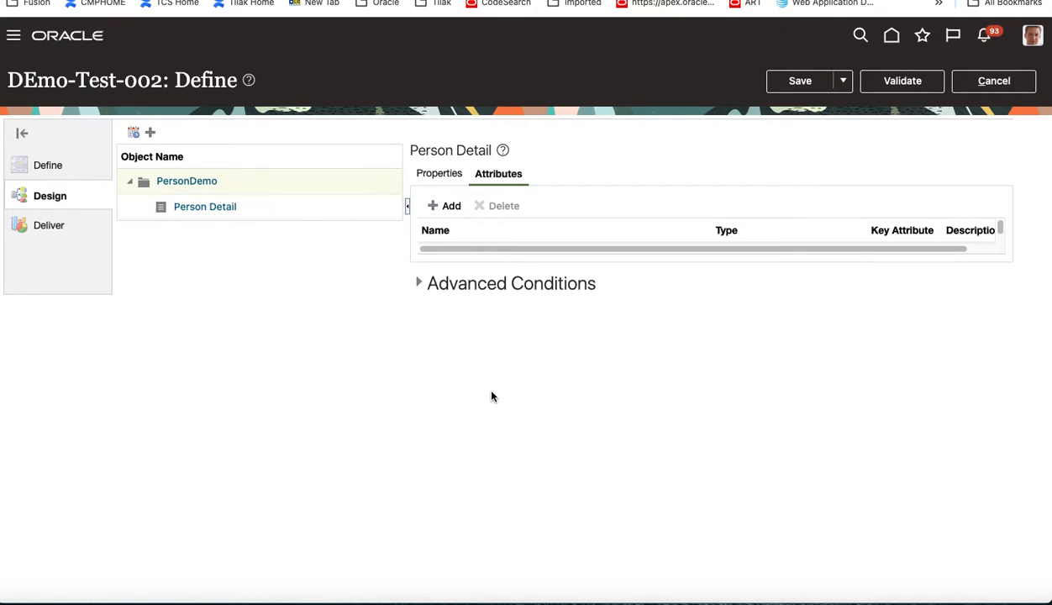
Start adding database items to Person Detail and consult the EXtract-DEMO notes in Visual Studio Code for the PER_EXT_SEC_PERSON_UE item names.
click(456, 208)
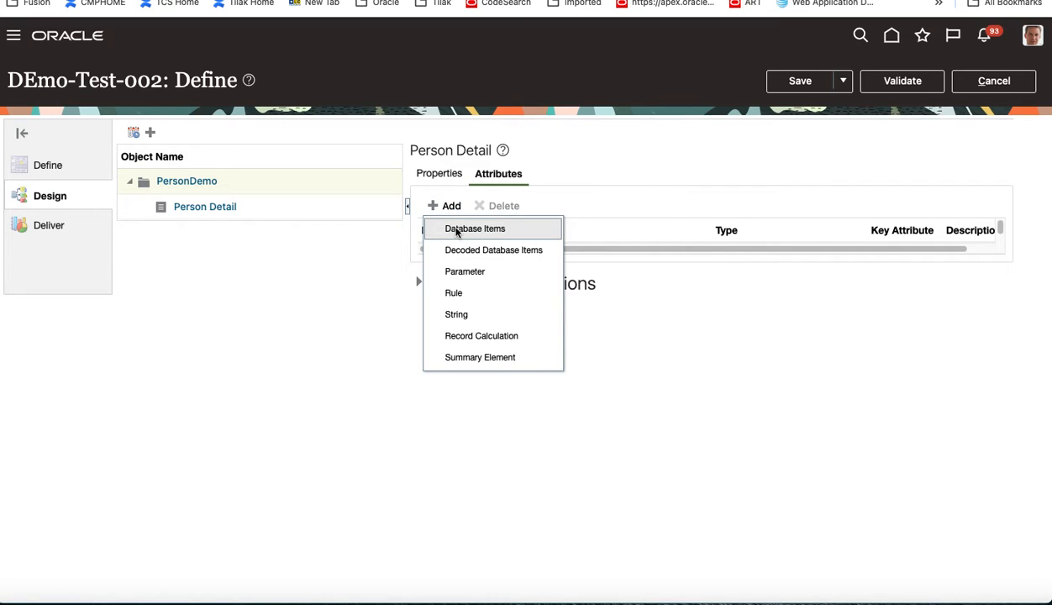
click(456, 230)
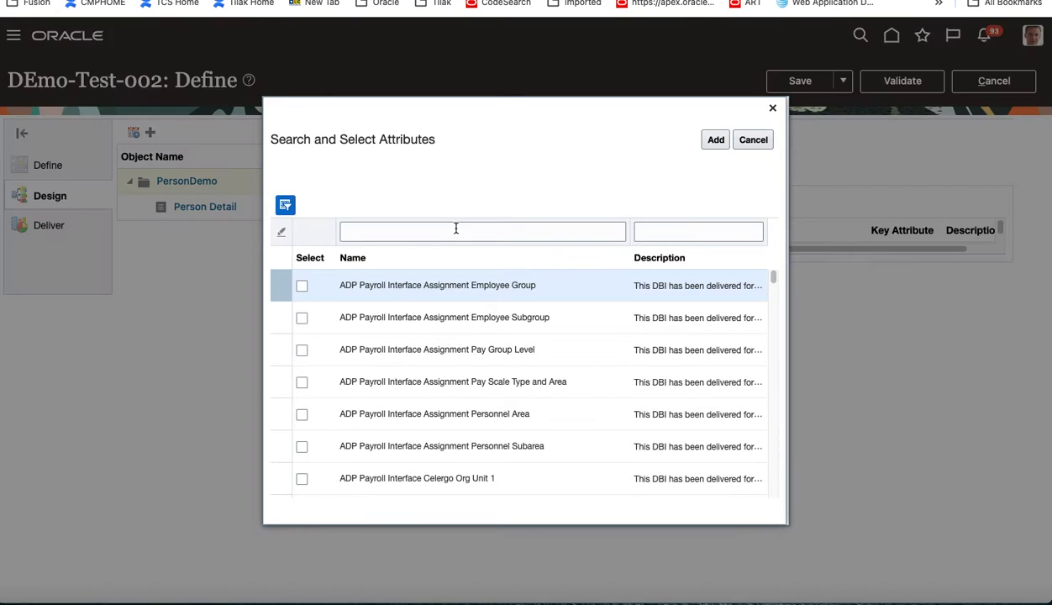
click(457, 231)
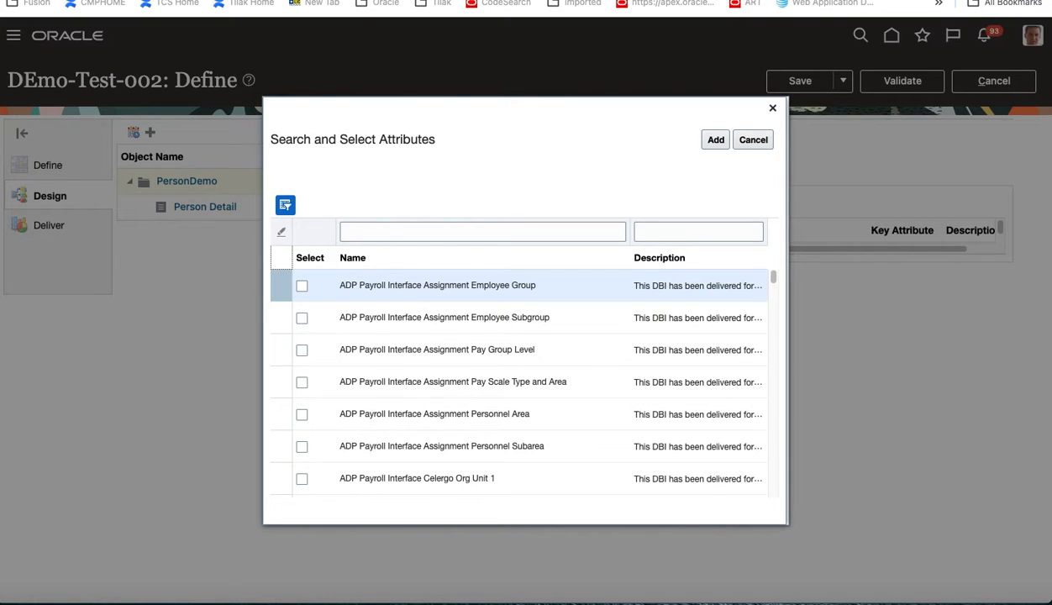
drag(654, 102, 727, 86)
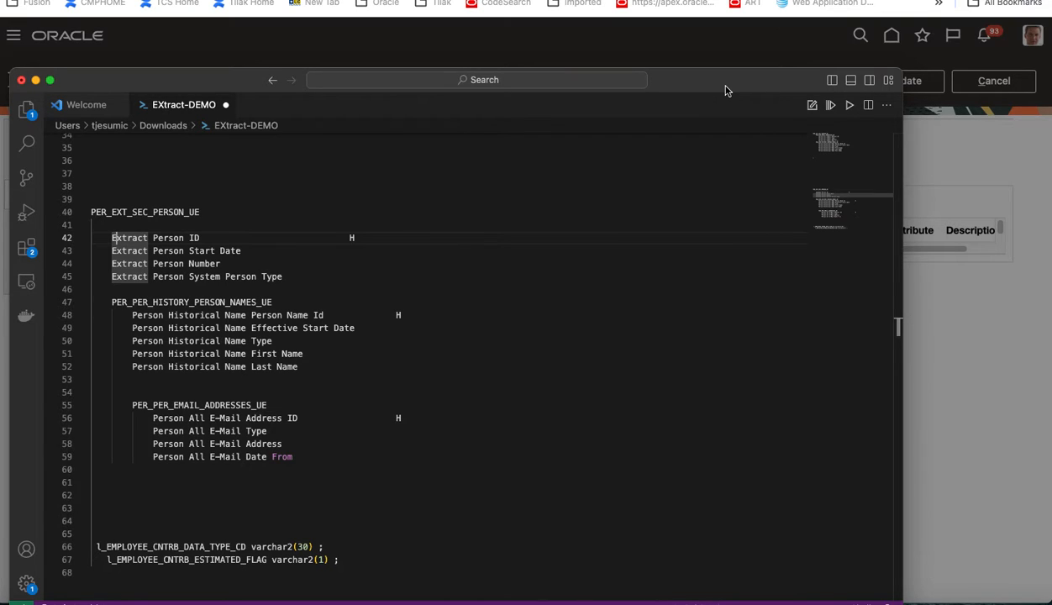
drag(724, 89, 0, 89)
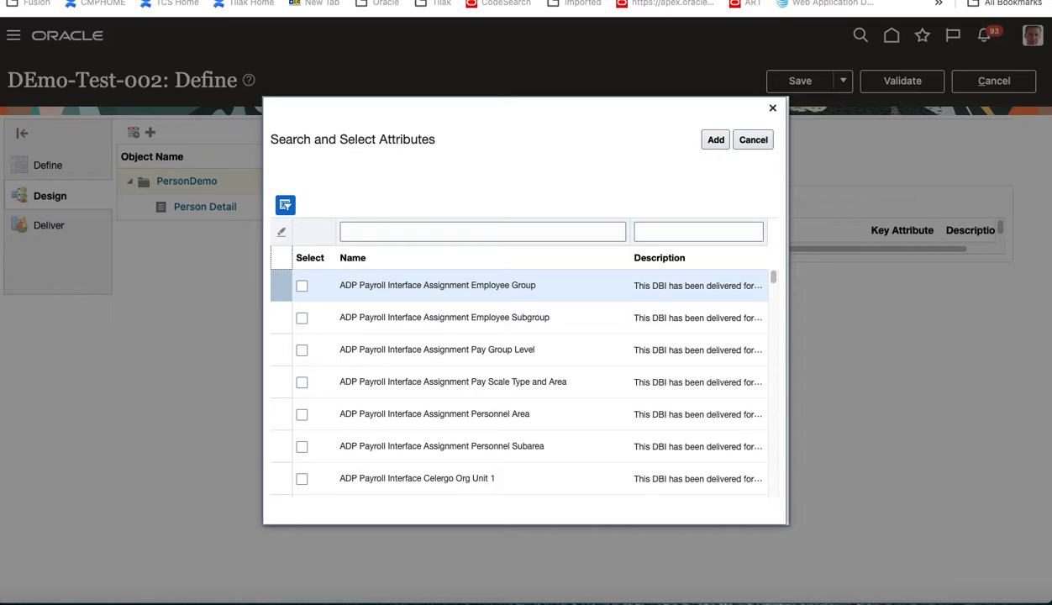
Filter the database items by Extract Person and select Extract Person Creation Date, Extract Person Effective End Date and Extract Person ID.
click(438, 233)
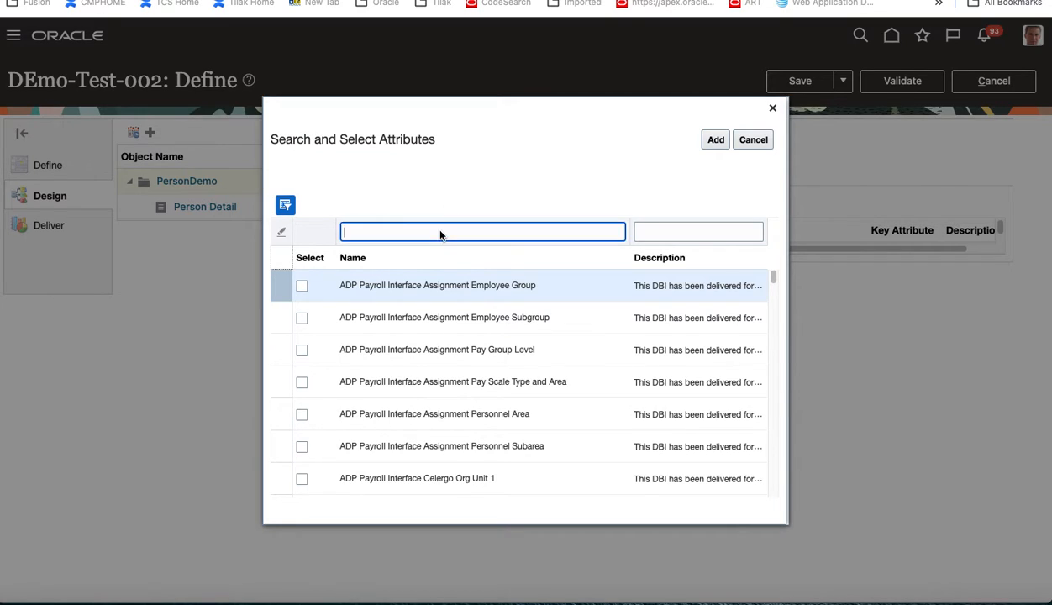
text(Extract Person)
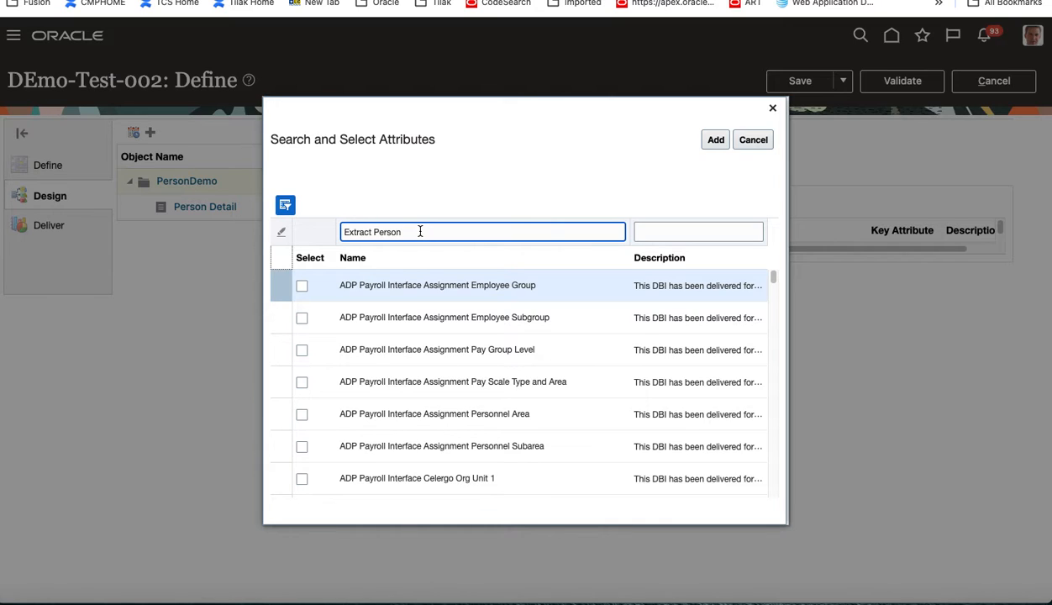
key(Return)
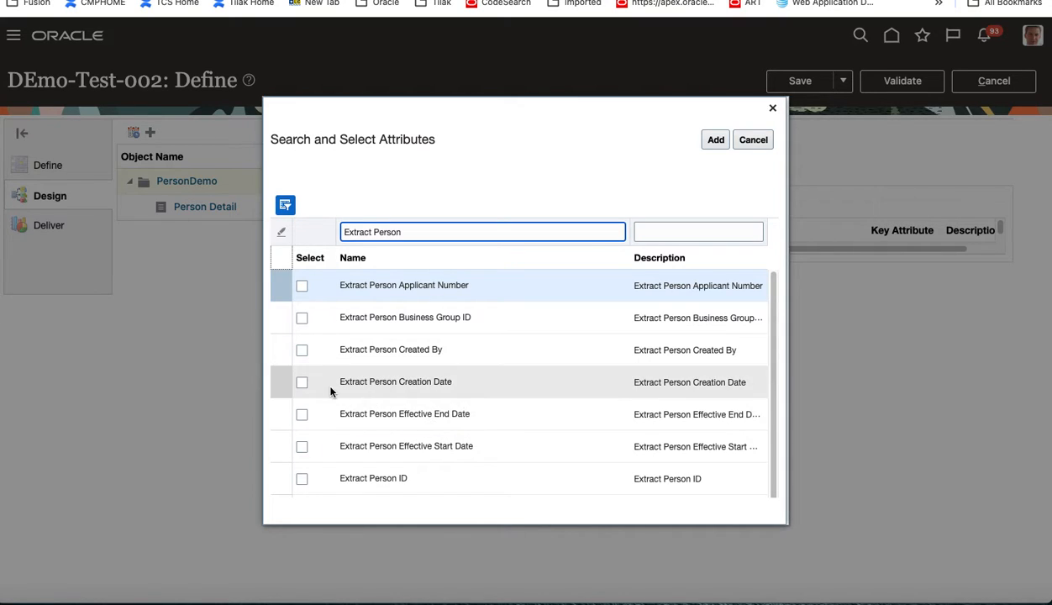
click(302, 384)
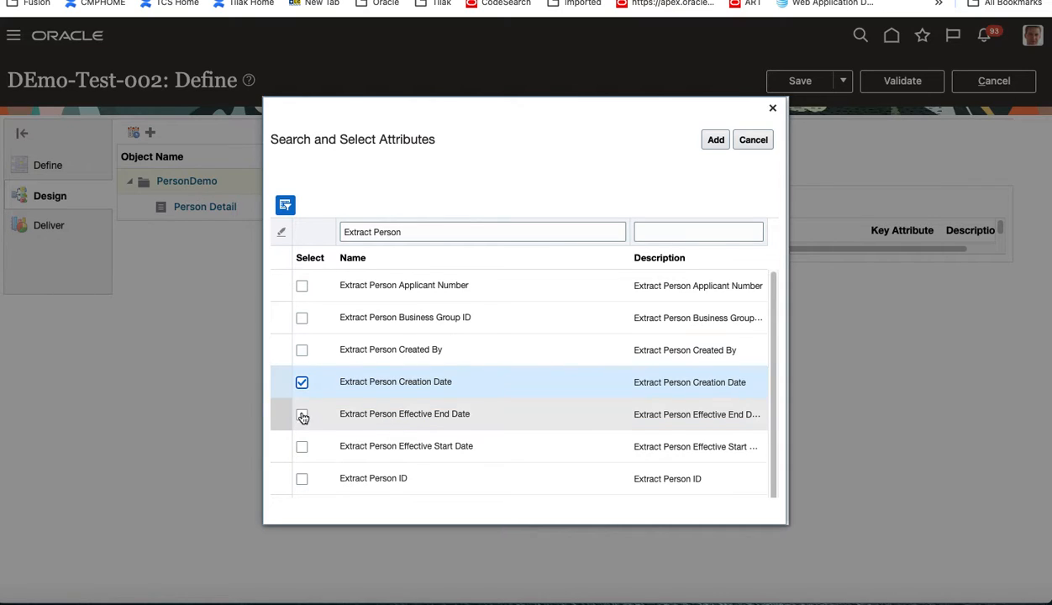
click(302, 414)
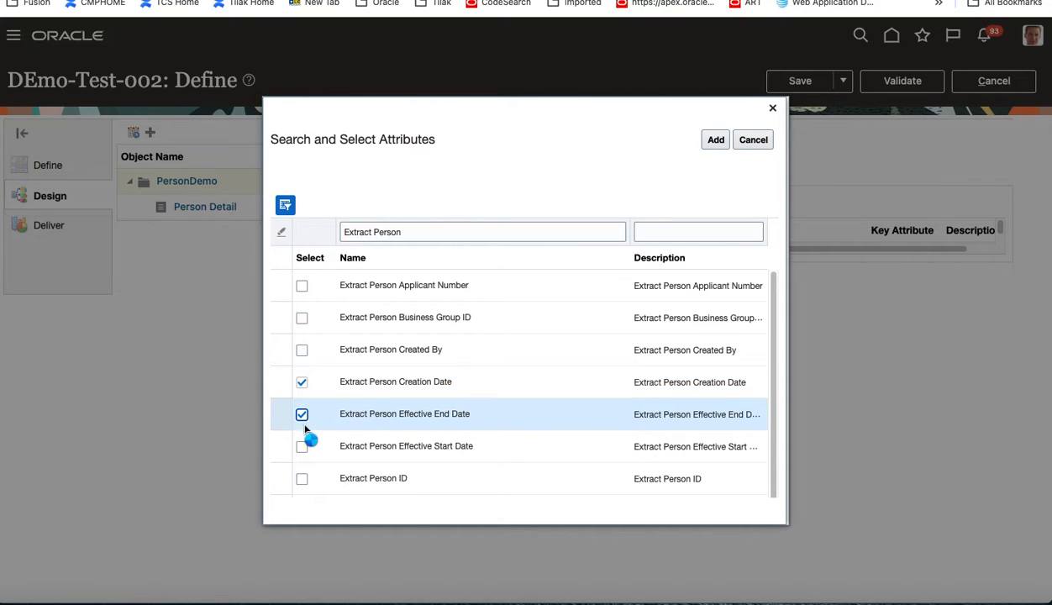
click(302, 479)
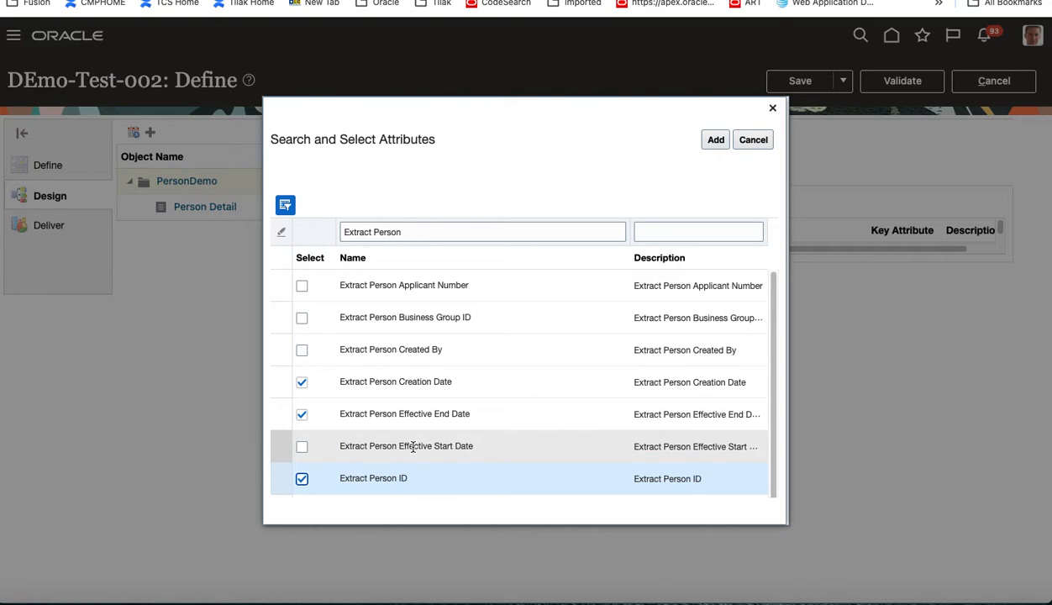
scroll(410, 450, down, 1)
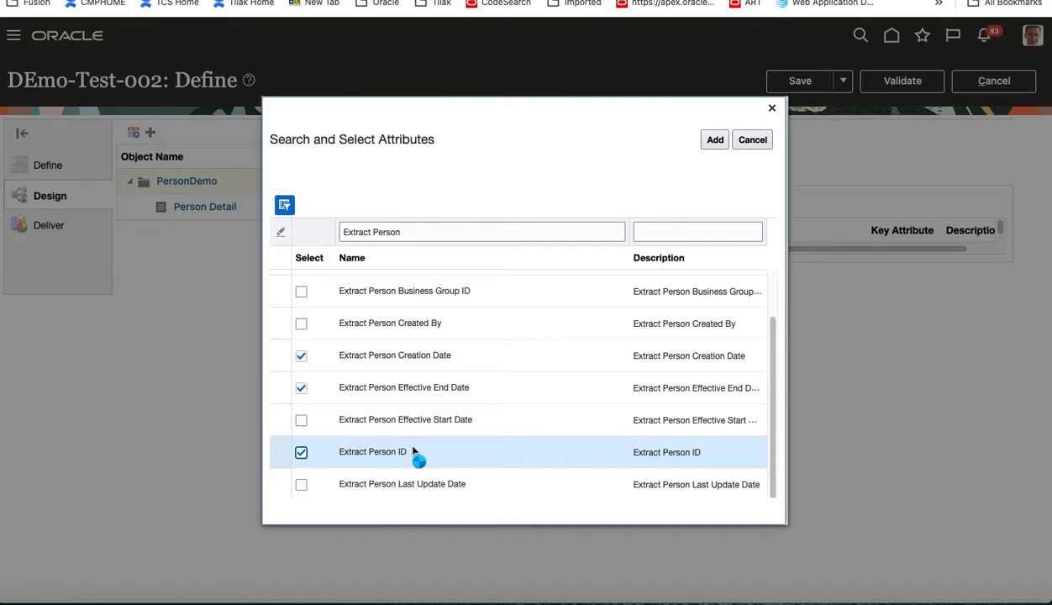
scroll(412, 452, up, 1)
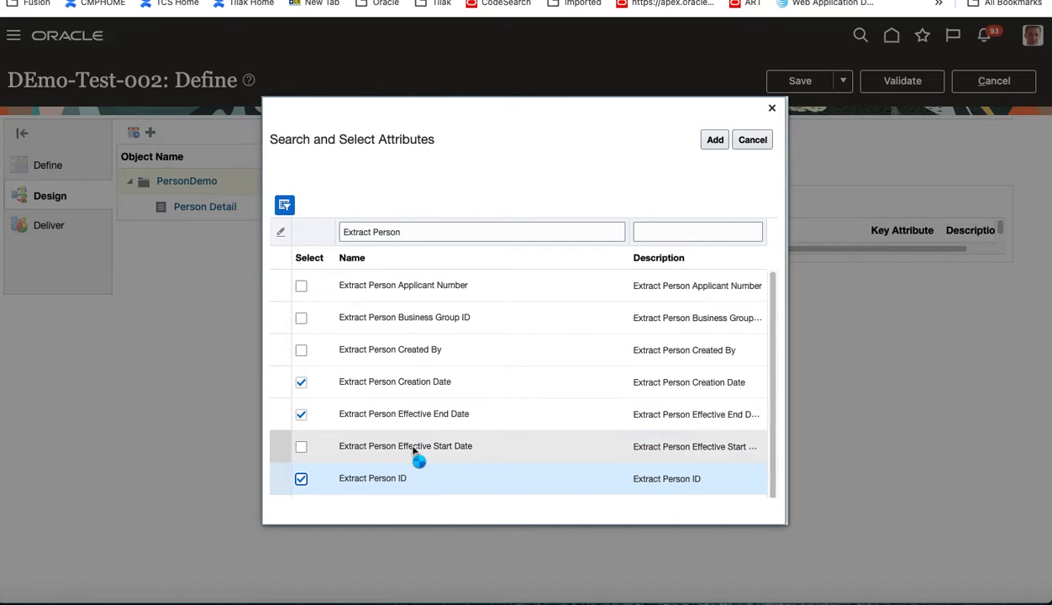
Narrow the name filter to Extract Person Numb and select Extract Person Number.
click(437, 234)
text(Num)
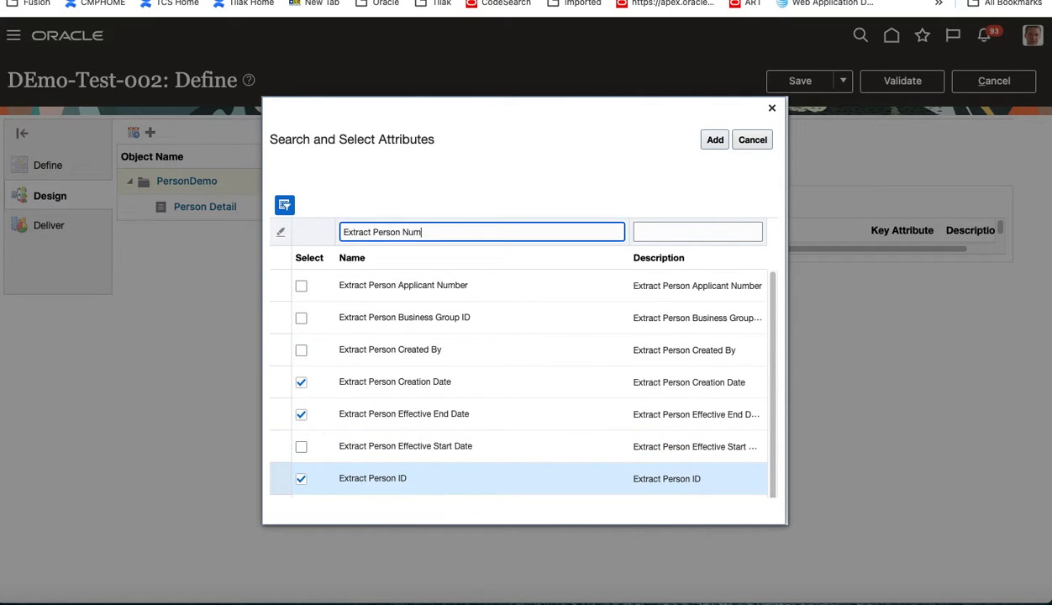
text(b)
key(Return)
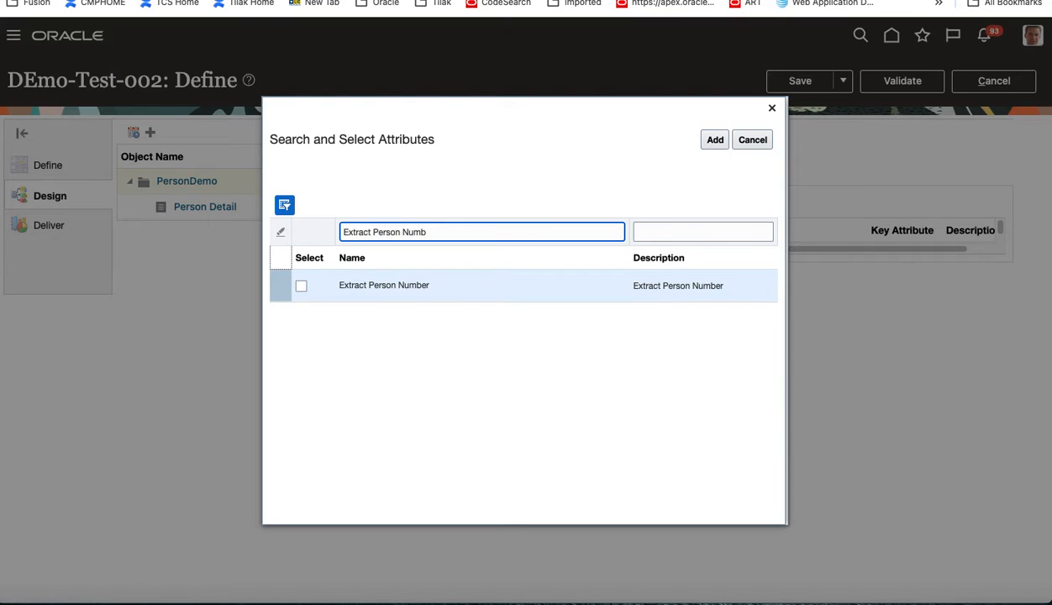
click(301, 287)
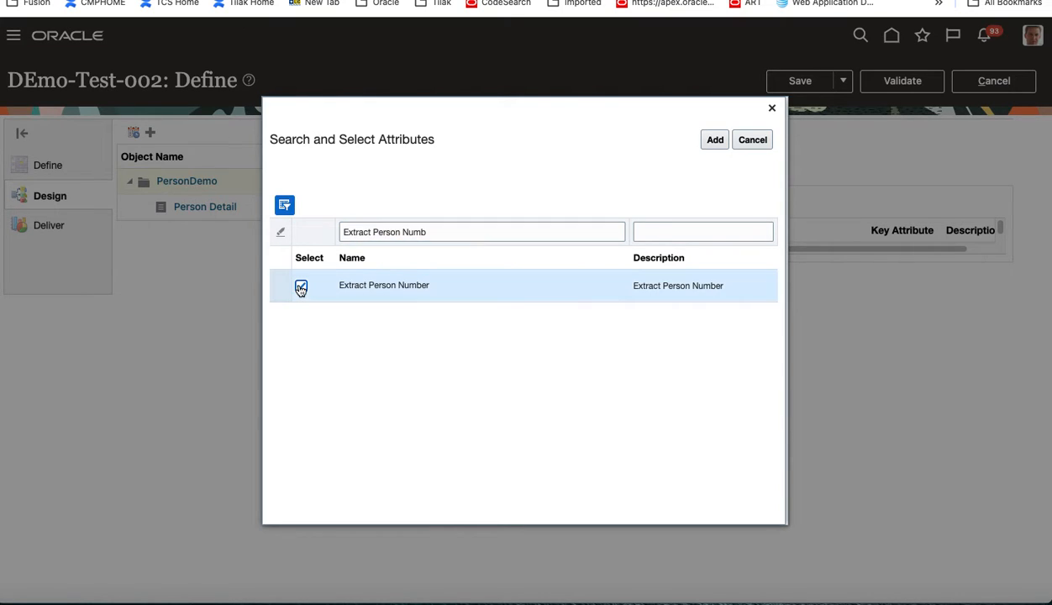
Change the name filter to Extract Person Sys, select Extract Person System Person Type and add the chosen items to Person Detail.
click(458, 230)
key(BackSpace)
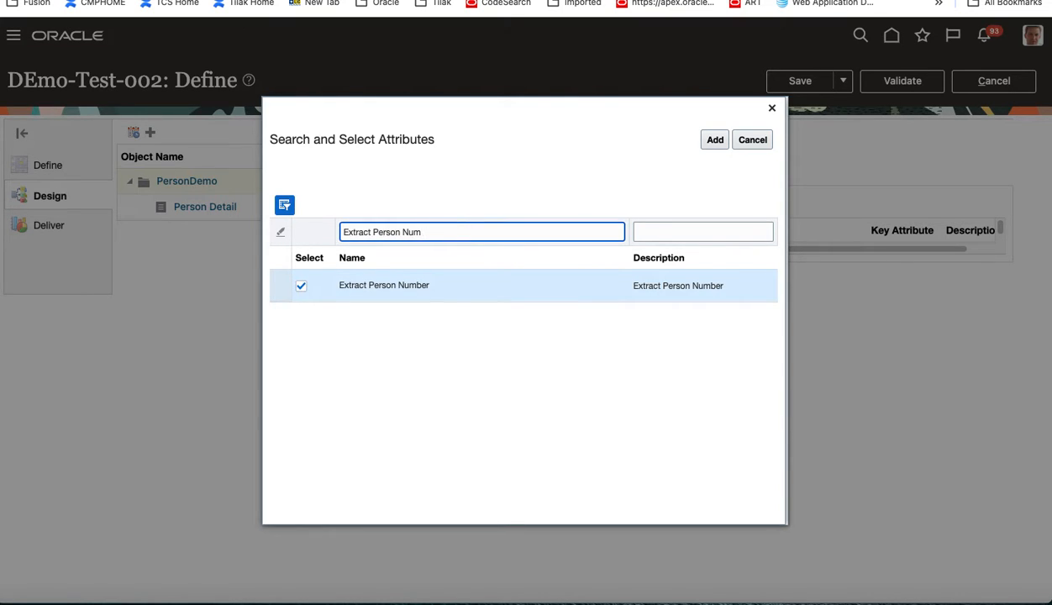
key(BackSpace)
key(BackSpace)
key(BackSpace)
text(S)
key(BackSpace)
text(s)
key(BackSpace)
text(Sys)
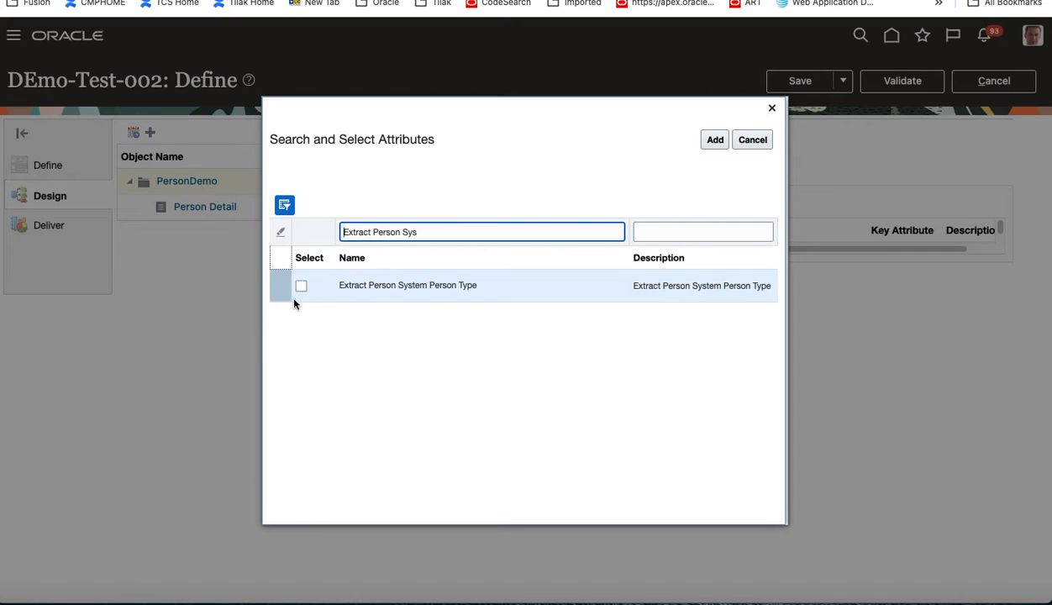
click(302, 288)
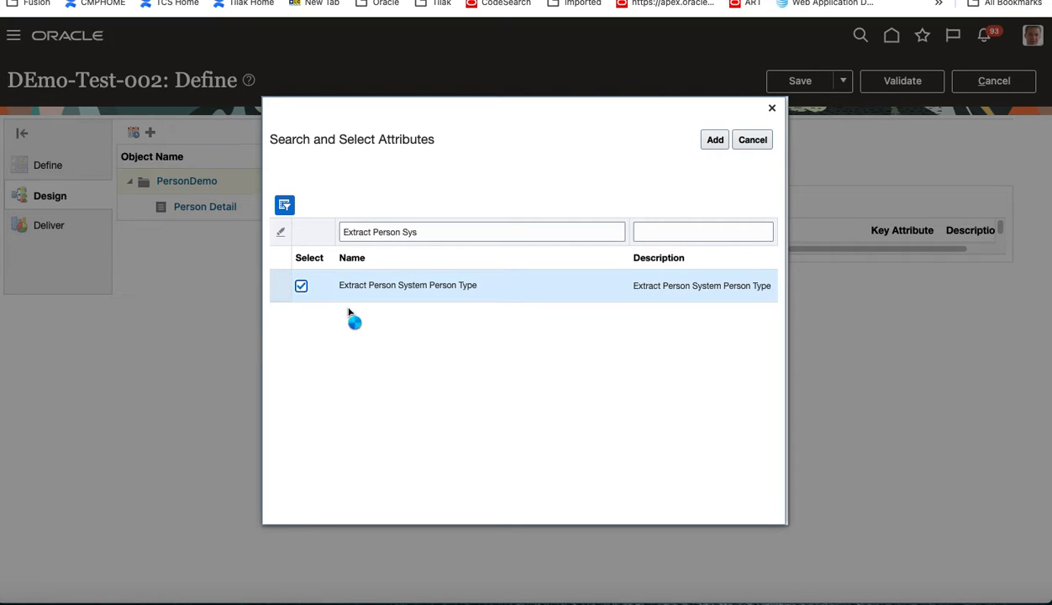
click(715, 141)
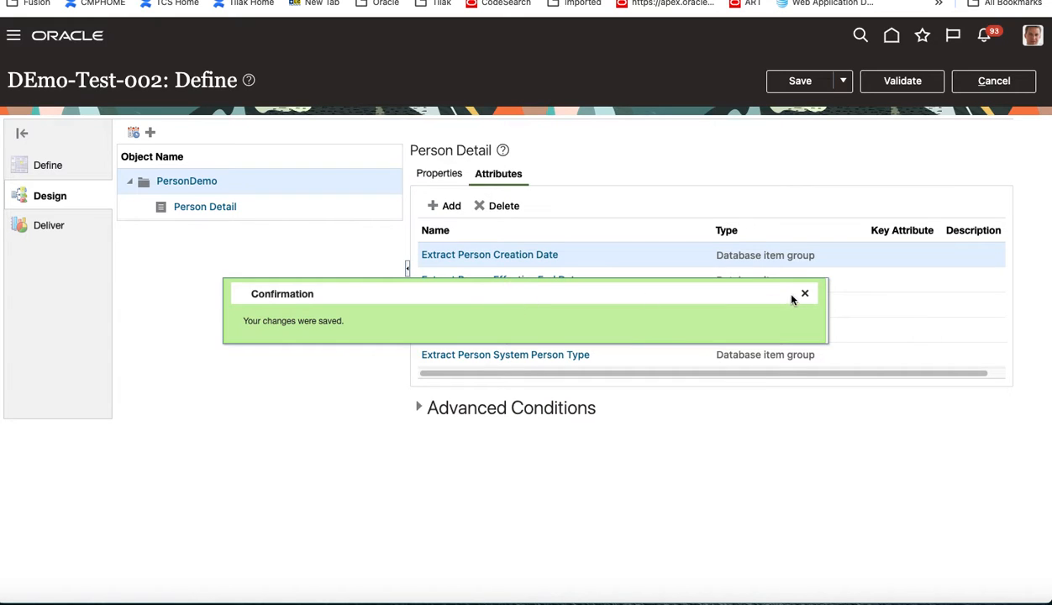
click(804, 295)
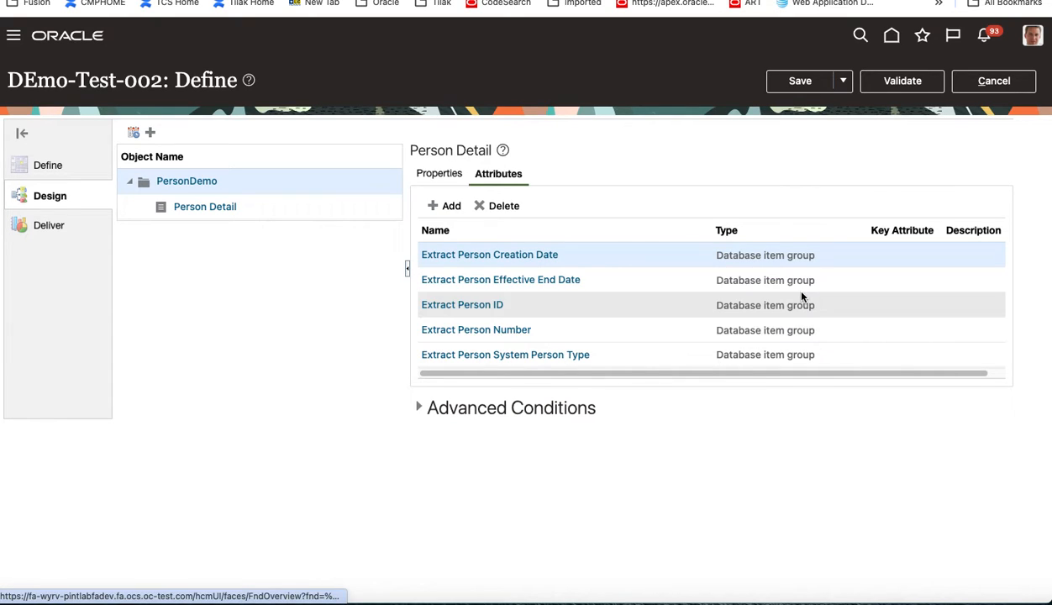
Review the Extract Person Creation Date attribute without changes and mark the Extract Person ID attribute as hidden.
click(525, 262)
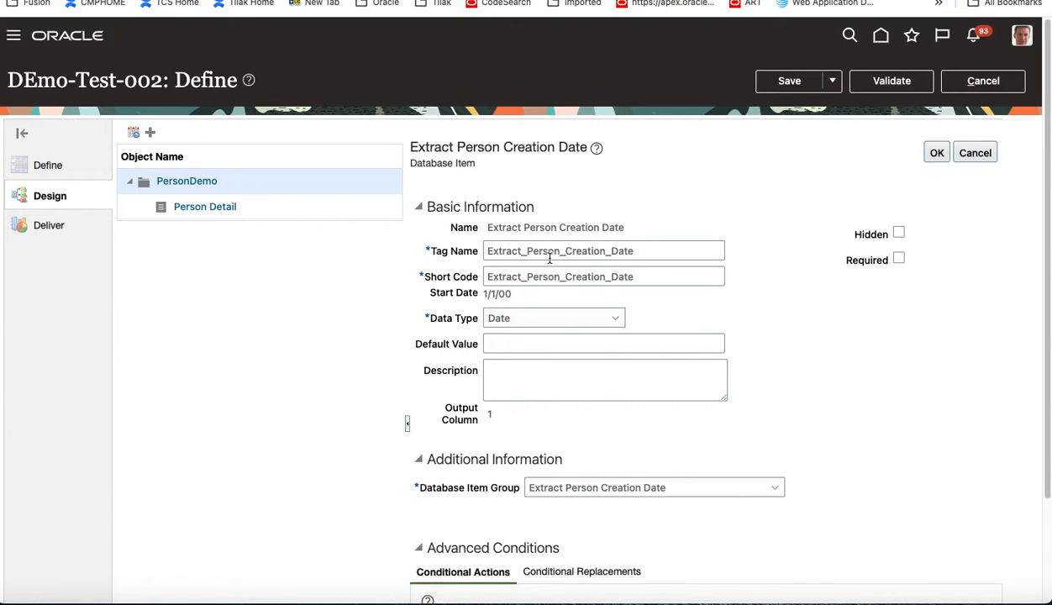
click(971, 158)
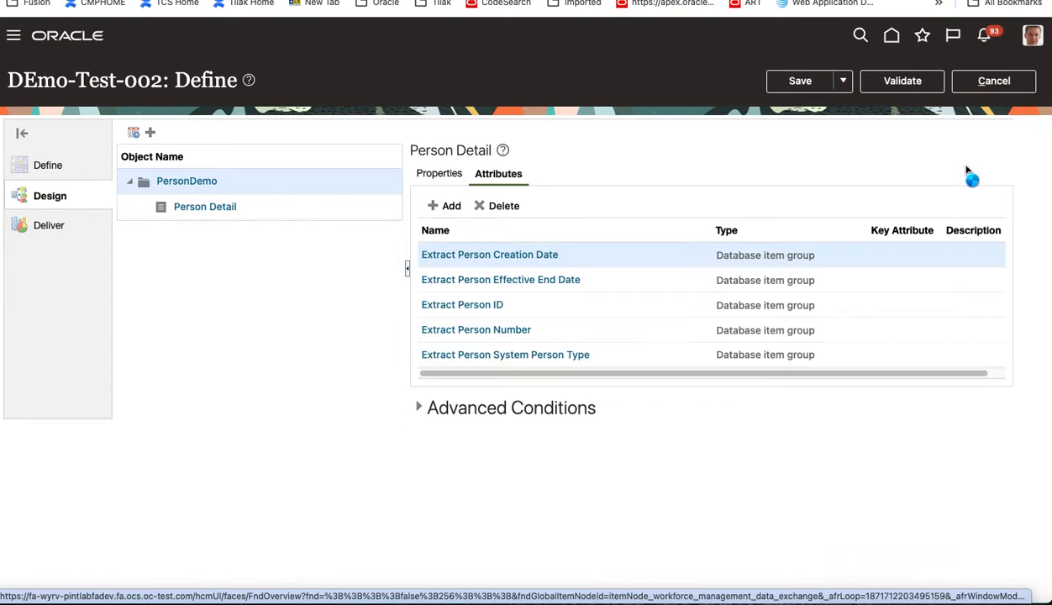
click(486, 307)
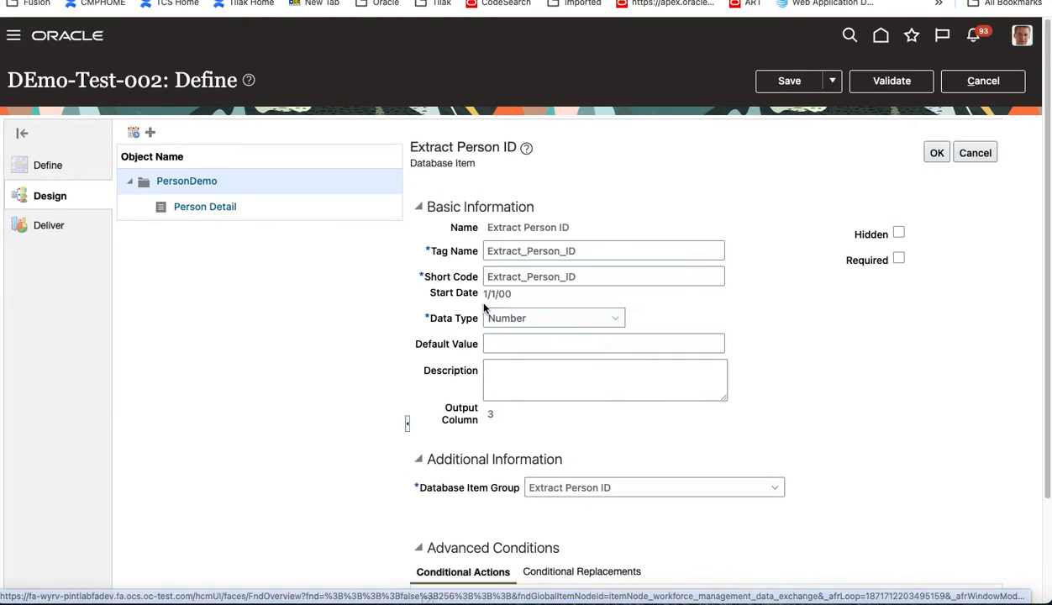
click(898, 236)
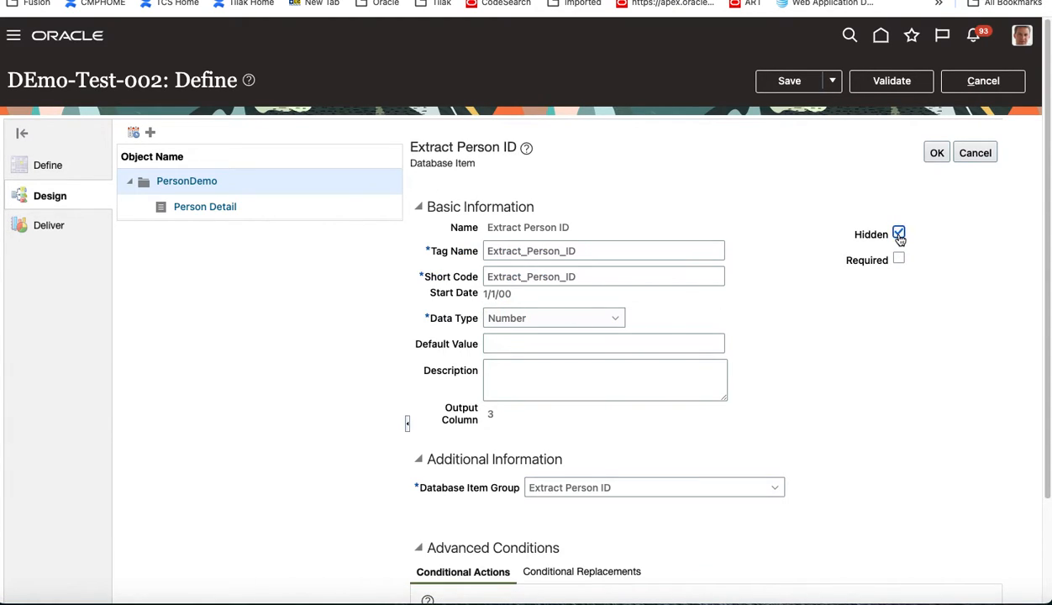
click(939, 156)
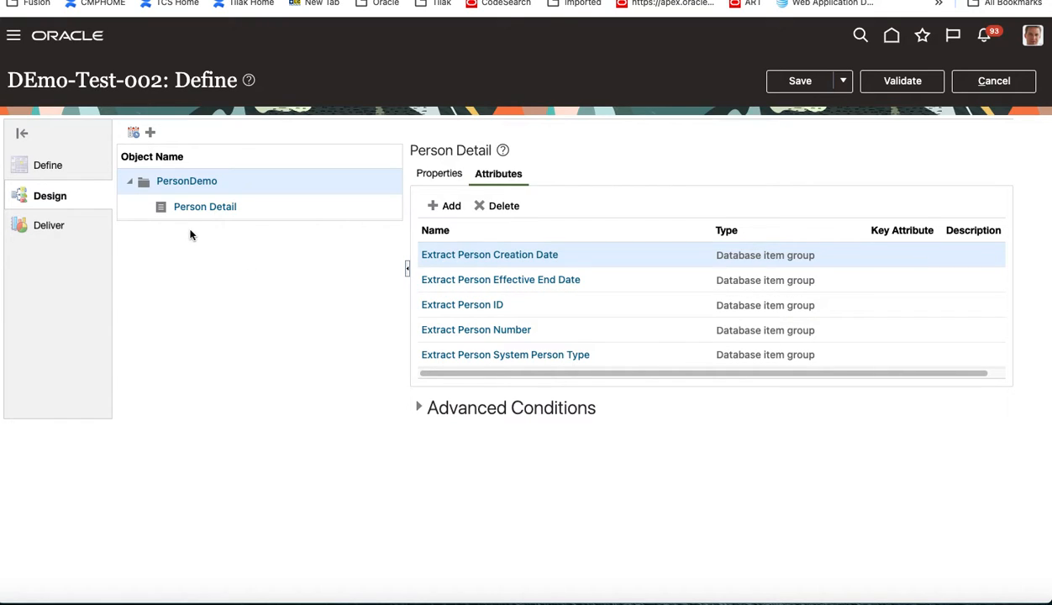
Add a child data group under PersonDemo and name it PersonNameDG.
right_click(232, 184)
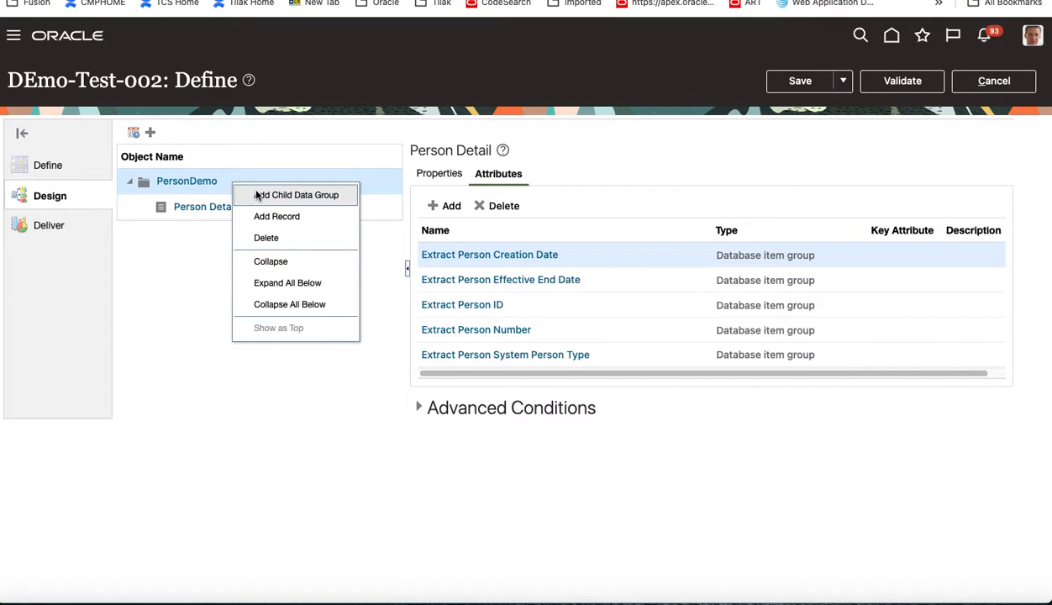
click(257, 195)
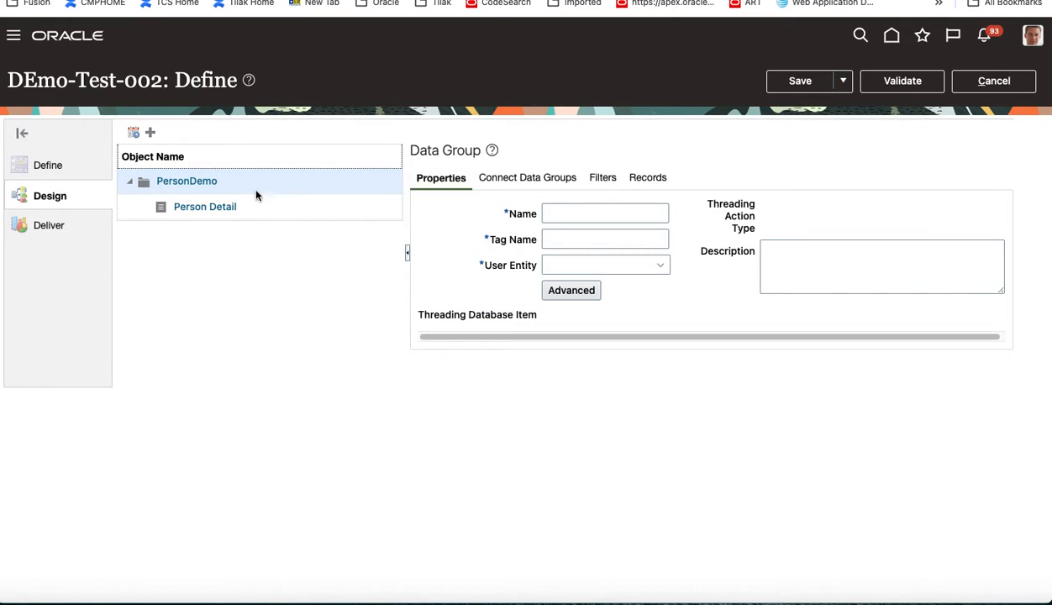
click(564, 212)
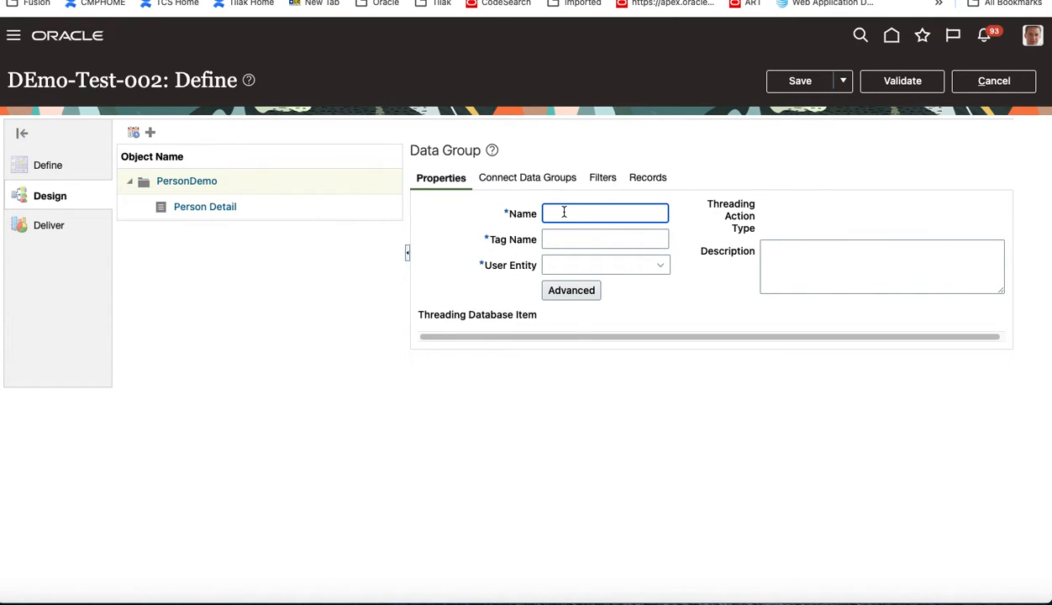
text(PersonNameDGH)
key(BackSpace)
click(646, 299)
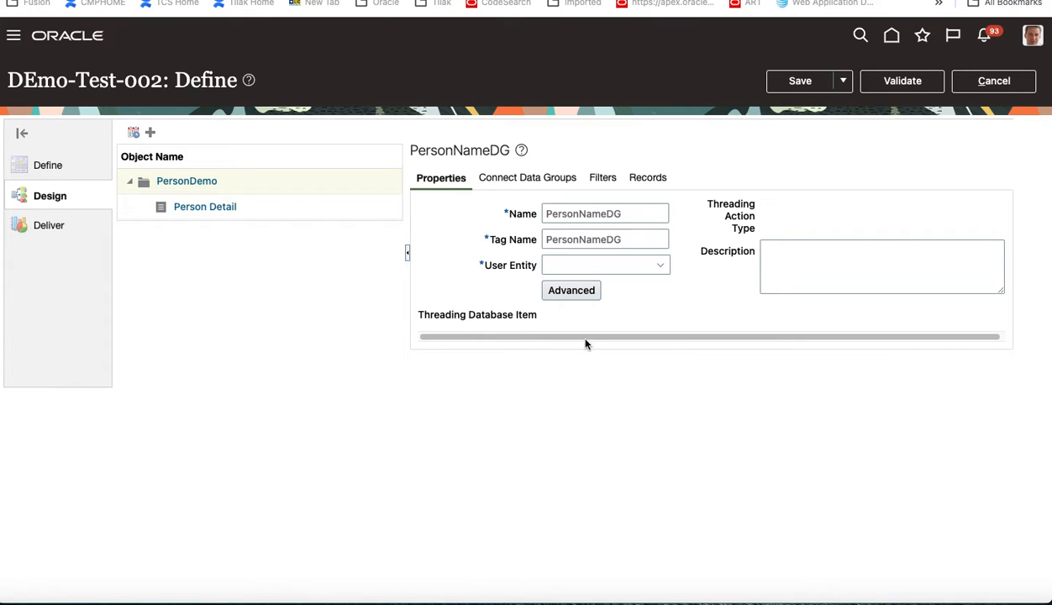
Set the new data group's user entity to PER_PER_HISTORY_PERSON_NAMES_UE and save the extract, acknowledging the connection warning.
click(580, 263)
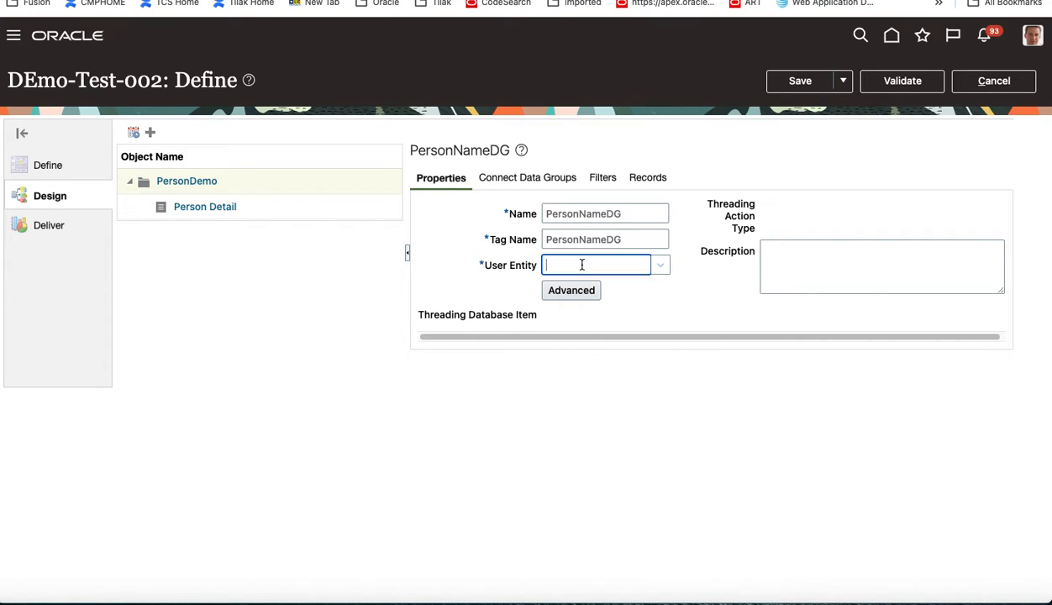
text(PER_PER_HISTORY_PERSON_NAMES_UE)
key(Tab)
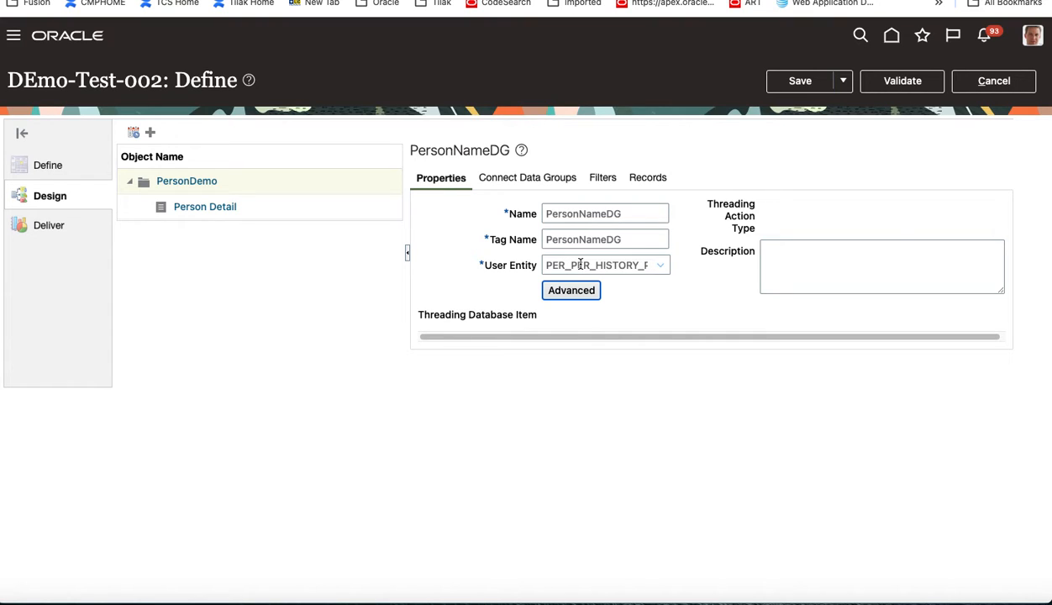
click(800, 81)
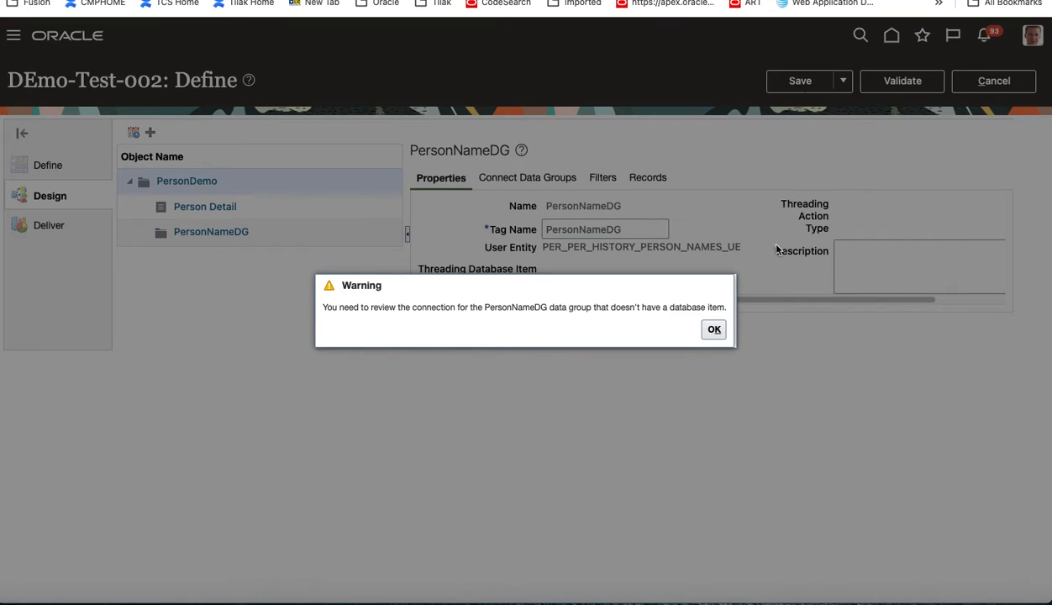
click(714, 332)
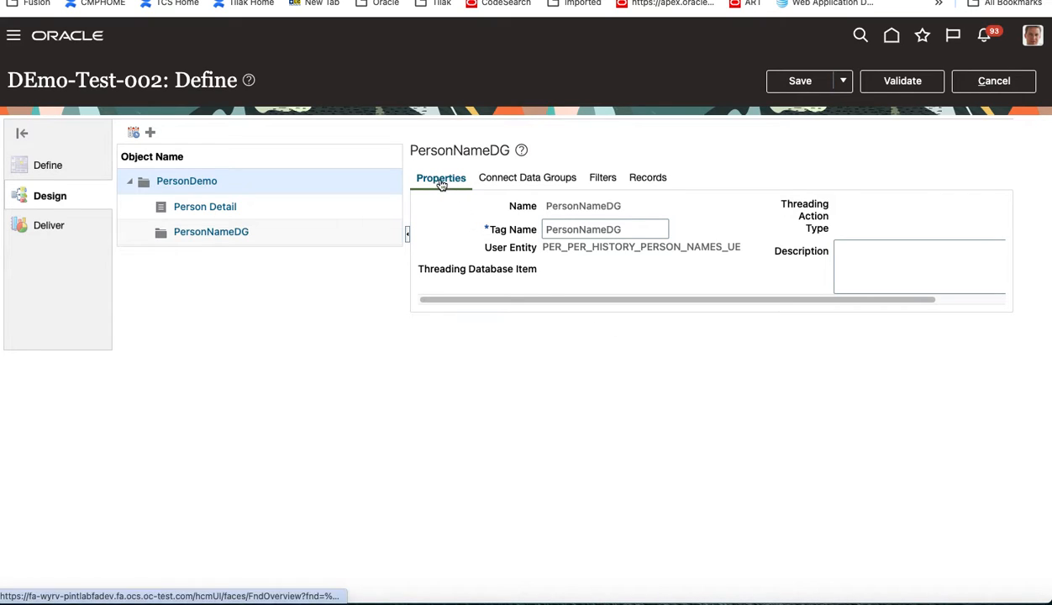
Open PersonNameDG's data group connections and enter Extract Person as the parent data group database item.
click(216, 236)
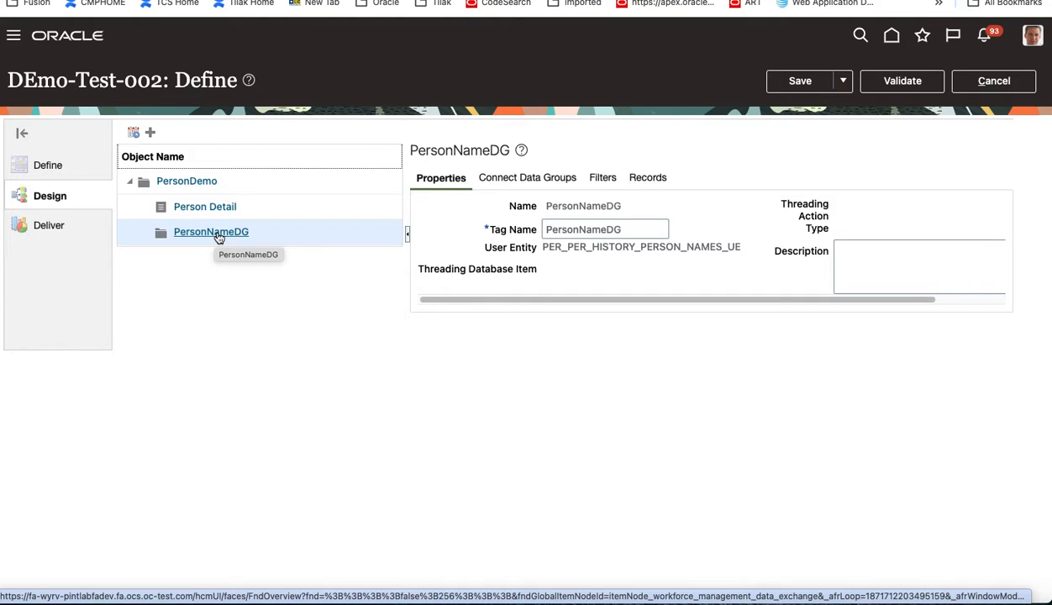
click(543, 181)
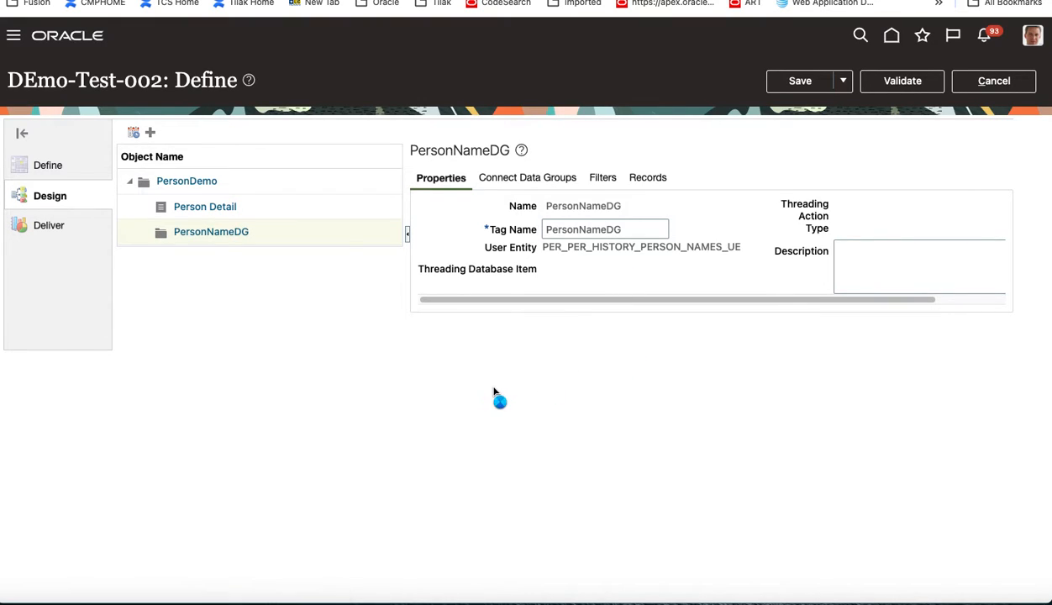
click(603, 267)
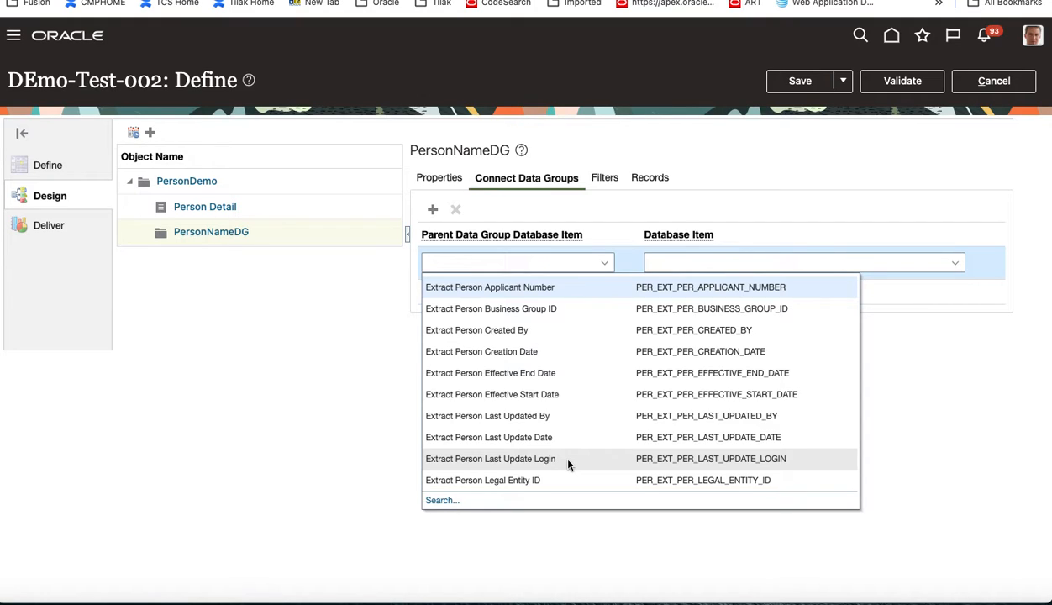
click(494, 264)
text(EXt)
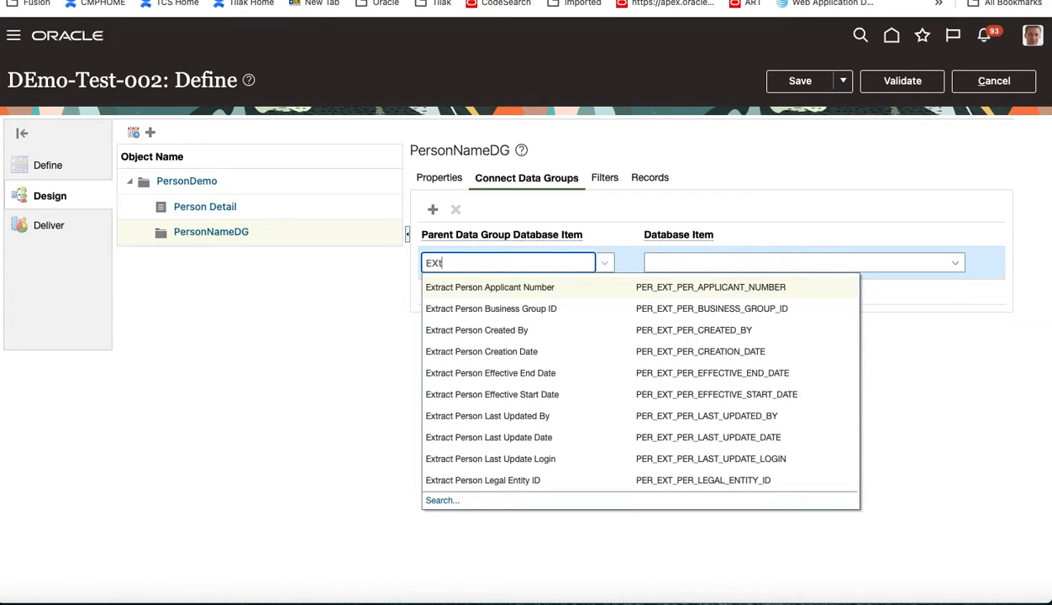
text(ract Person l)
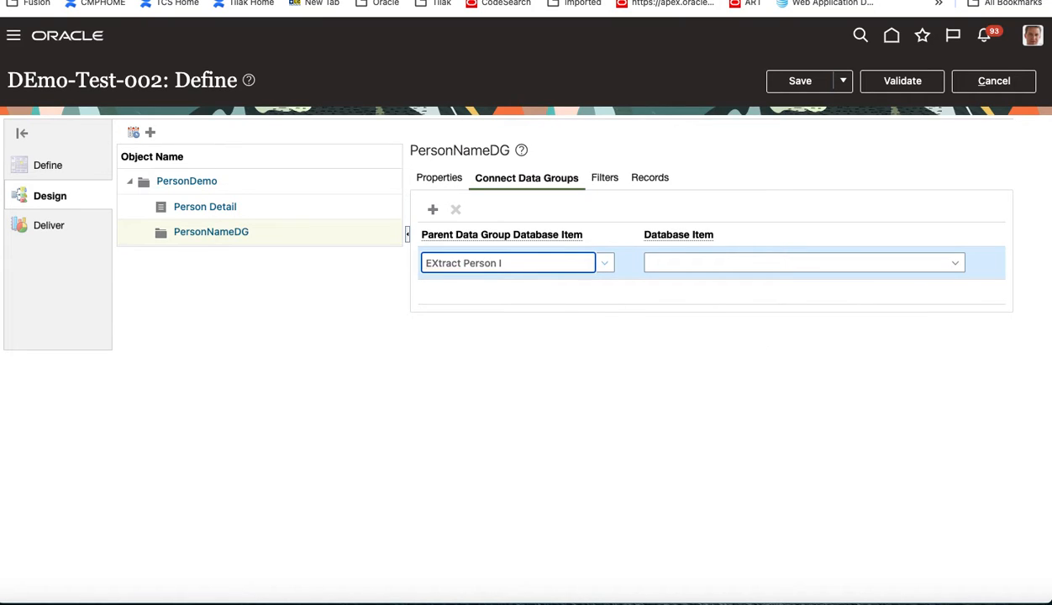
key(BackSpace)
key(BackSpace)
key(BackSpace)
key(BackSpace)
key(BackSpace)
key(BackSpace)
key(BackSpace)
key(BackSpace)
key(BackSpace)
key(BackSpace)
key(BackSpace)
key(BackSpace)
key(BackSpace)
key(BackSpace)
key(BackSpace)
text(xtract Person)
Search the parent data group database items for Extract Person I and choose Extract Person ID.
click(604, 266)
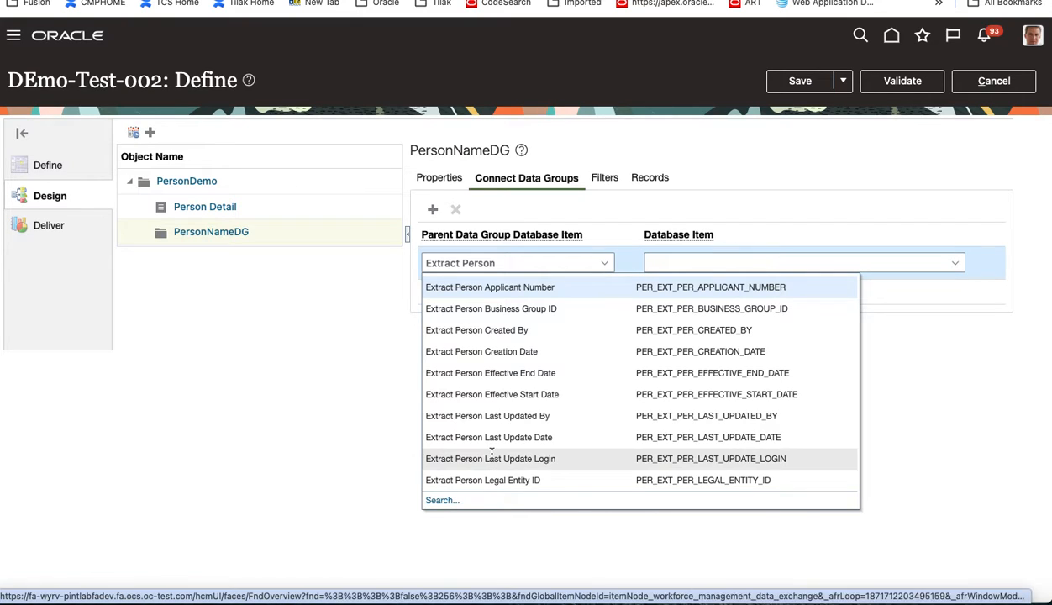
click(439, 501)
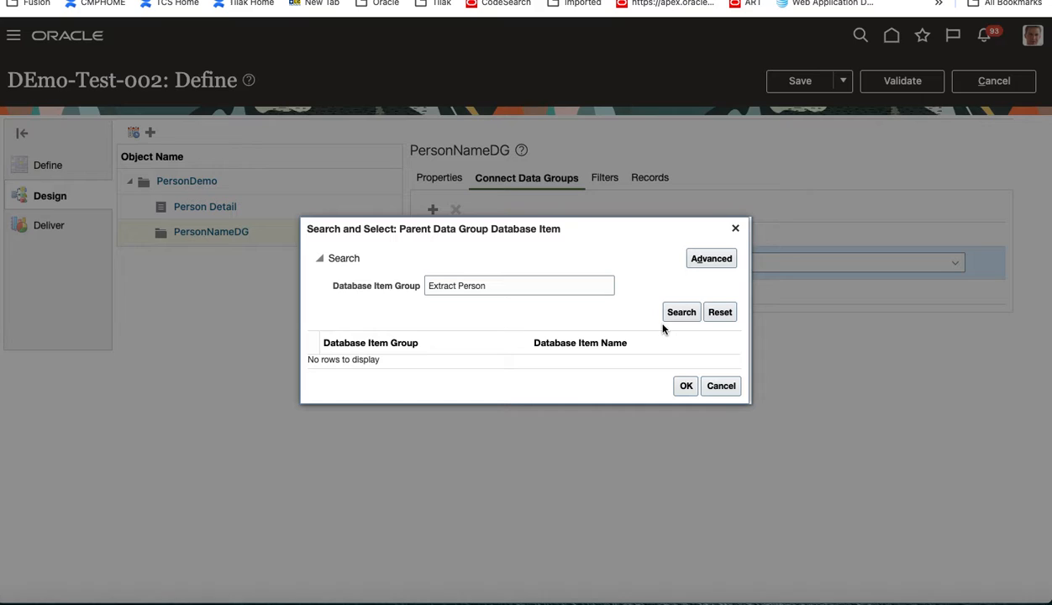
click(572, 287)
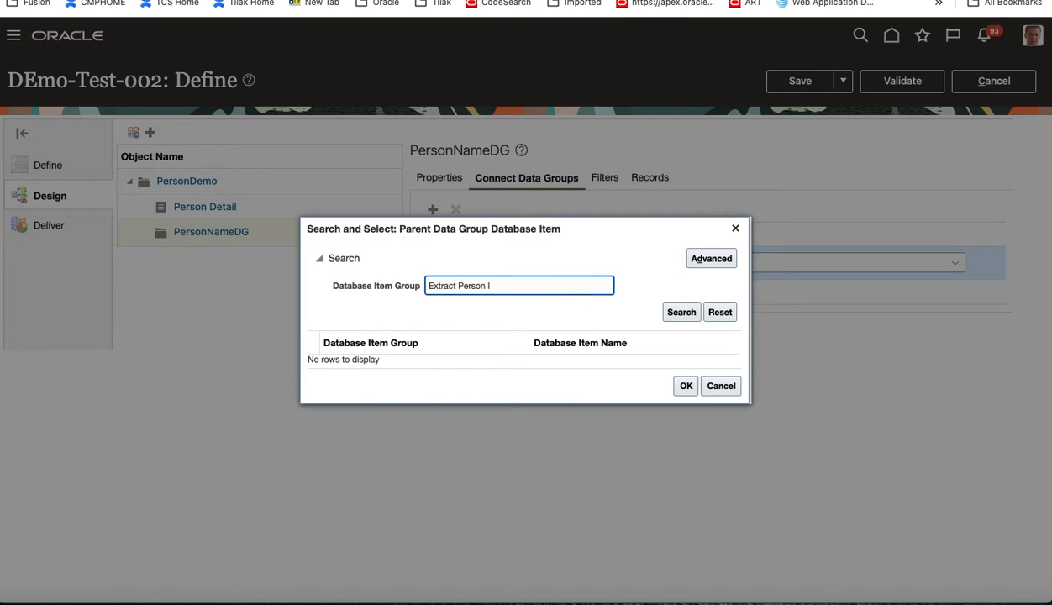
click(672, 315)
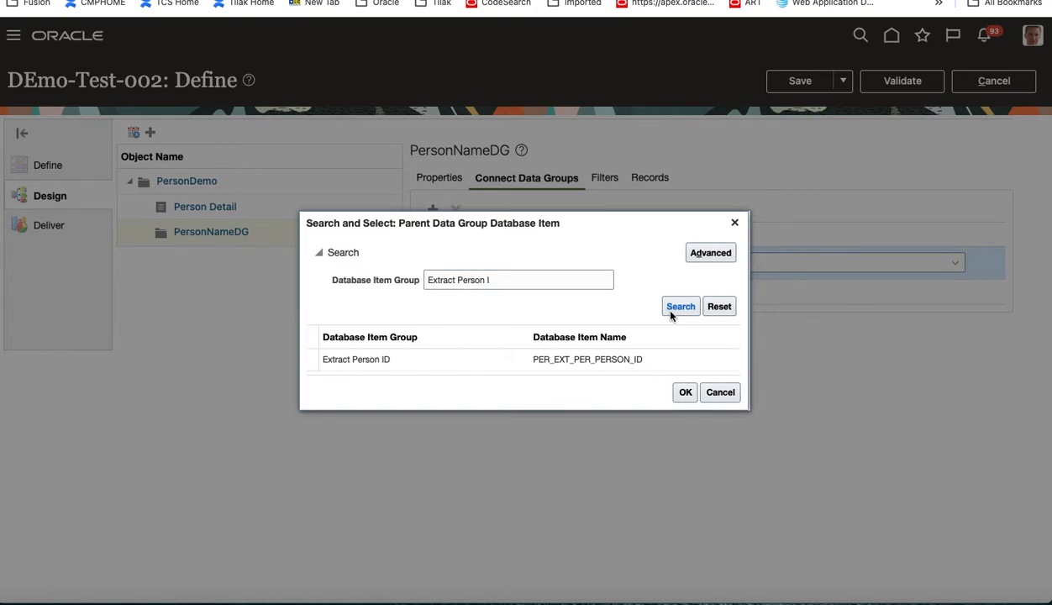
click(684, 393)
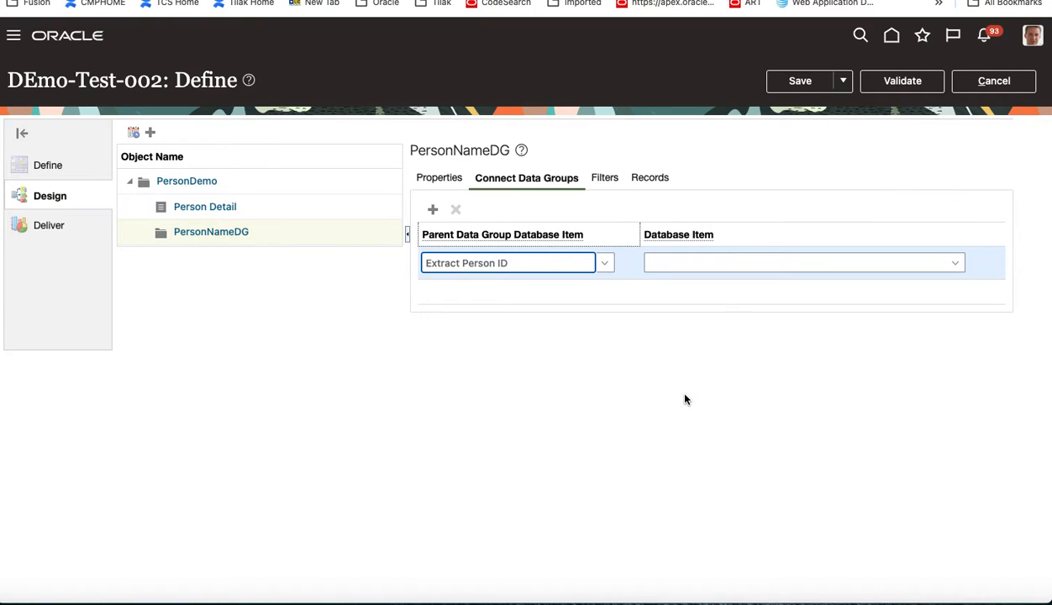
Search PersonNameDG's own database items for Person Hist%Person% on the connection row.
click(709, 263)
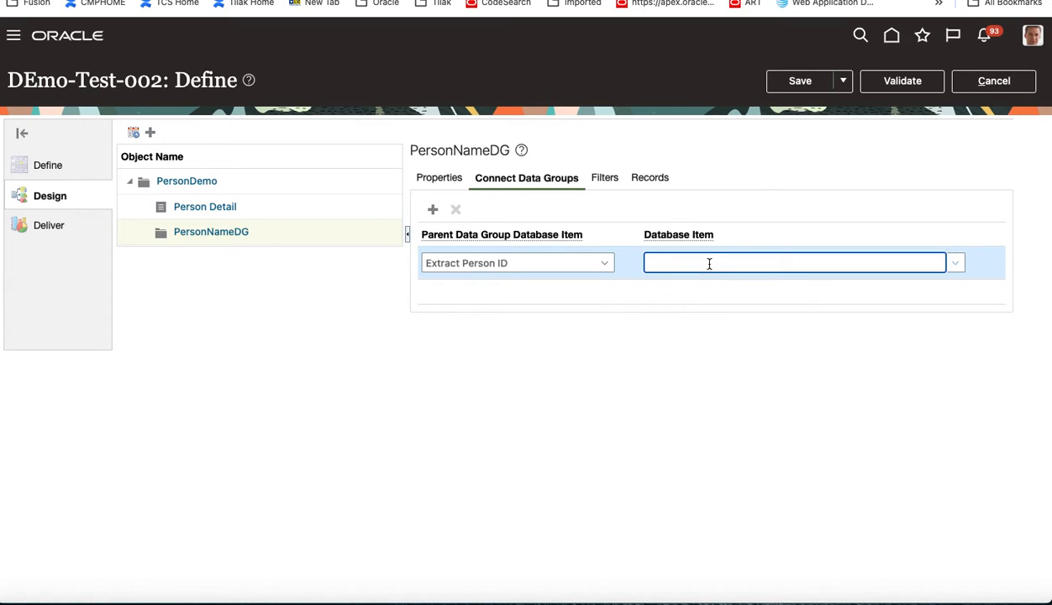
click(956, 264)
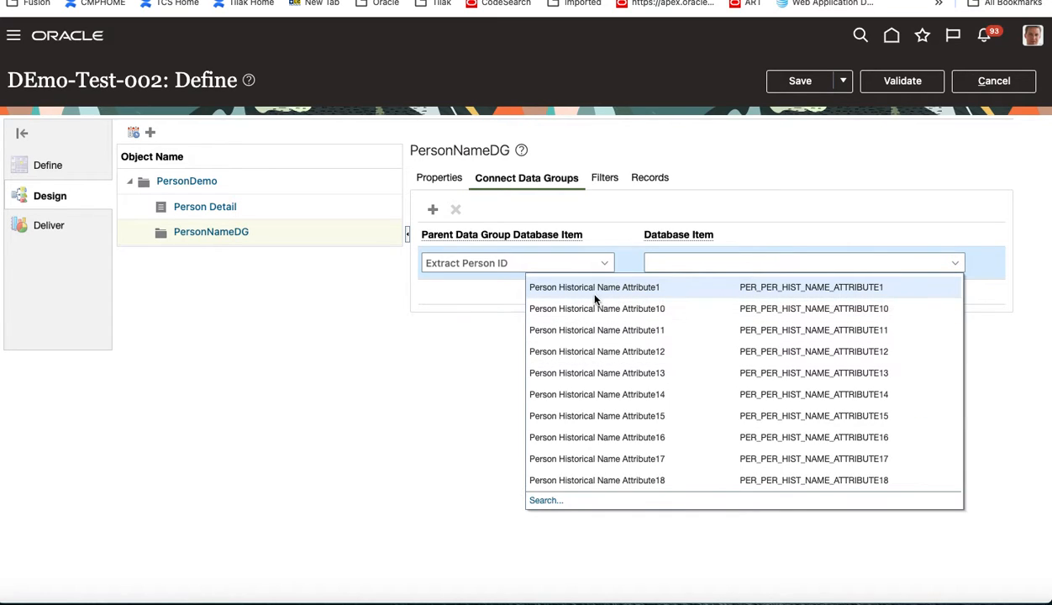
click(546, 502)
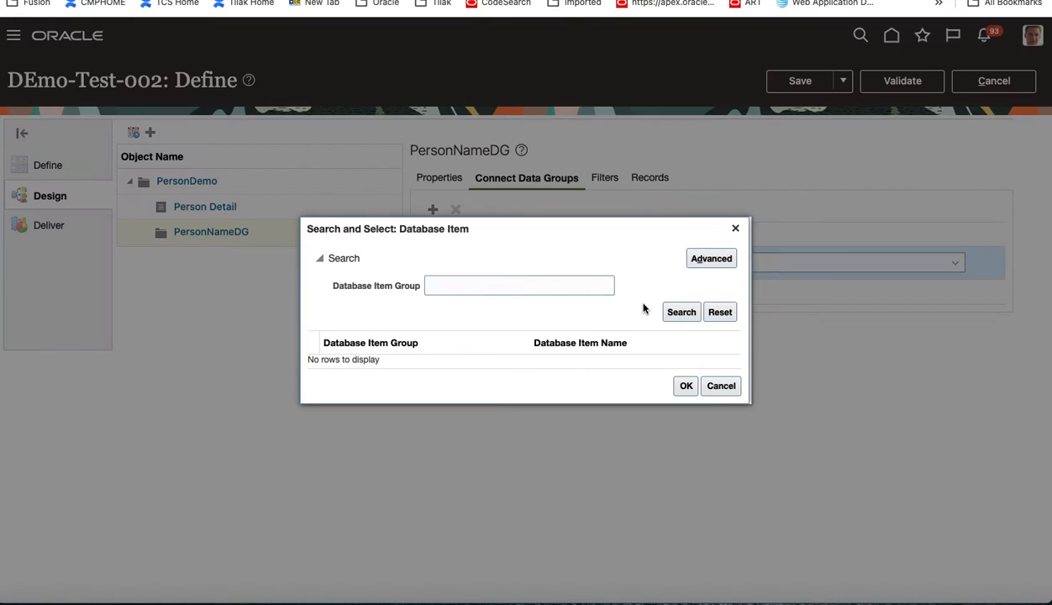
click(519, 283)
text(Pwr)
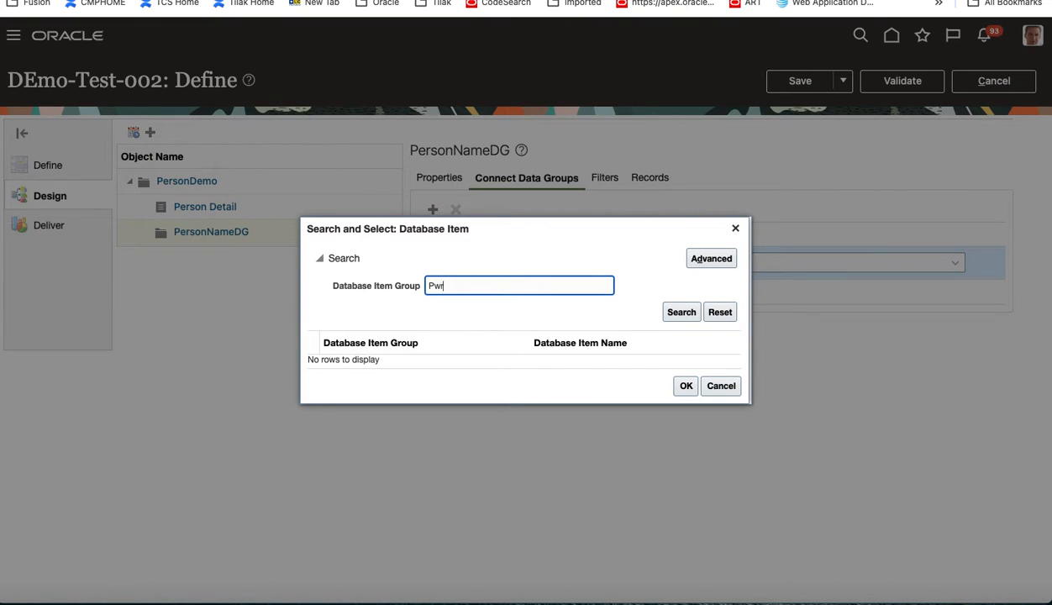
key(BackSpace)
key(BackSpace)
text(Perso)
text(b)
key(BackSpace)
key(BackSpace)
text(n Hois)
key(BackSpace)
key(BackSpace)
key(BackSpace)
text(ist%Person%)
key(Return)
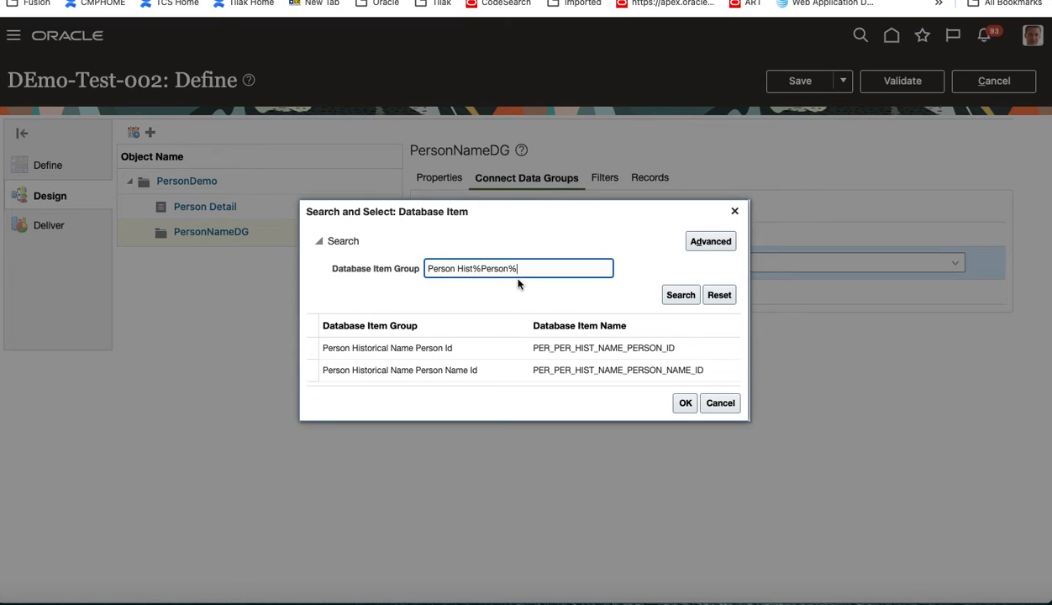
Choose Person Historical Name Person Id as PersonNameDG's connected database item and save the extract.
click(448, 348)
click(685, 404)
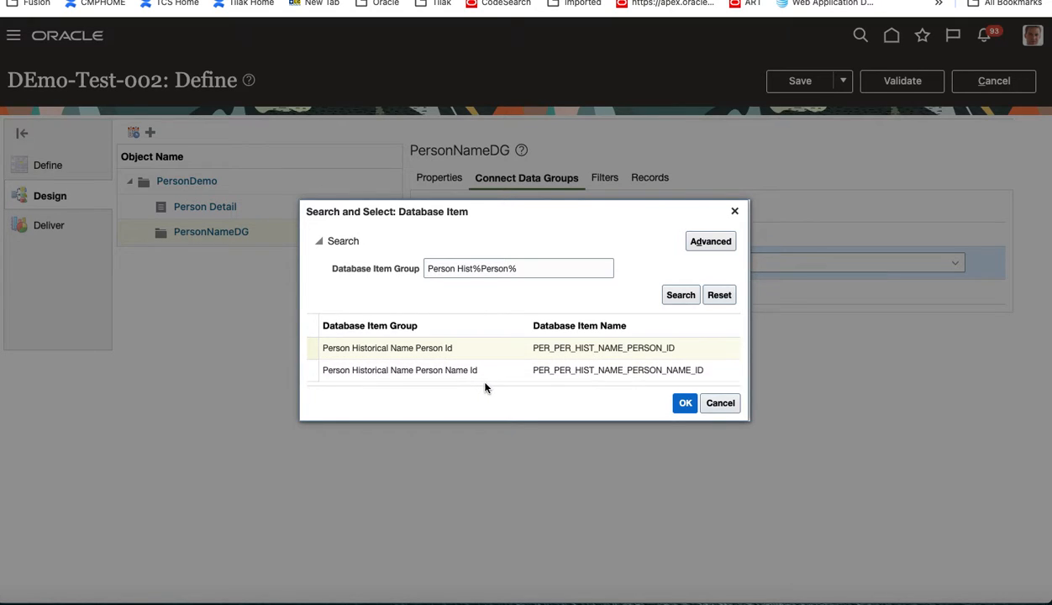
click(481, 352)
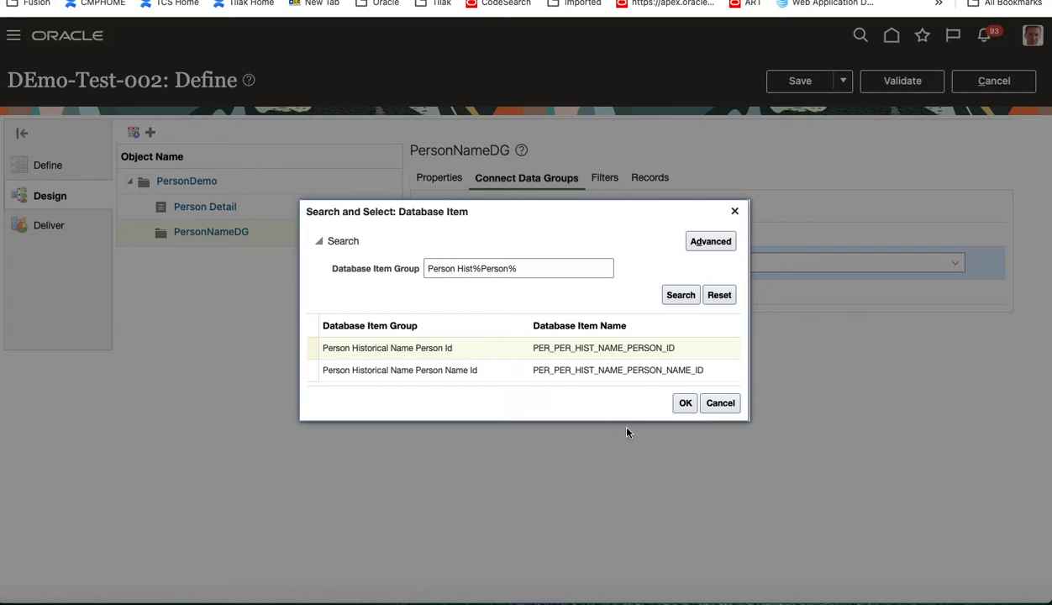
click(686, 404)
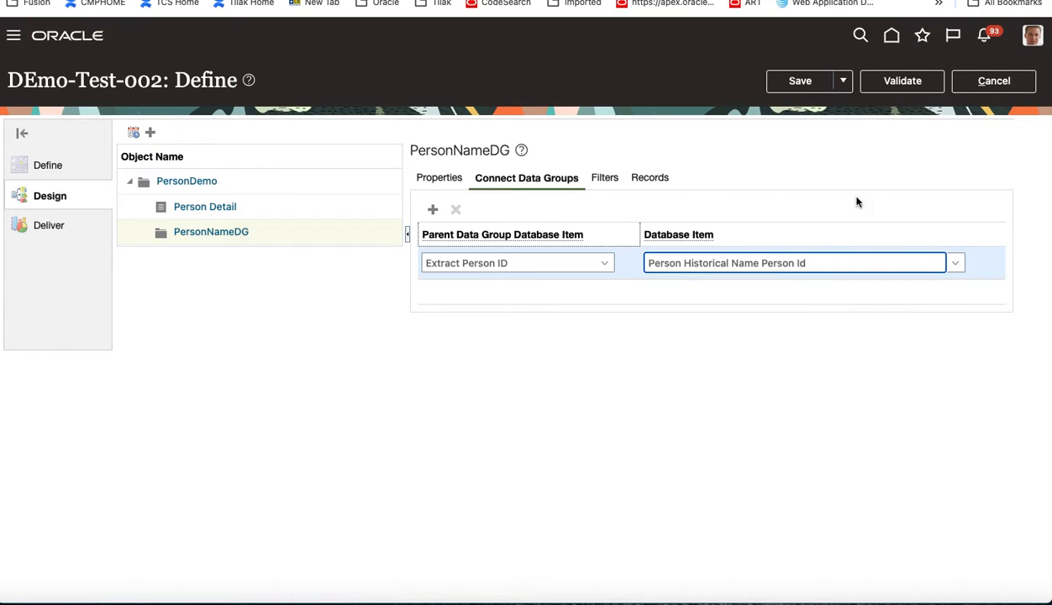
click(803, 82)
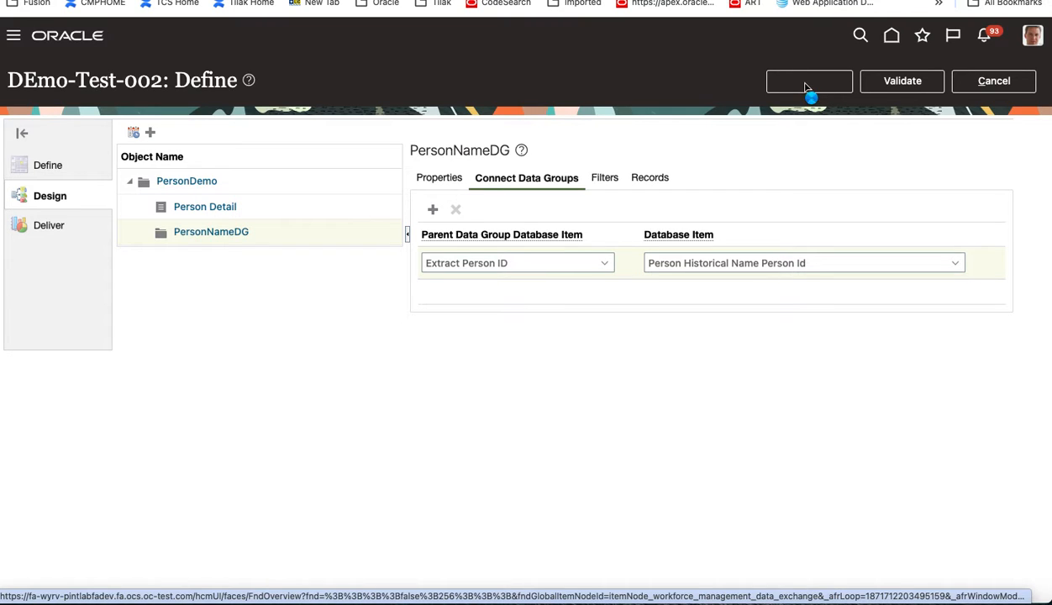
click(804, 295)
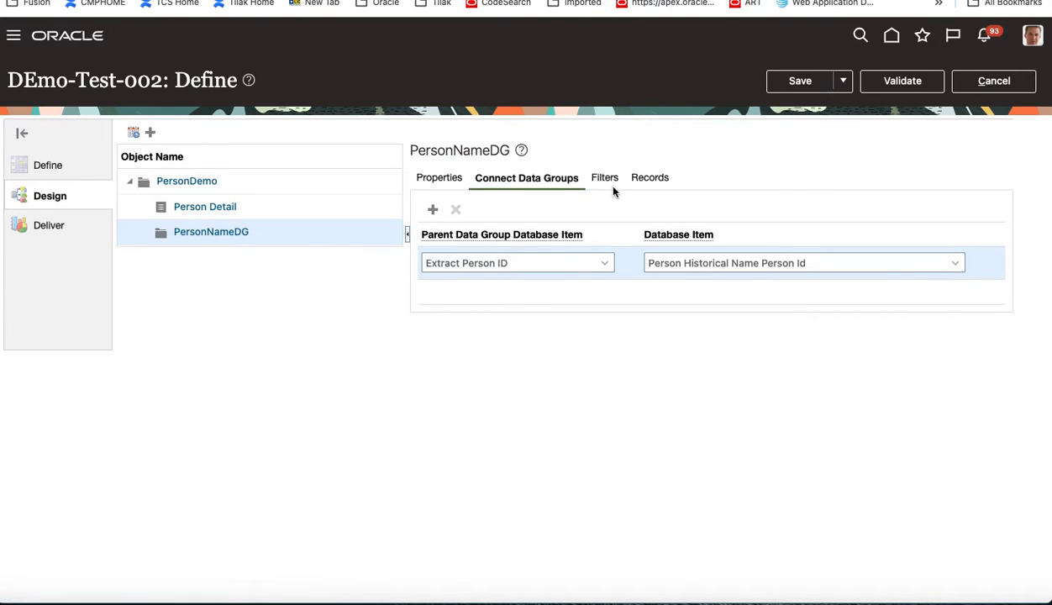
Save the extract and add a record named Person Name Details to the PersonNameDG data group.
click(665, 178)
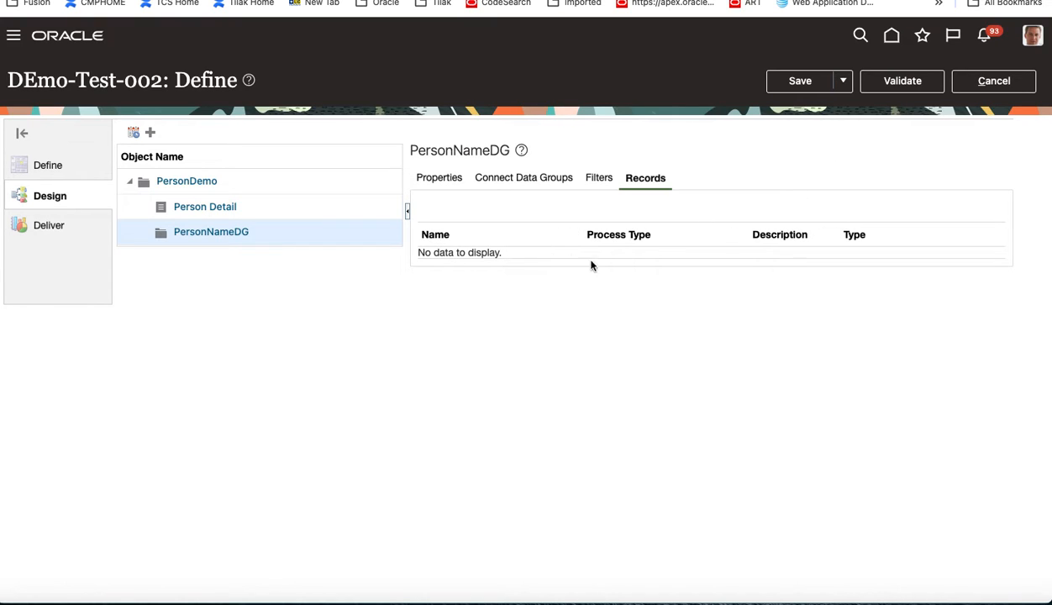
click(805, 88)
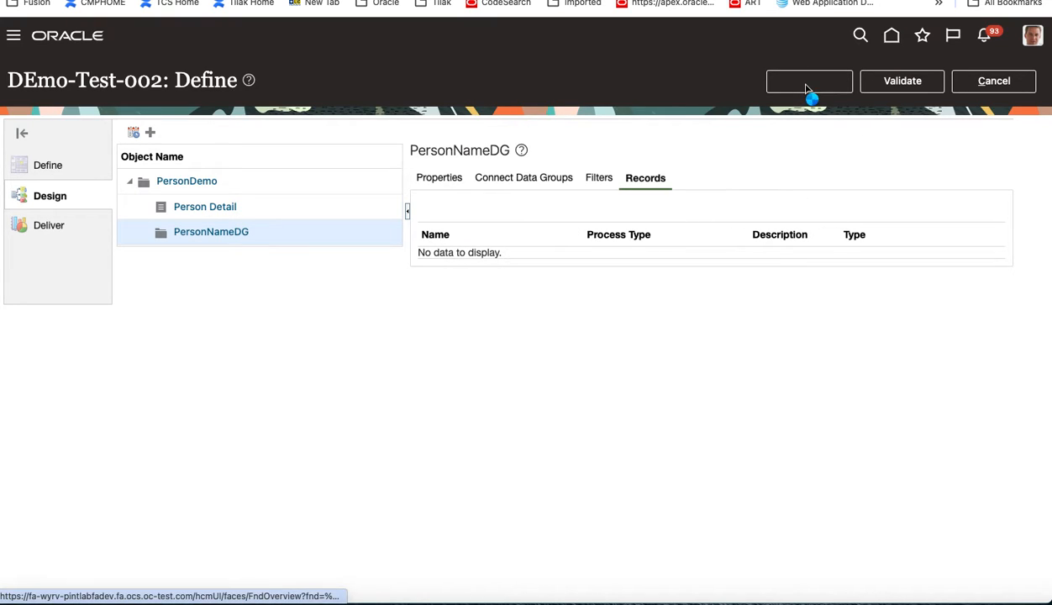
click(805, 85)
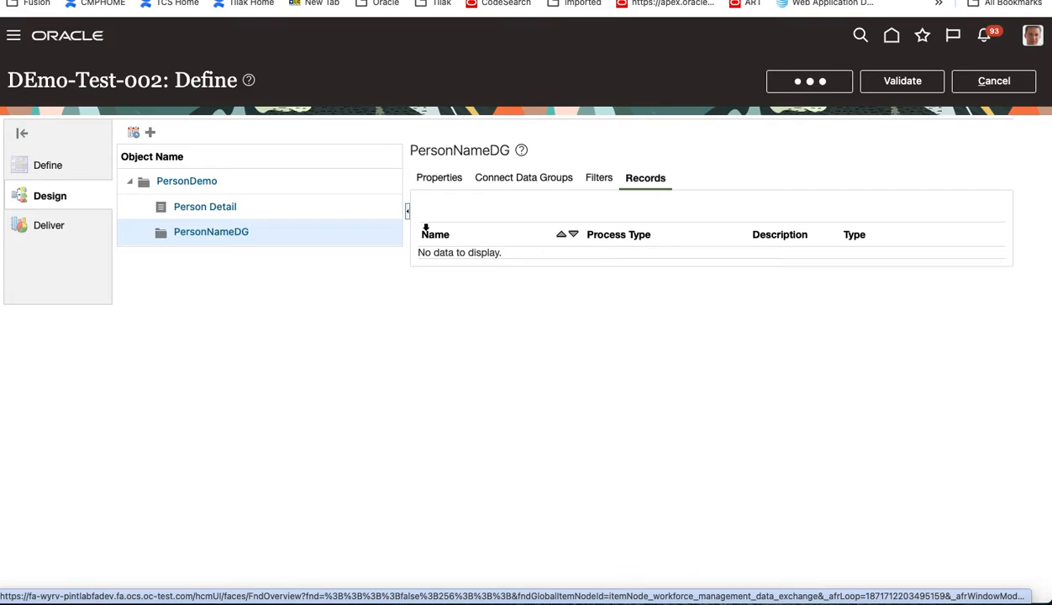
right_click(278, 238)
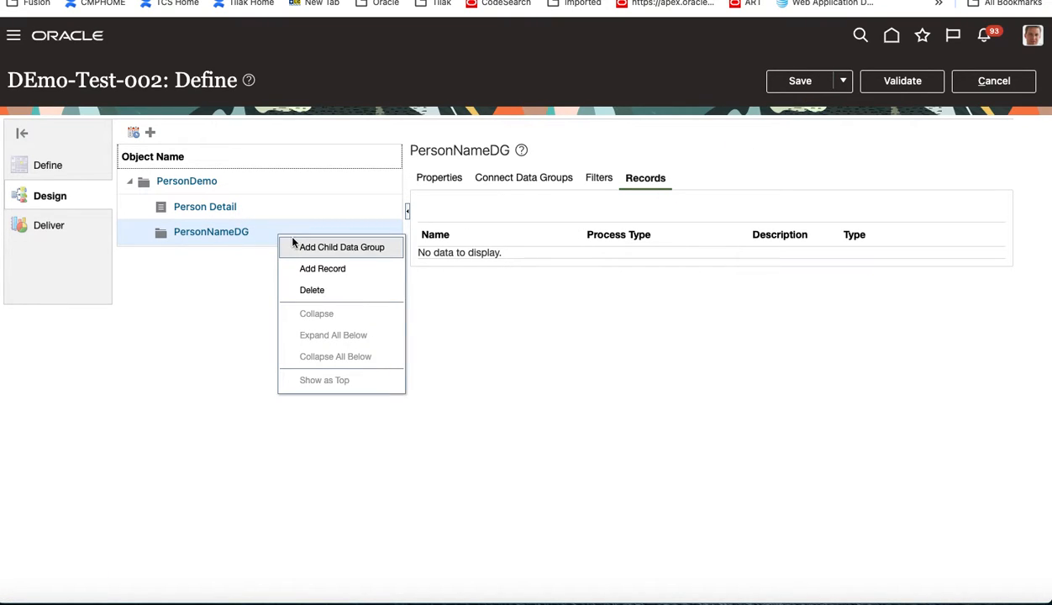
click(332, 274)
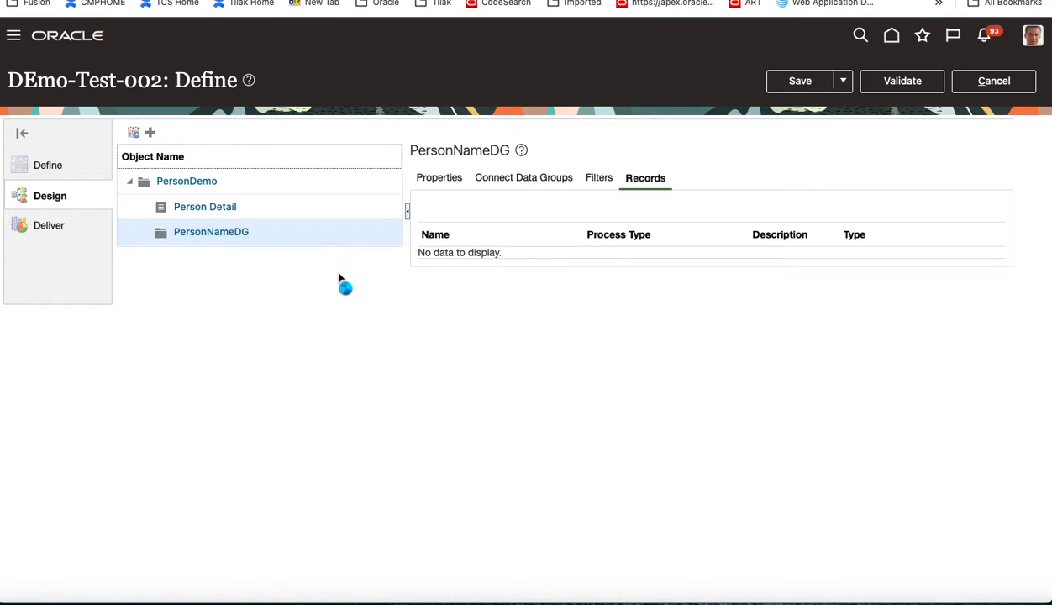
click(552, 265)
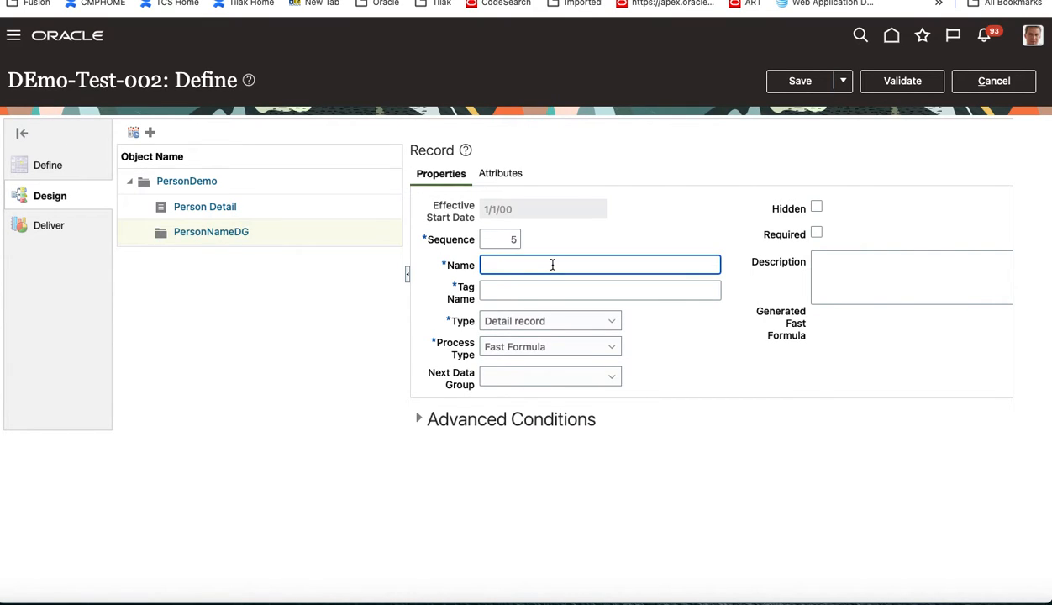
text(Person Name Details)
key(Tab)
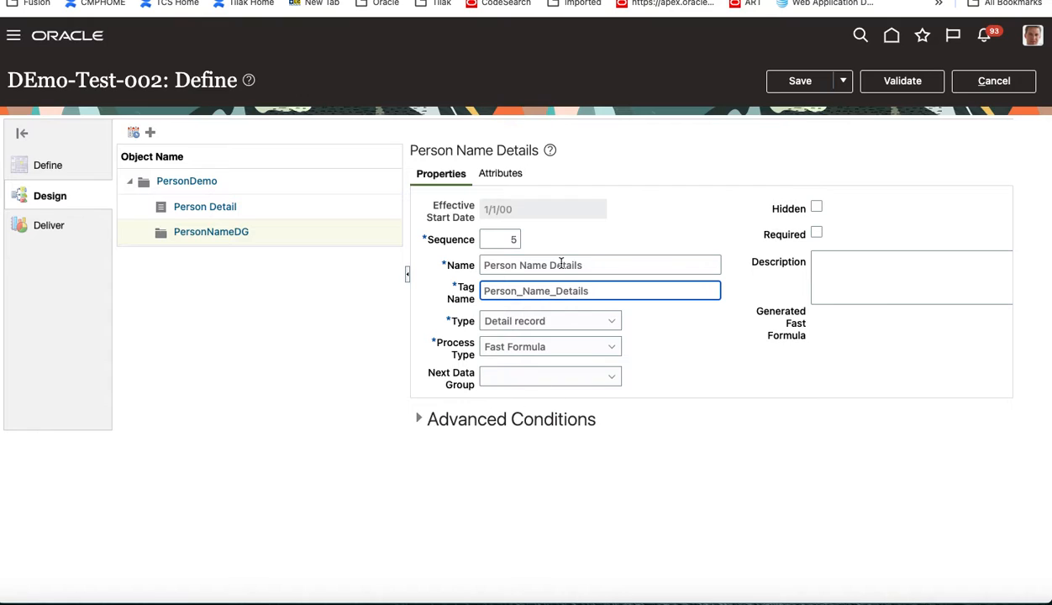
Set the Person Name Details record's process type to Fast Formula and save the extract.
click(543, 349)
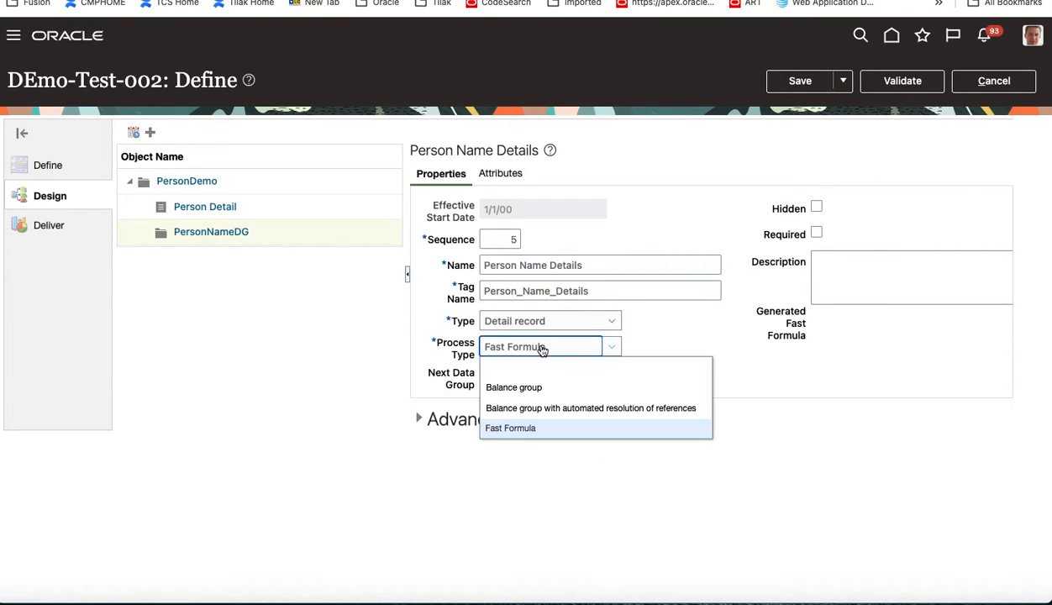
click(533, 430)
click(799, 87)
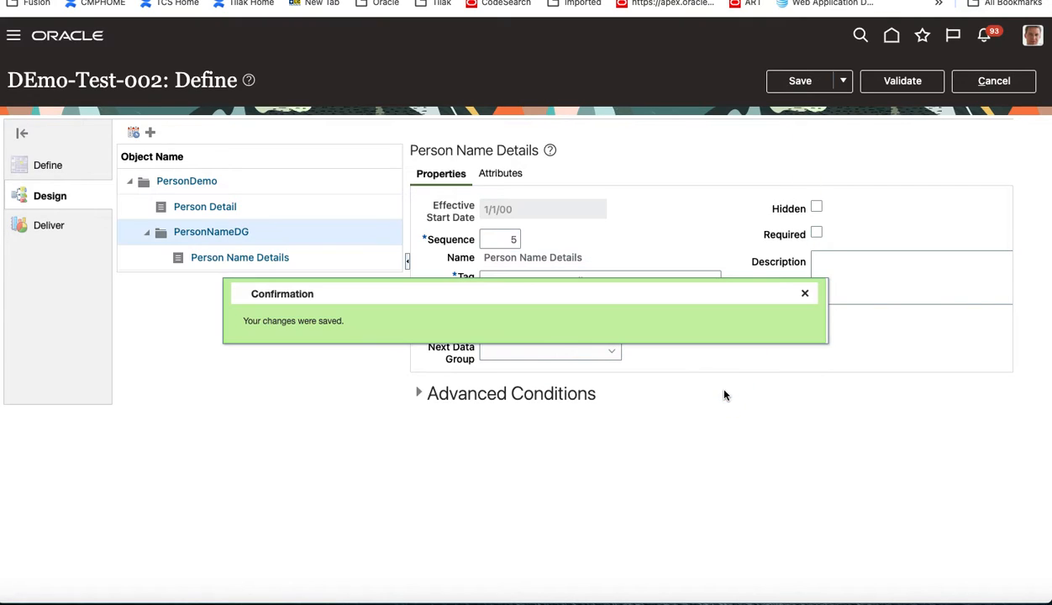
click(804, 293)
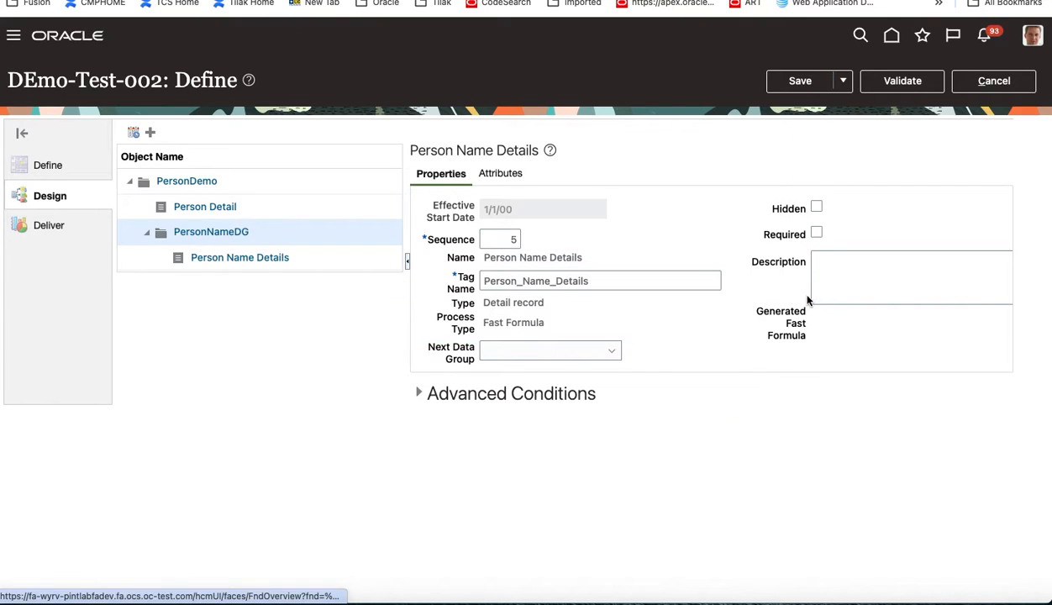
Open the Person Name Details record's attributes and check the planned person name fields in the EXtract-DEMO notes in Visual Studio Code.
click(503, 174)
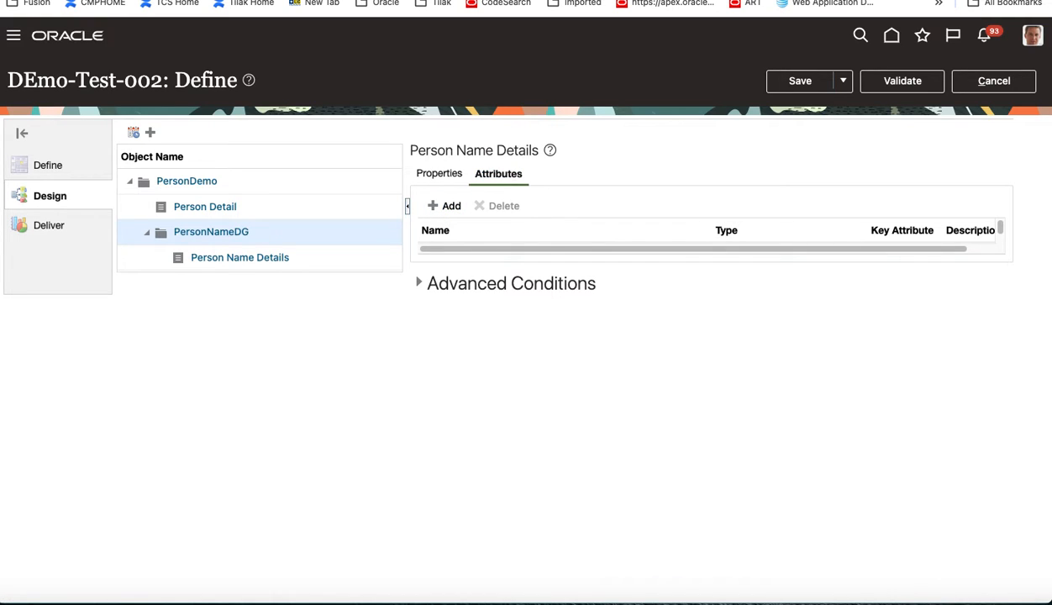
drag(1, 113, 779, 67)
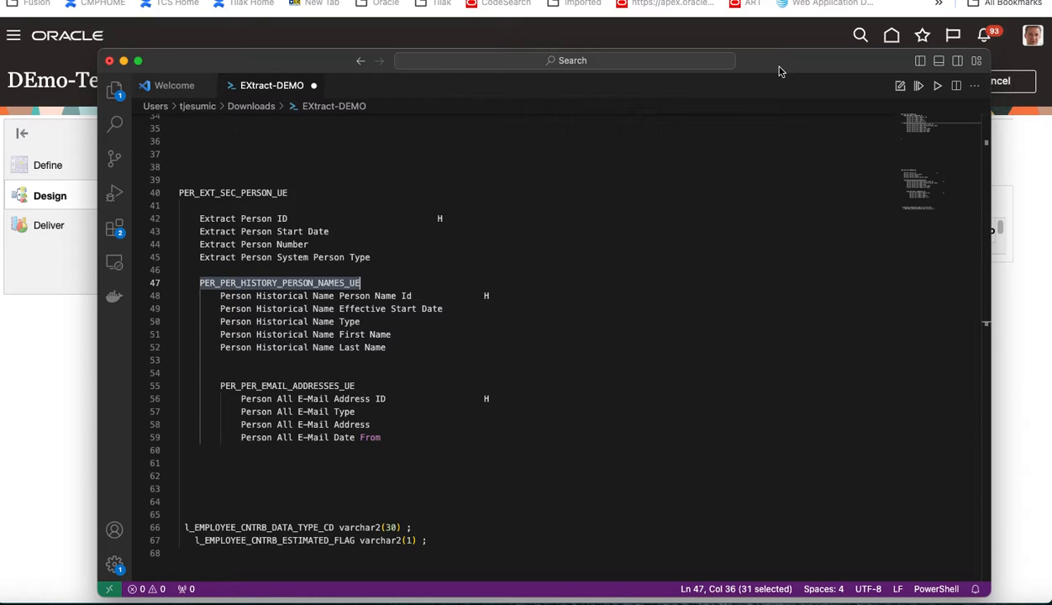
drag(779, 71, 773, 76)
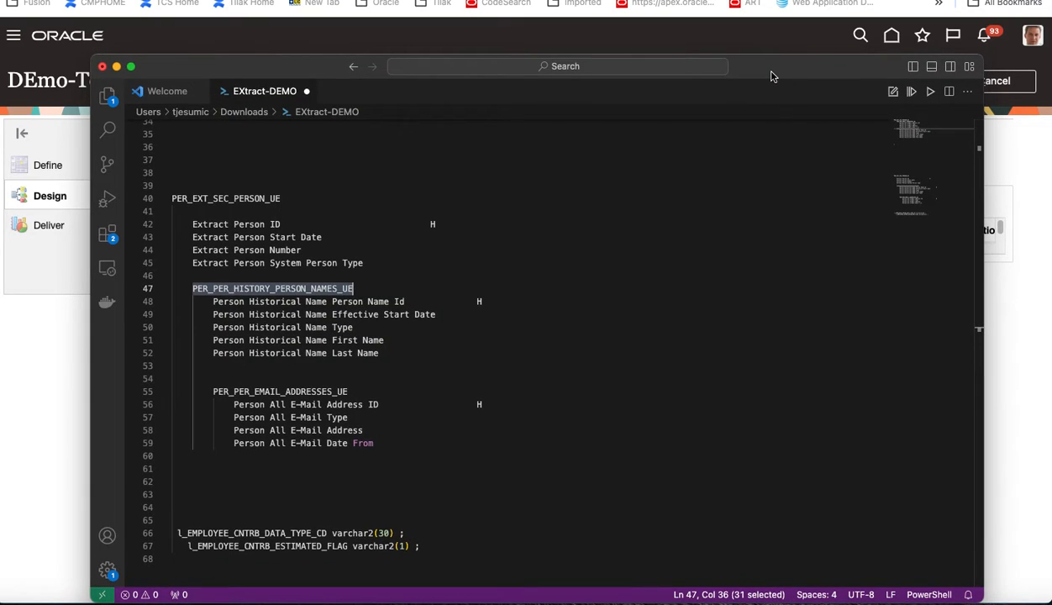
drag(772, 73, 0, 9)
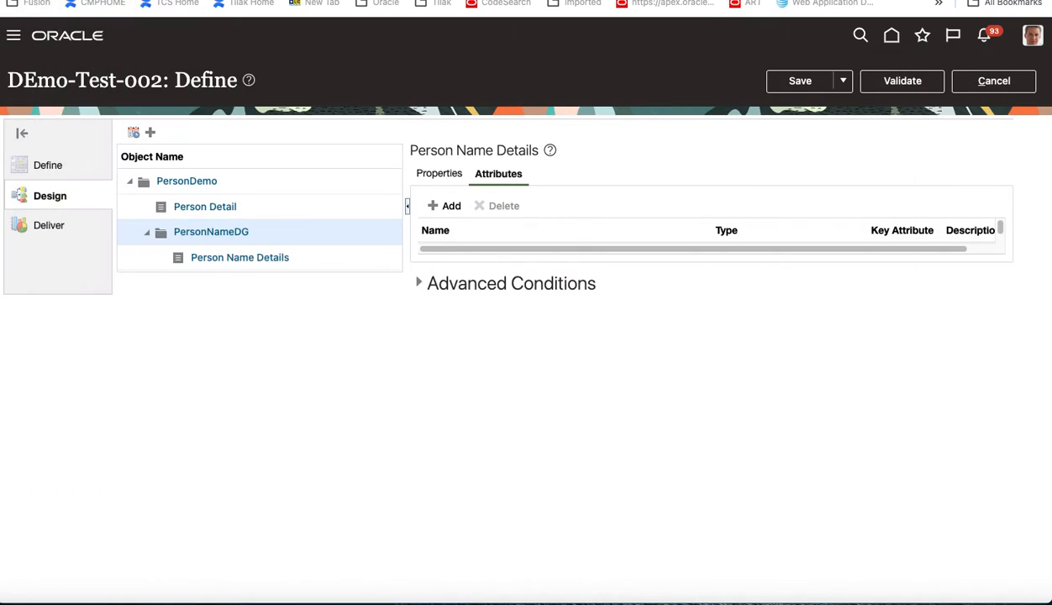
Start adding attributes to the Person Name Details record and filter the available ones by Person Historical Name.
click(451, 206)
click(467, 229)
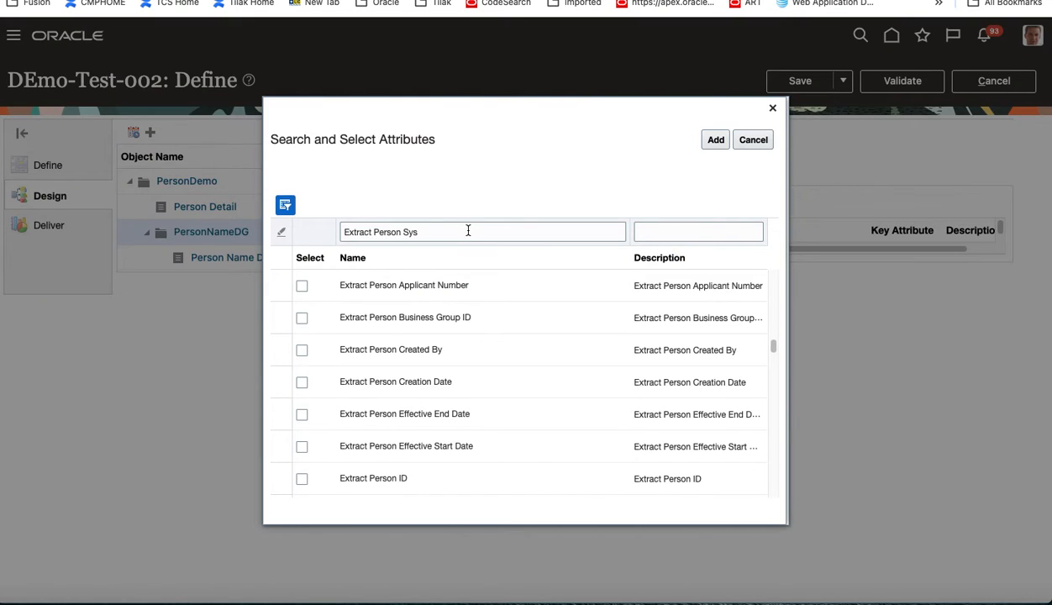
click(468, 230)
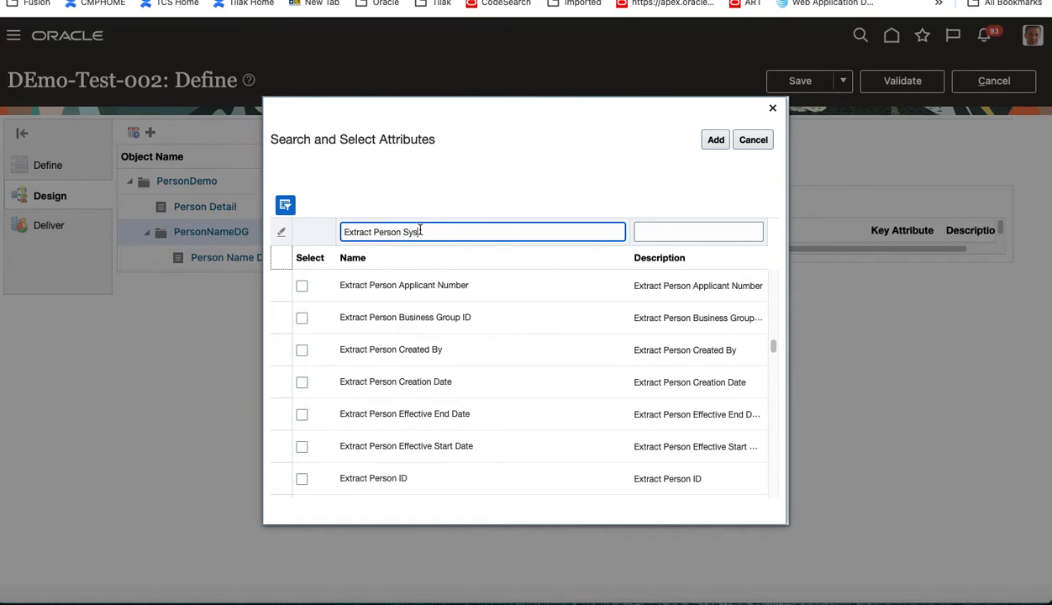
key(ctrl+a)
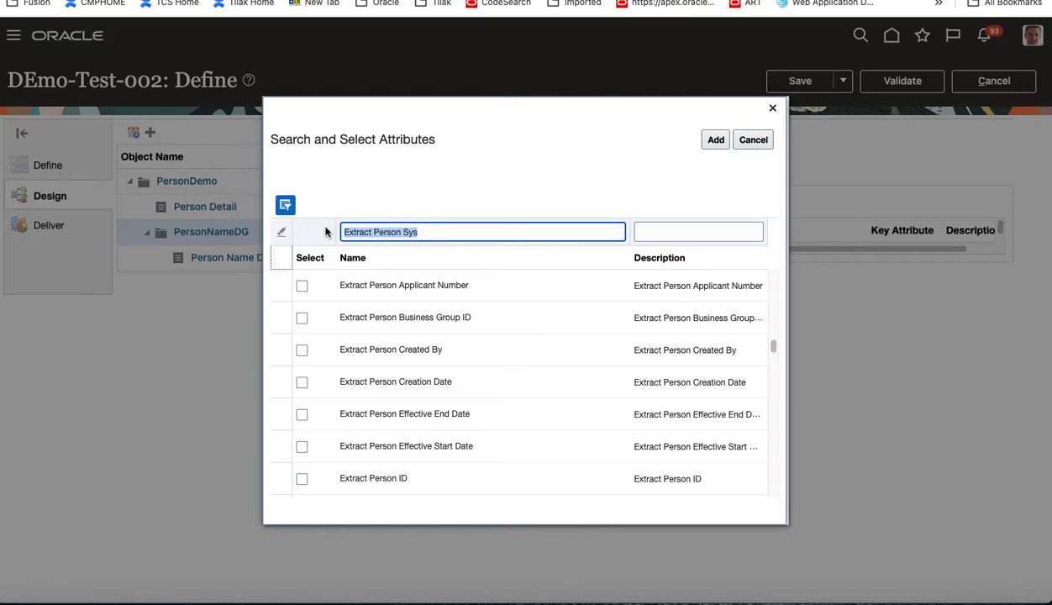
text(Person Histor)
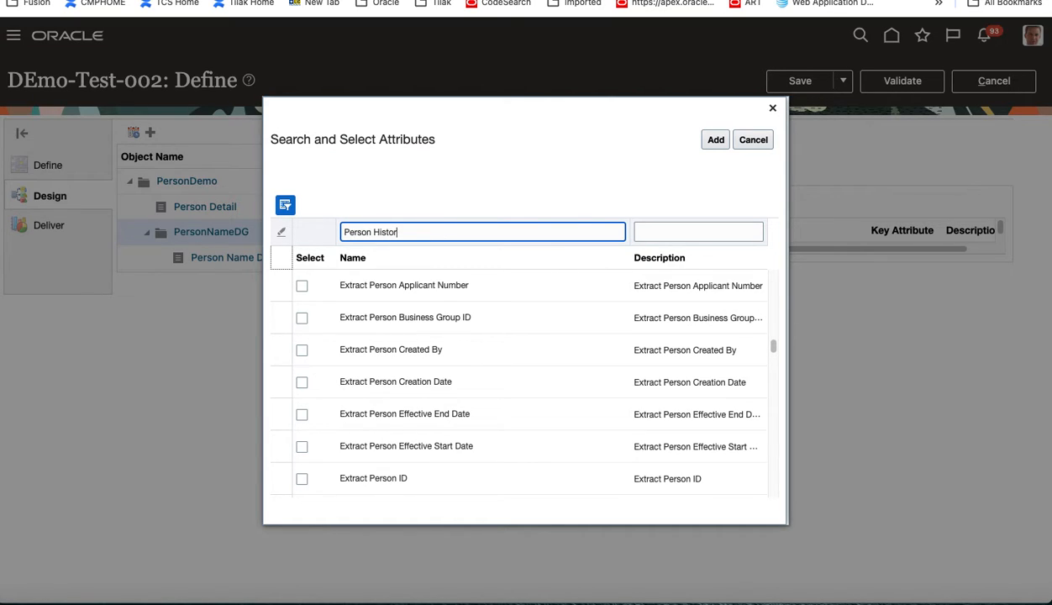
text(ical Name)
key(Return)
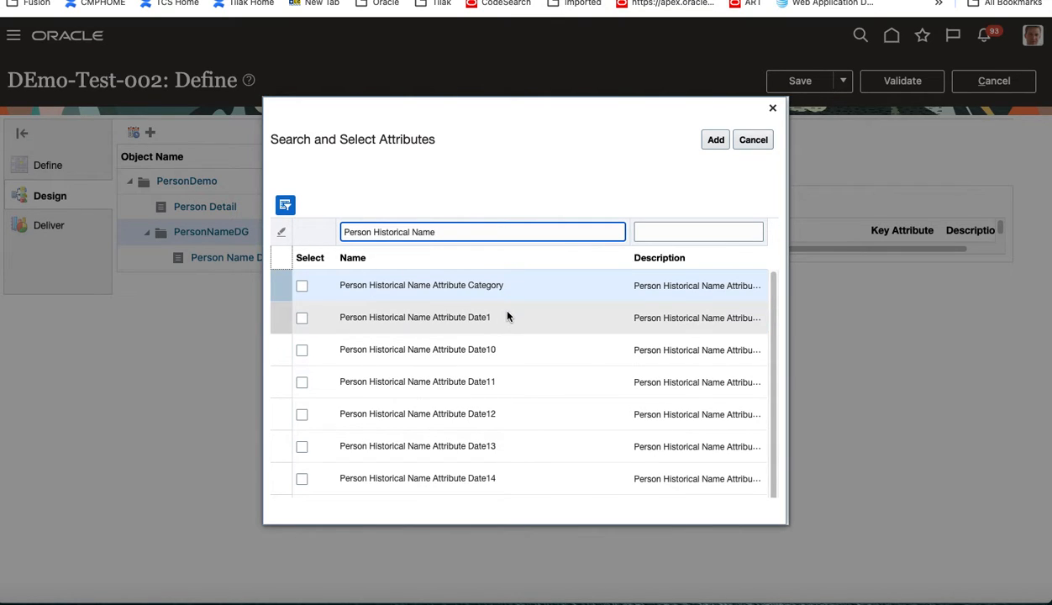
Filter the attributes by Person Historical Name Pers and select Person Historical Name Person Id and Person Historical Name Person Name Id.
click(479, 232)
text(Pers)
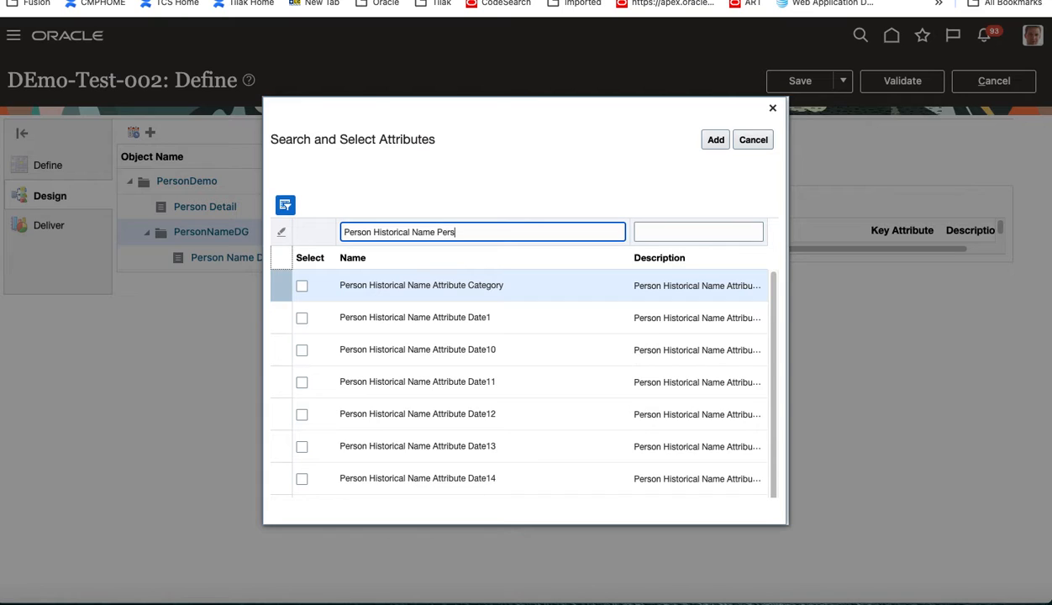
key(Return)
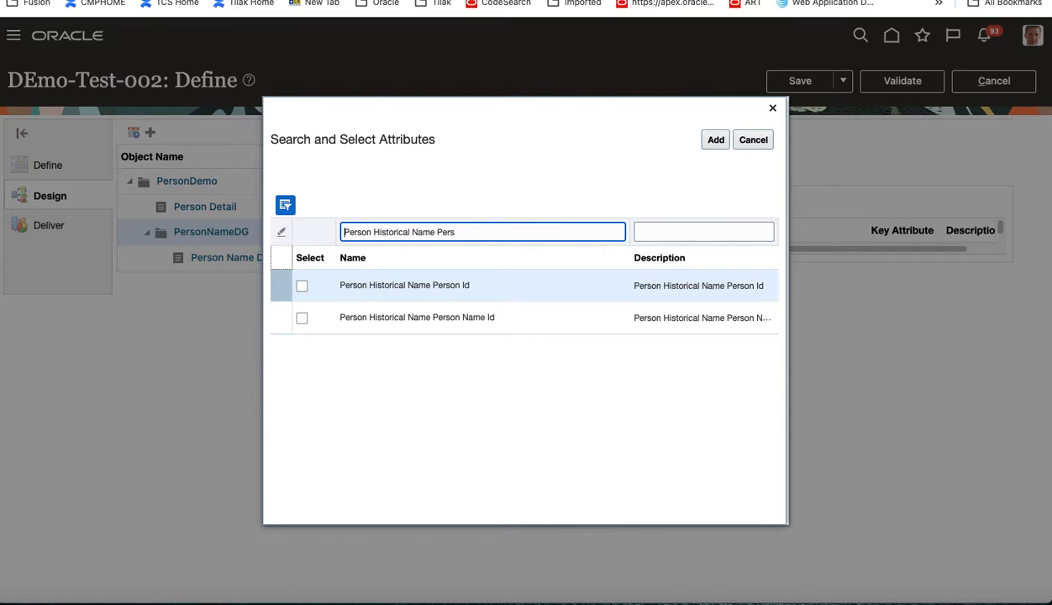
click(302, 287)
click(302, 320)
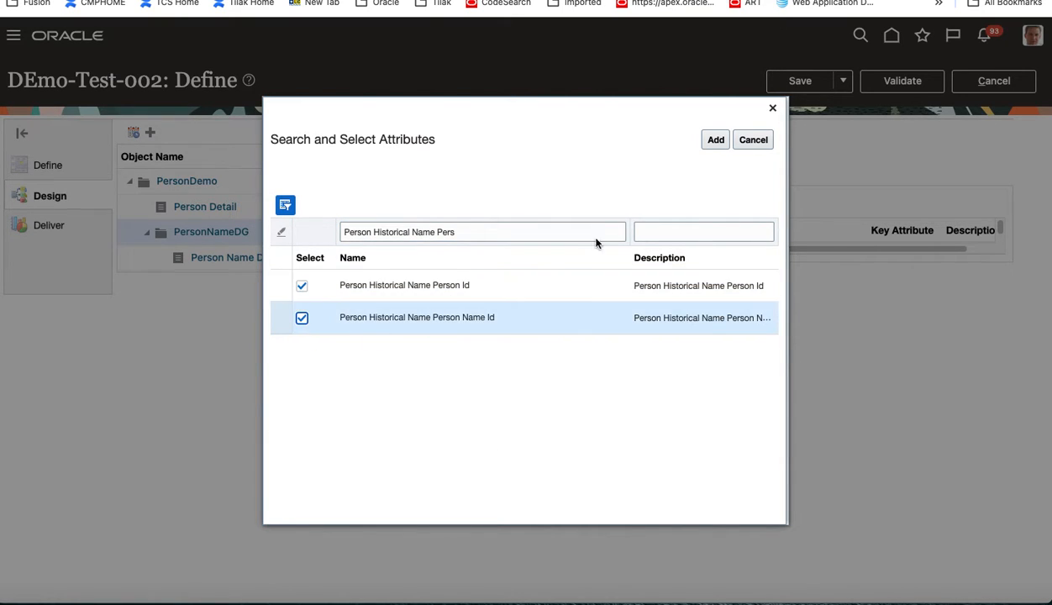
Filter the attributes by Person Historical Name Eff and select Person Historical Name Effective Start Date.
click(486, 235)
key(BackSpace)
key(BackSpace)
key(BackSpace)
key(BackSpace)
key(BackSpace)
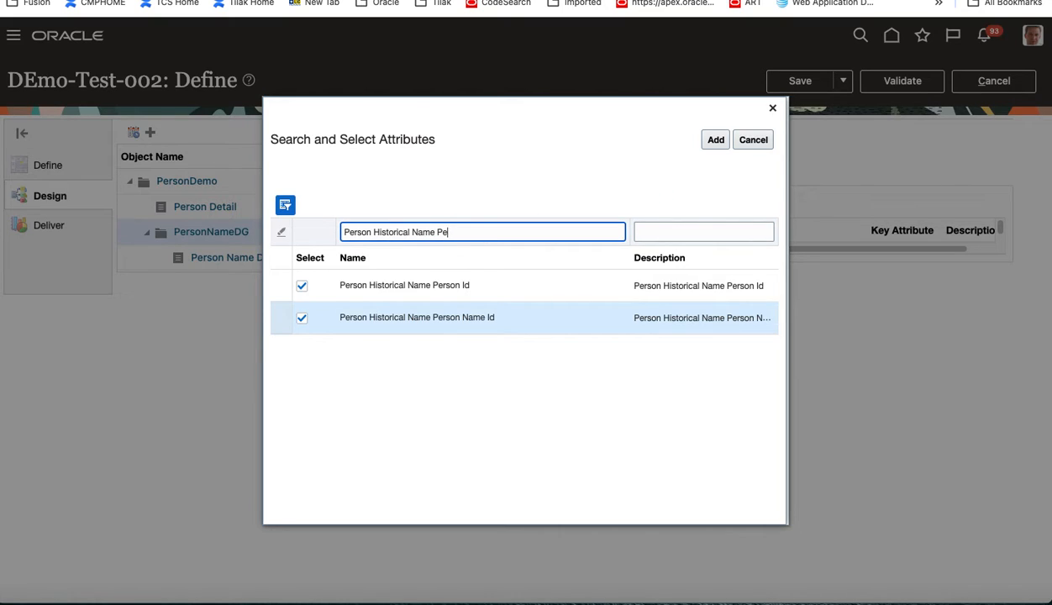
text(Eff)
click(302, 317)
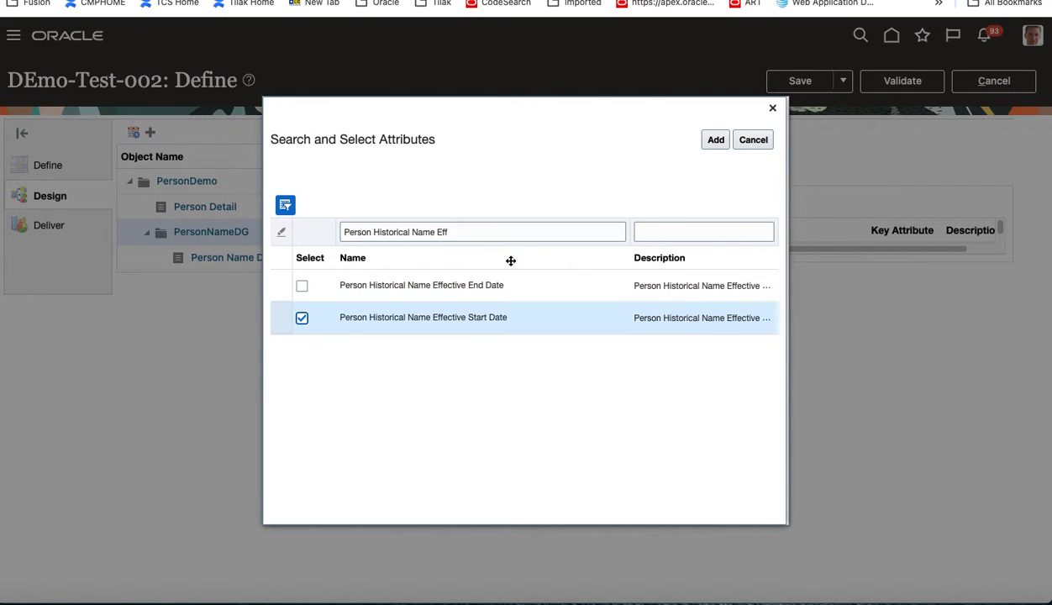
Filter the attributes by Person Historical Name Type and select the matching attribute.
click(473, 236)
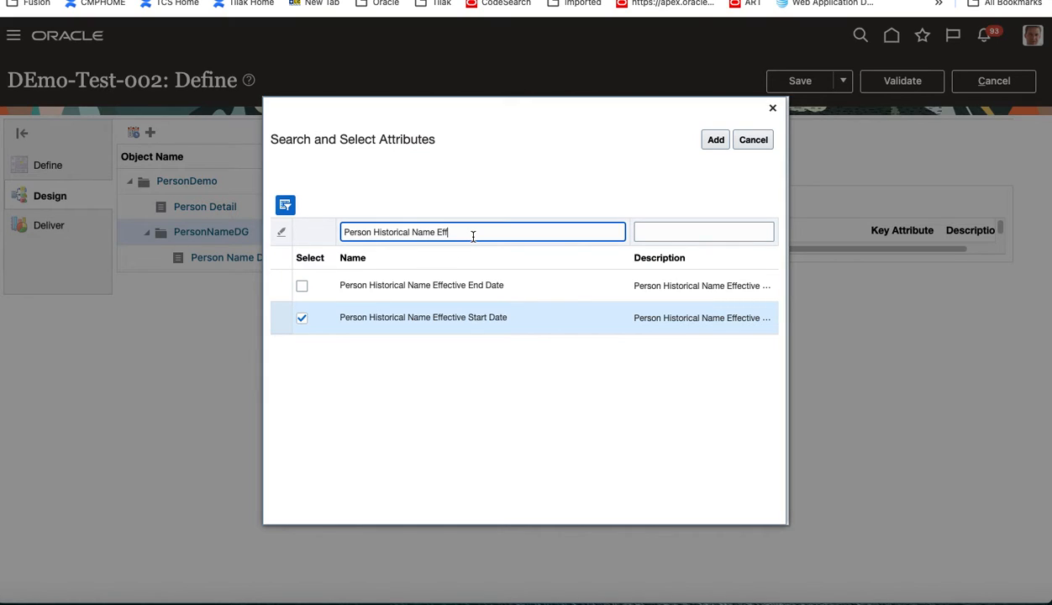
key(BackSpace)
key(BackSpace)
key(BackSpace)
text(Type)
key(Return)
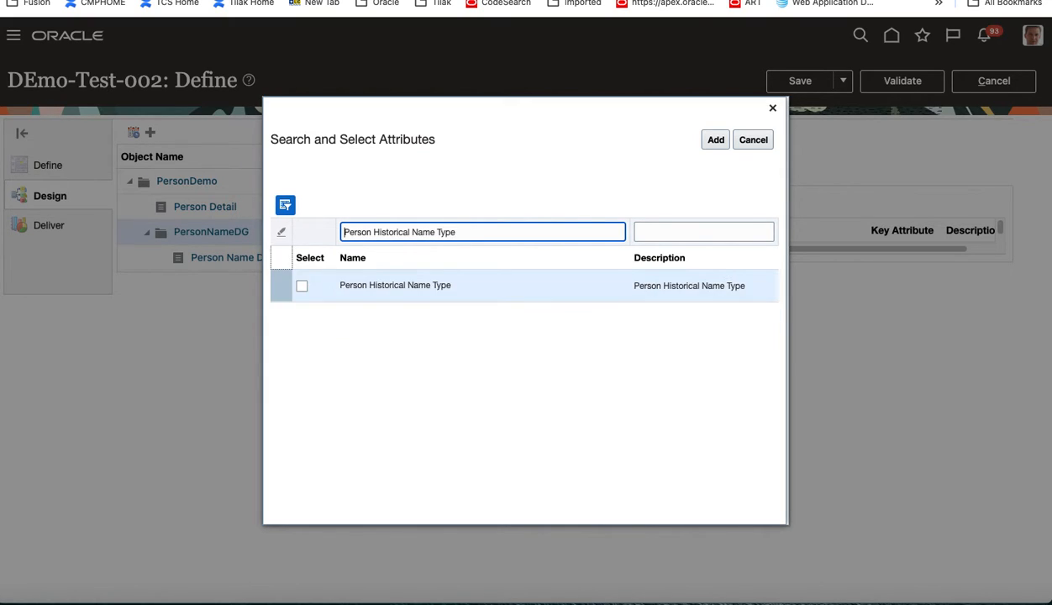
click(301, 287)
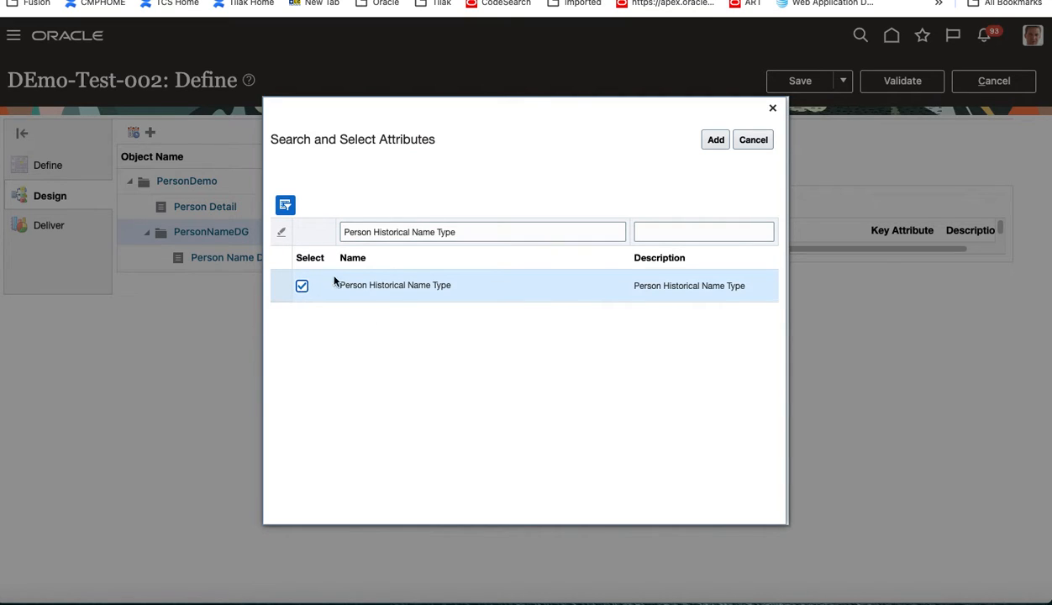
Filter the attributes by Person Historical Name%Name and select Person Historical Name First Name.
click(487, 234)
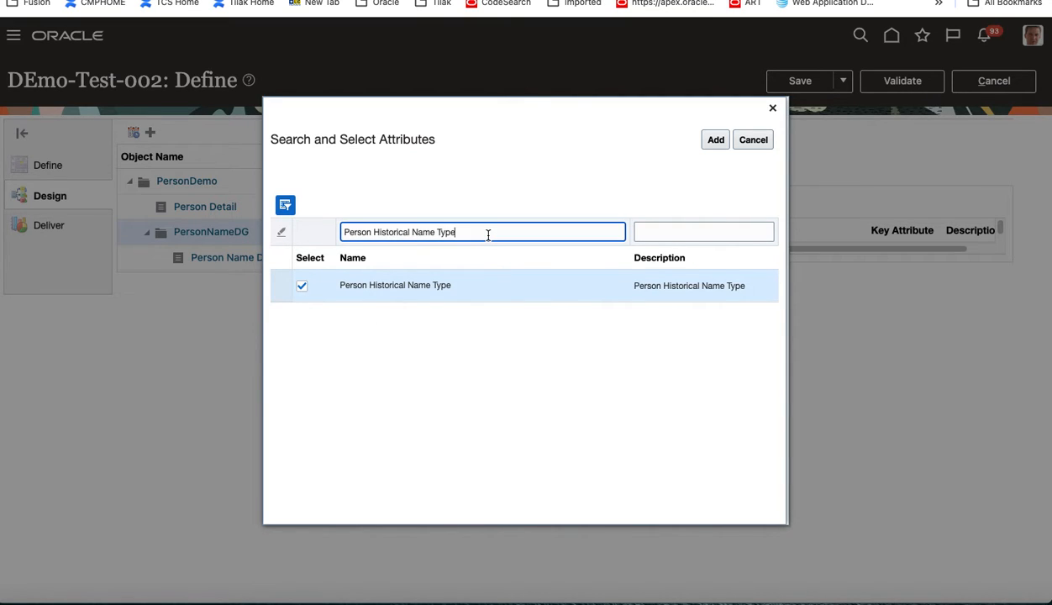
key(BackSpace)
key(BackSpace)
key(BackSpace)
text(%Name)
key(Return)
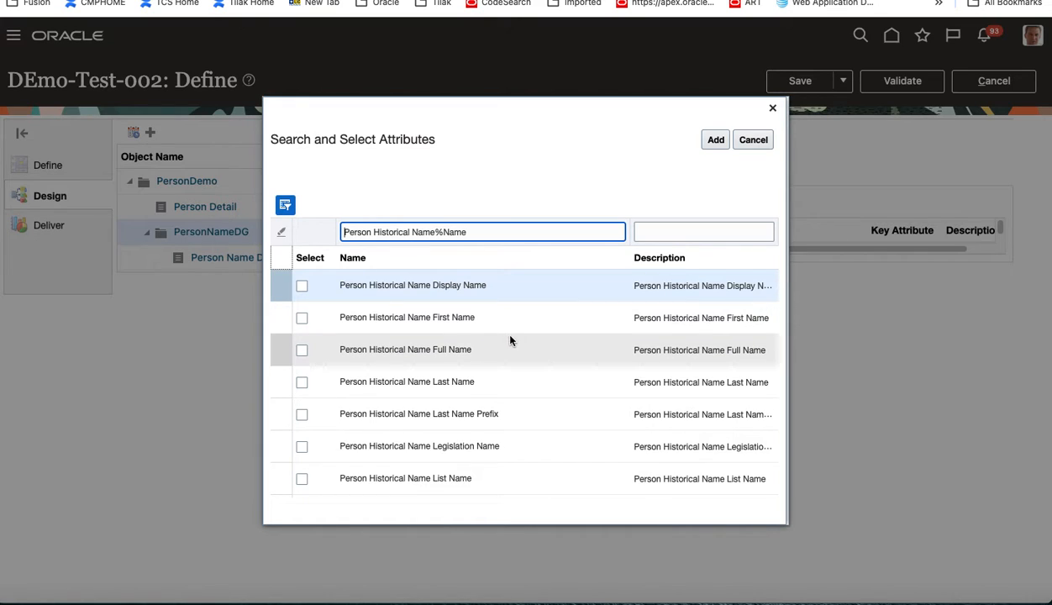
click(303, 319)
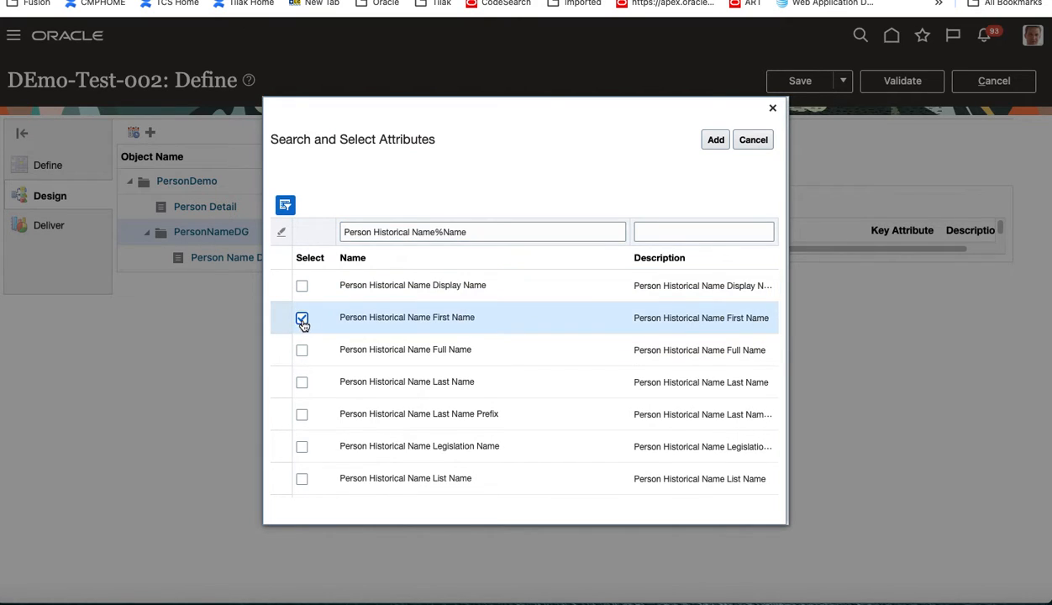
Select Person Historical Name Last Name and add all the chosen attributes to the Person Name Details record.
click(302, 384)
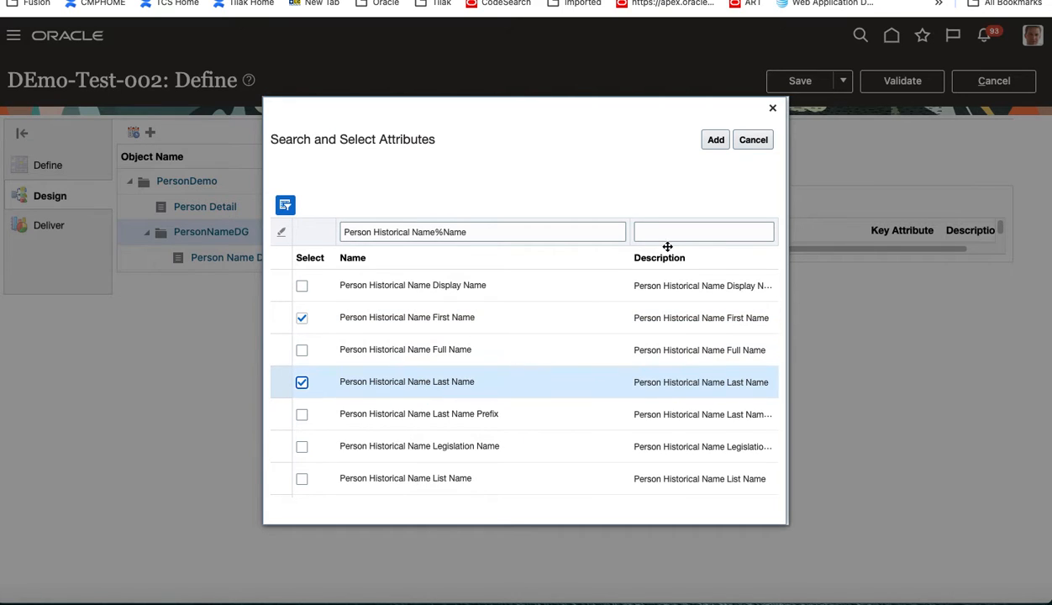
click(716, 140)
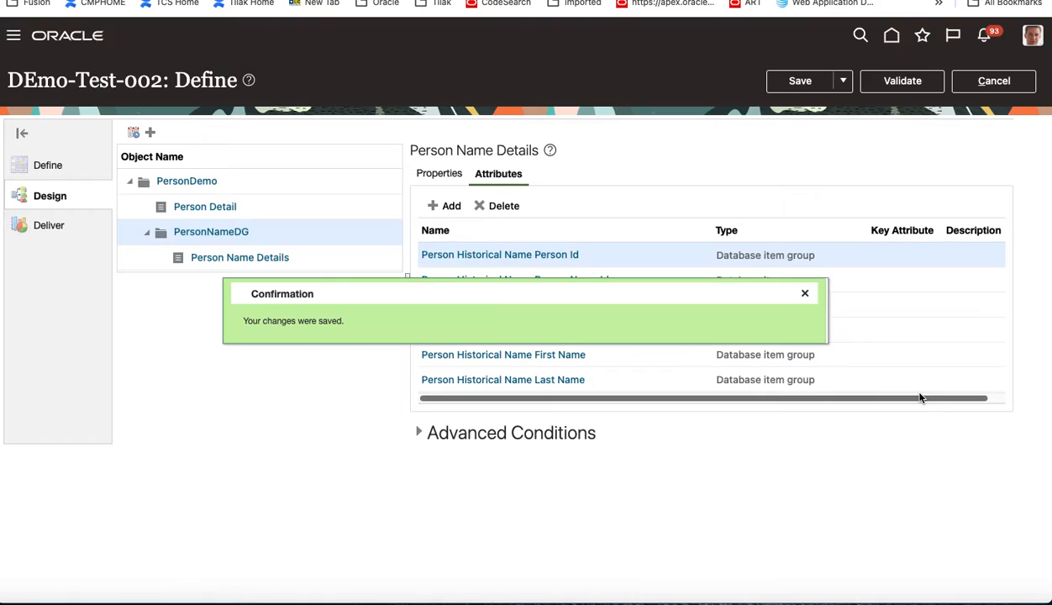
click(806, 294)
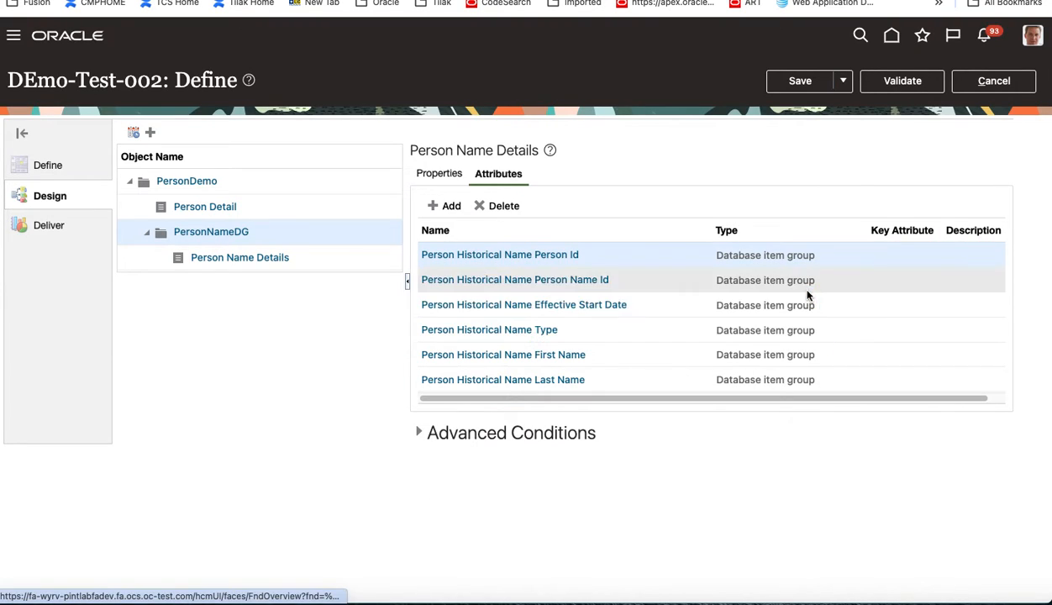
Mark the Person Historical Name Person Id and Person Historical Name Person Name Id attributes as hidden.
click(571, 256)
click(899, 232)
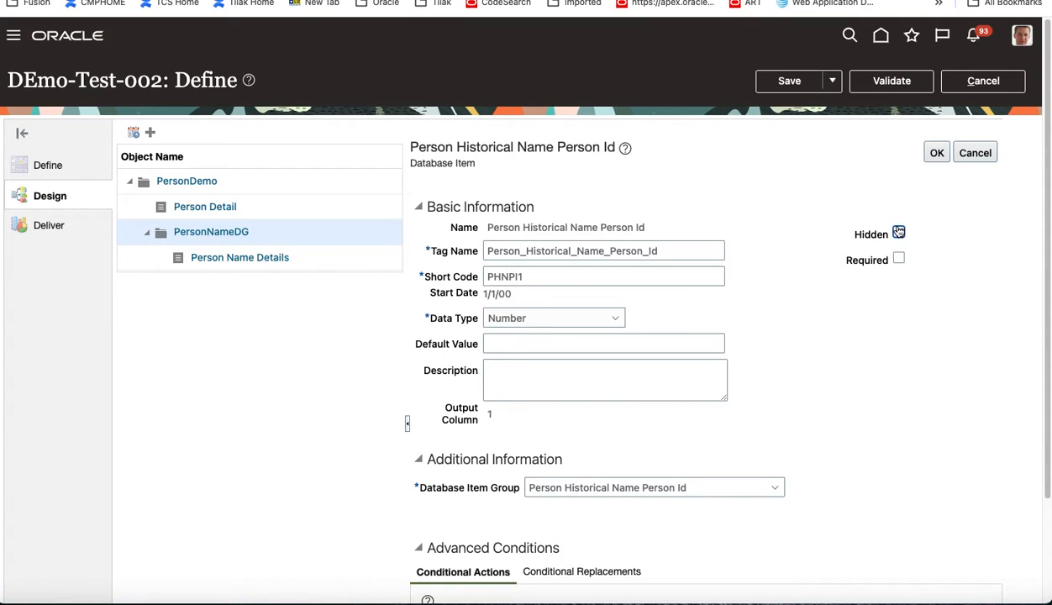
click(939, 153)
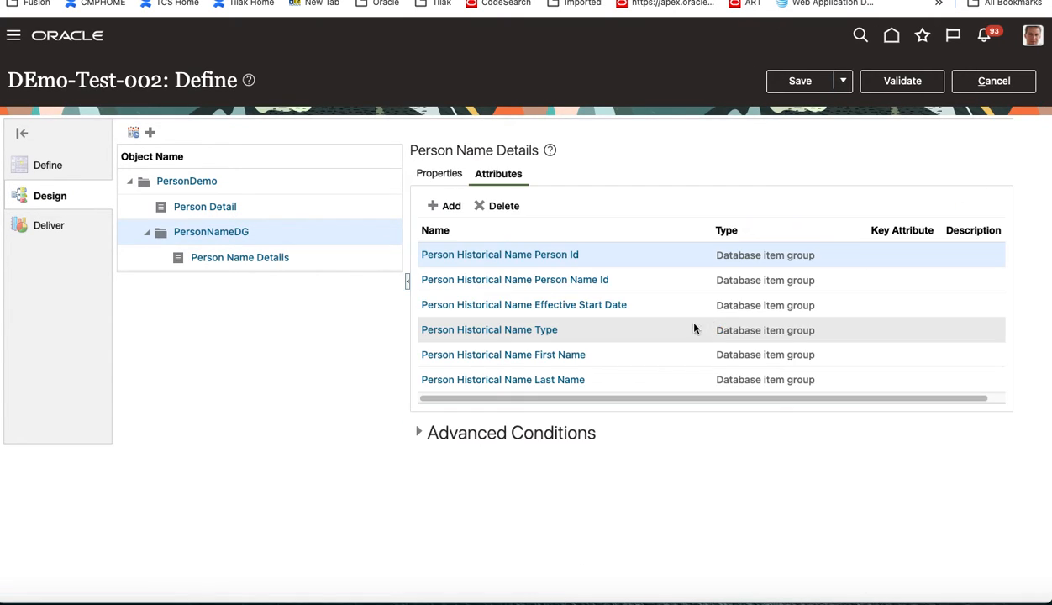
click(555, 282)
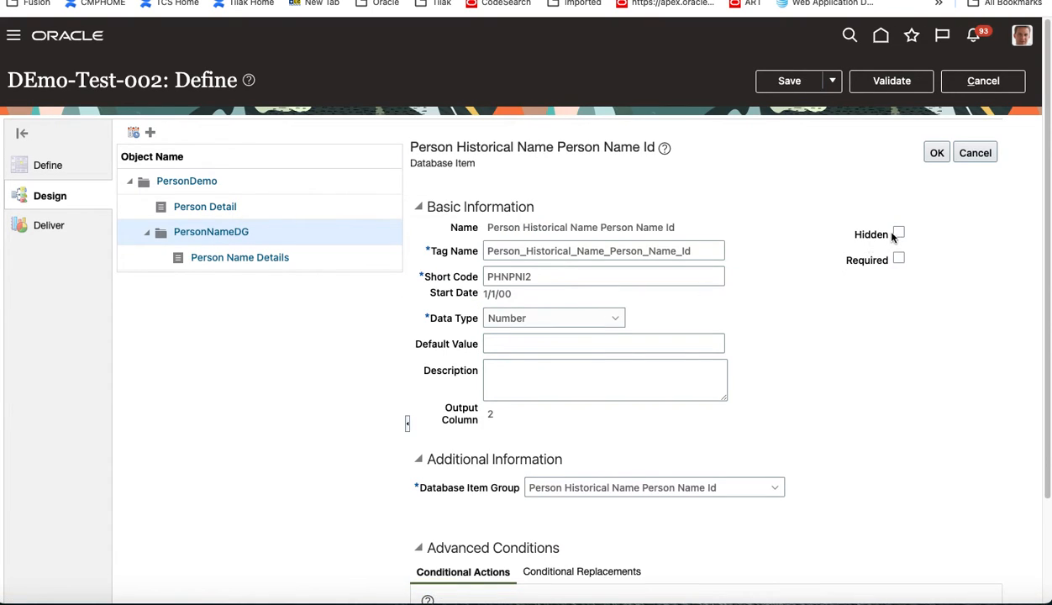
click(898, 233)
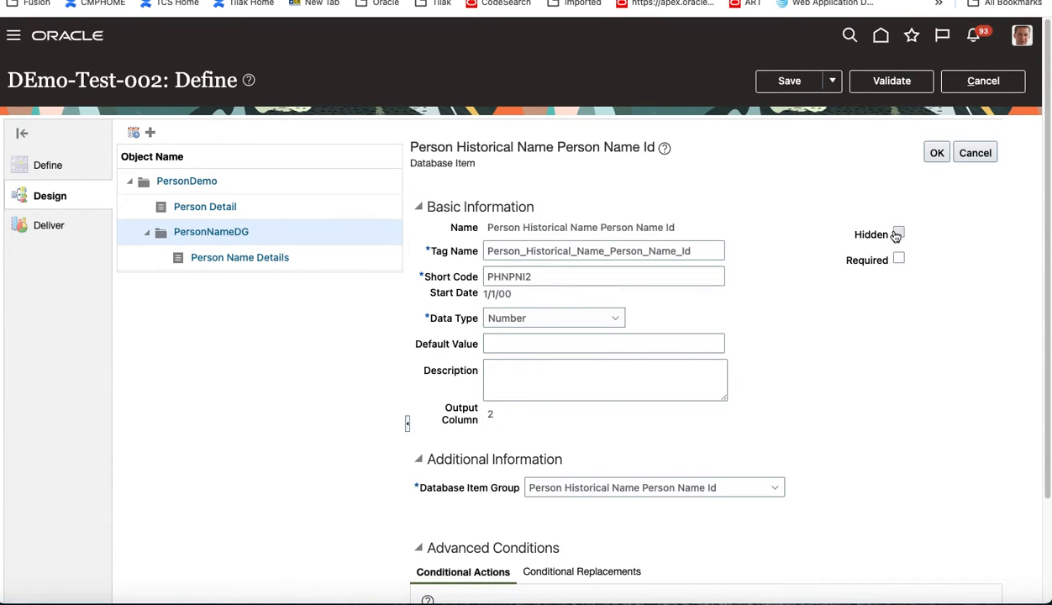
click(935, 153)
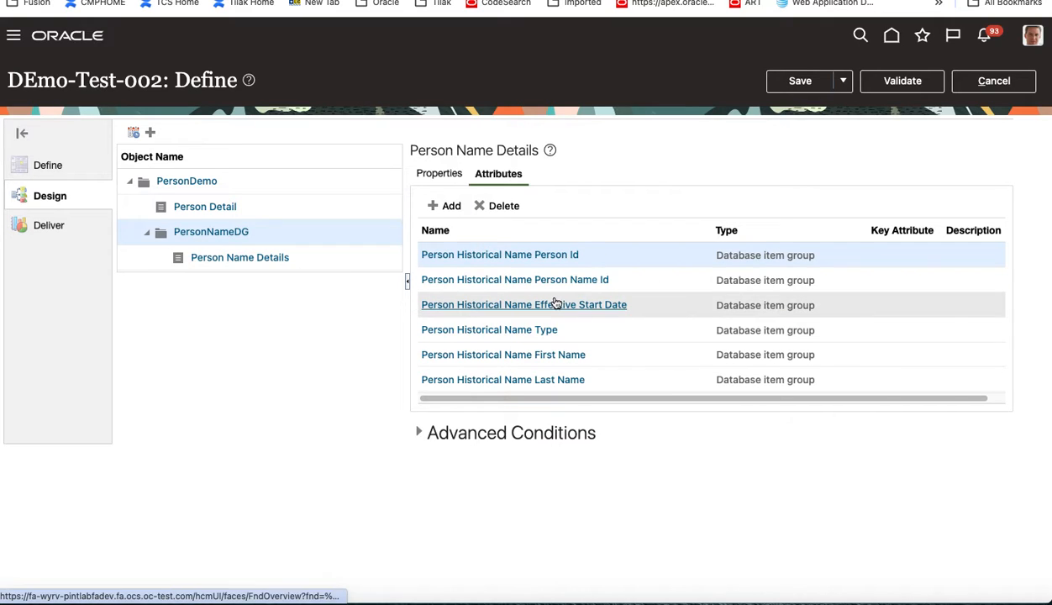
Recheck the settings of the Person Historical Name Person Id attribute and save the extract.
click(533, 257)
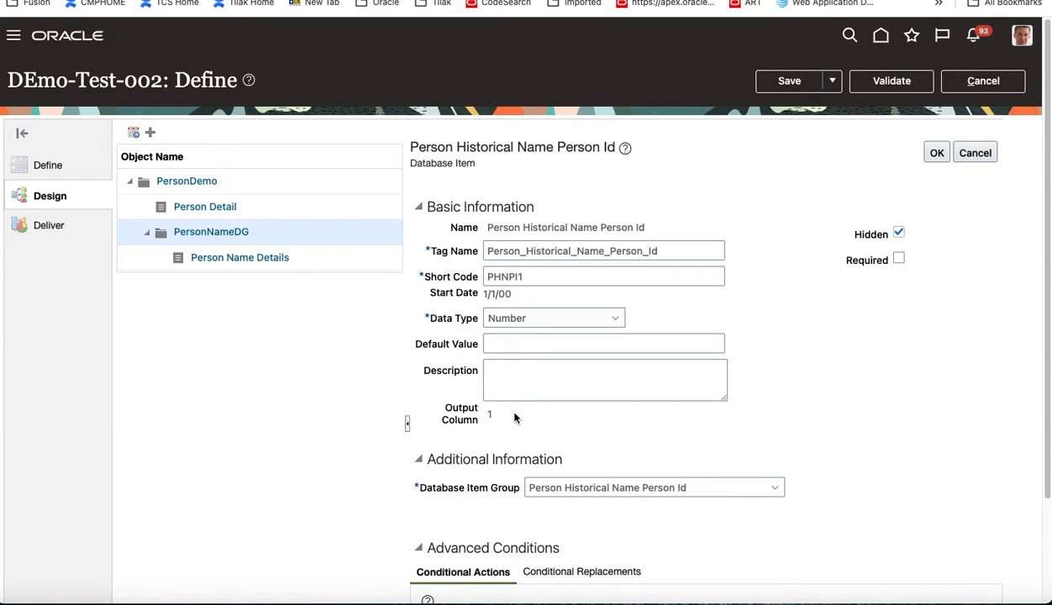
click(936, 155)
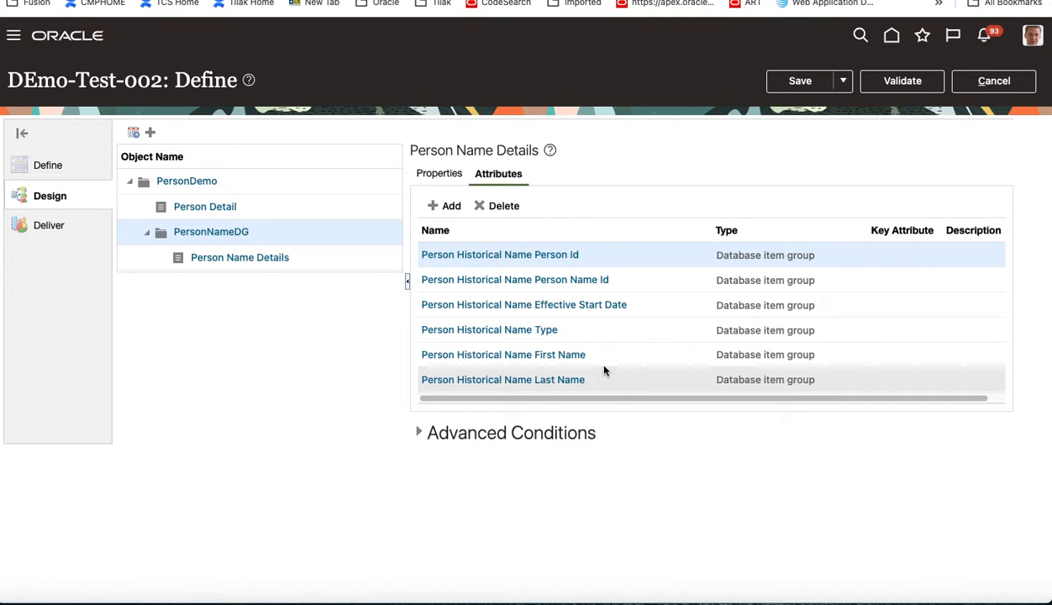
click(799, 81)
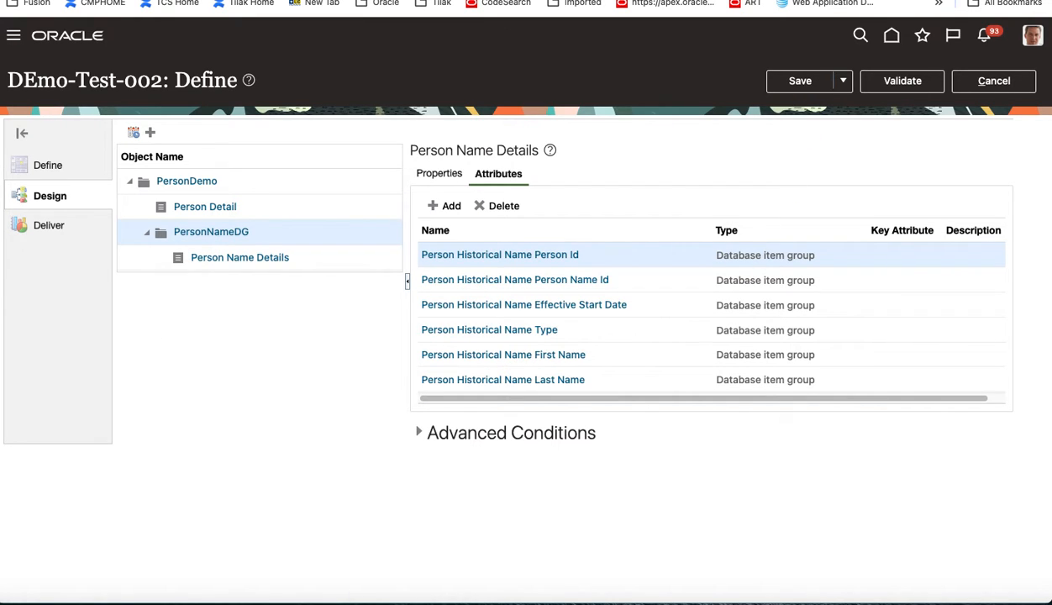
Switch to the EXtract-DEMO notes in VS Code and check the user entity and attributes planned for e-mail addresses.
key(super+Tab)
drag(849, 72, 899, 60)
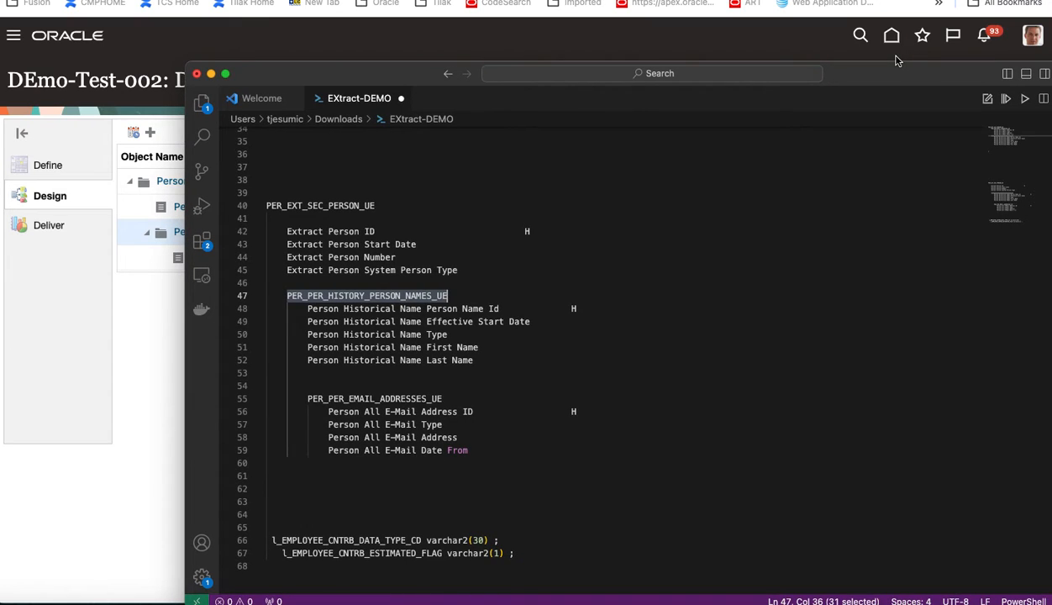
drag(893, 61, 0, 88)
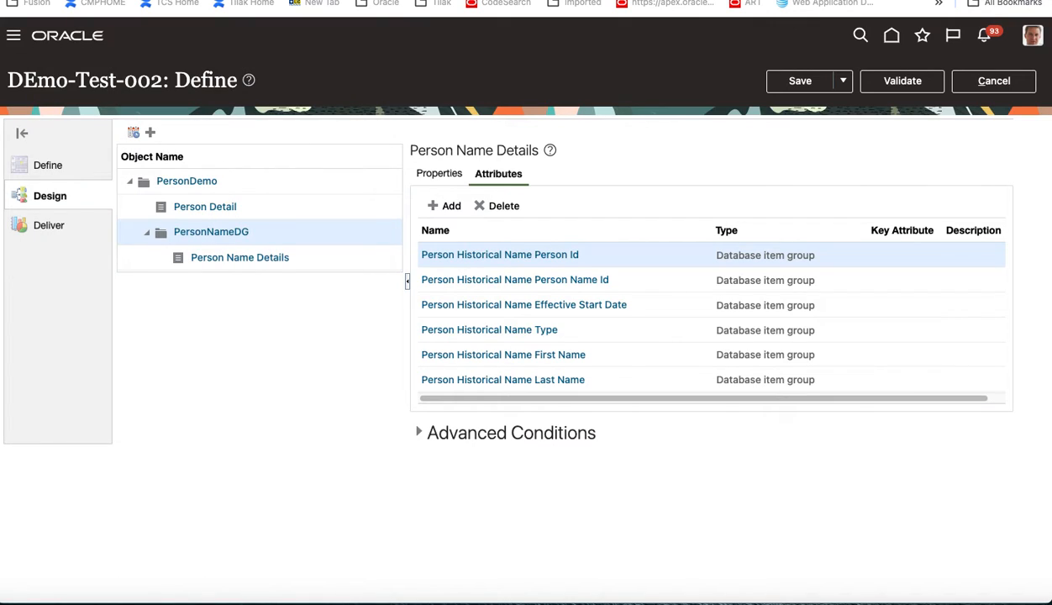
Add a child data group named PersonAddressDG under PersonNameDG, with the same text as its tag name.
right_click(279, 236)
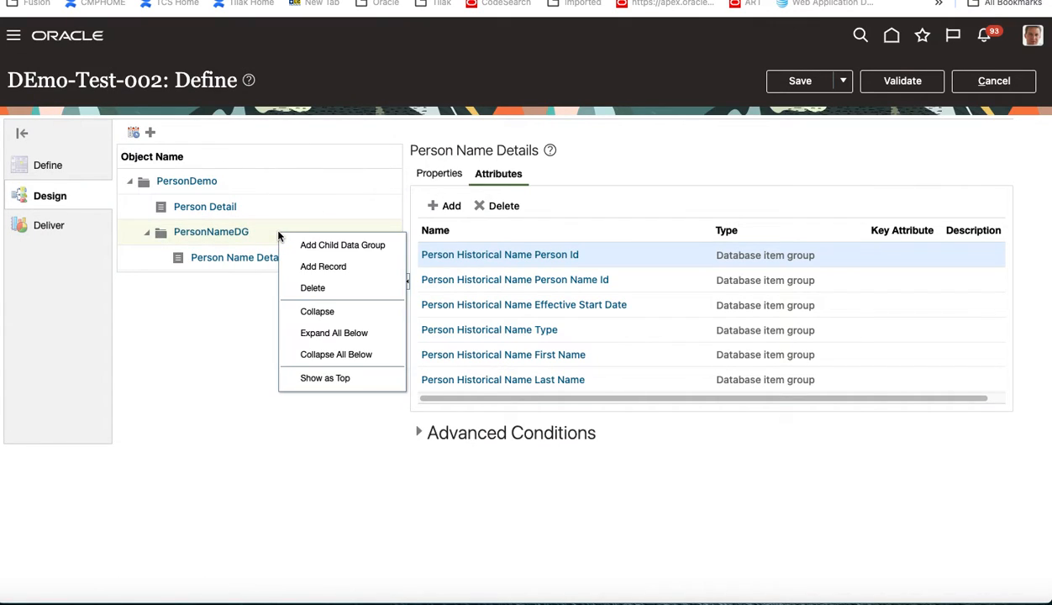
click(338, 247)
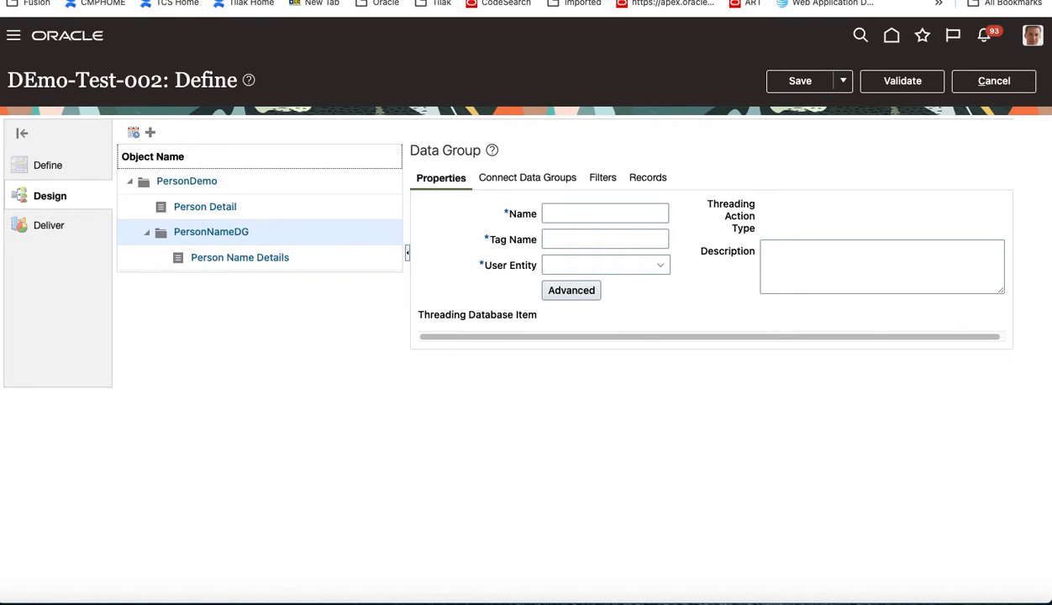
click(580, 213)
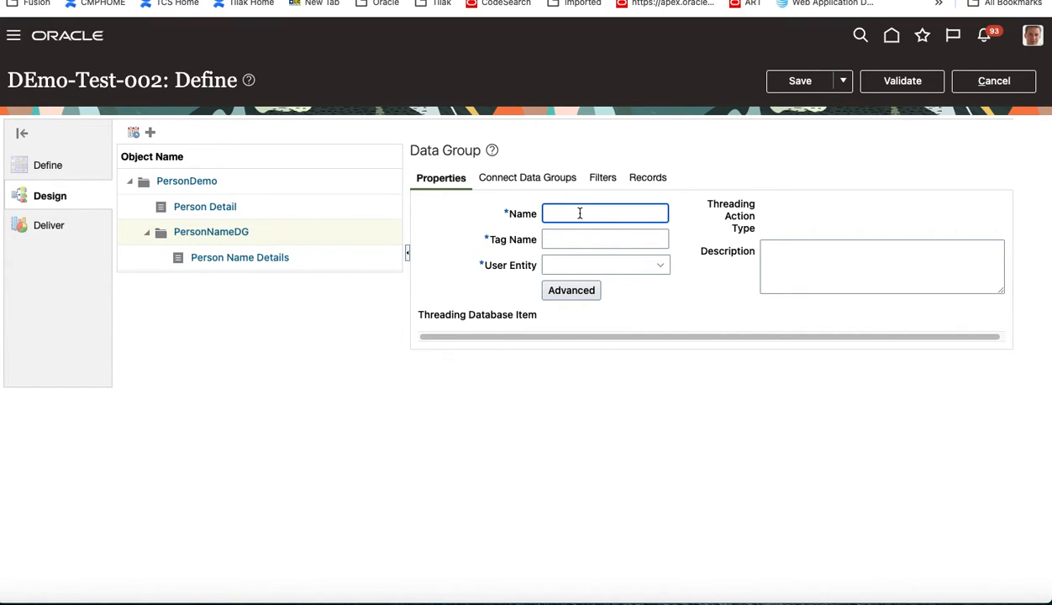
text(PersonAddressDG)
click(627, 238)
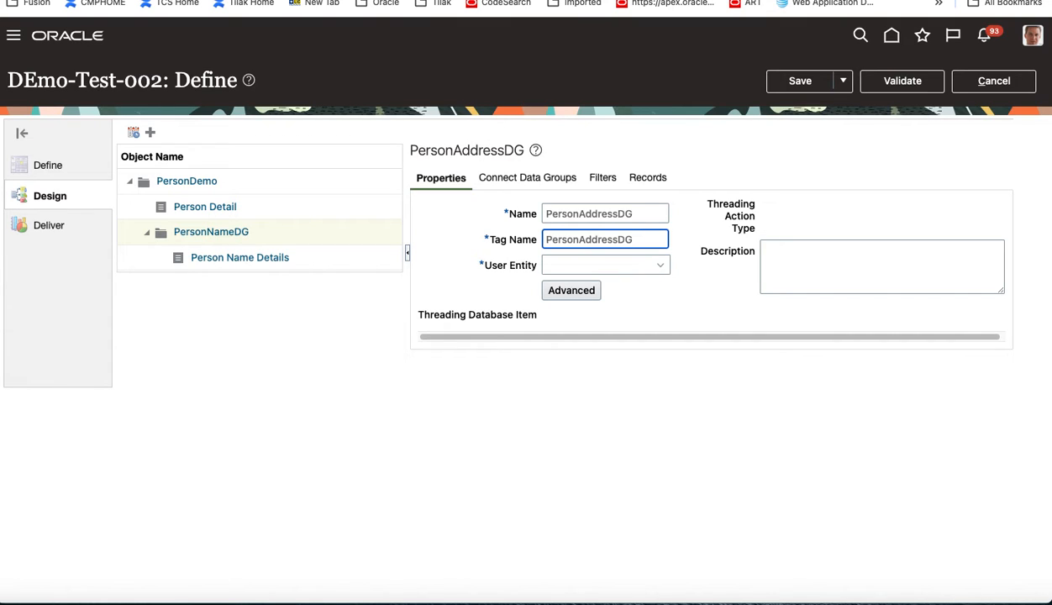
Set the user entity of PersonAddressDG to PER_PER_EMAIL_ADDRESSES_UE and save the data group.
click(661, 265)
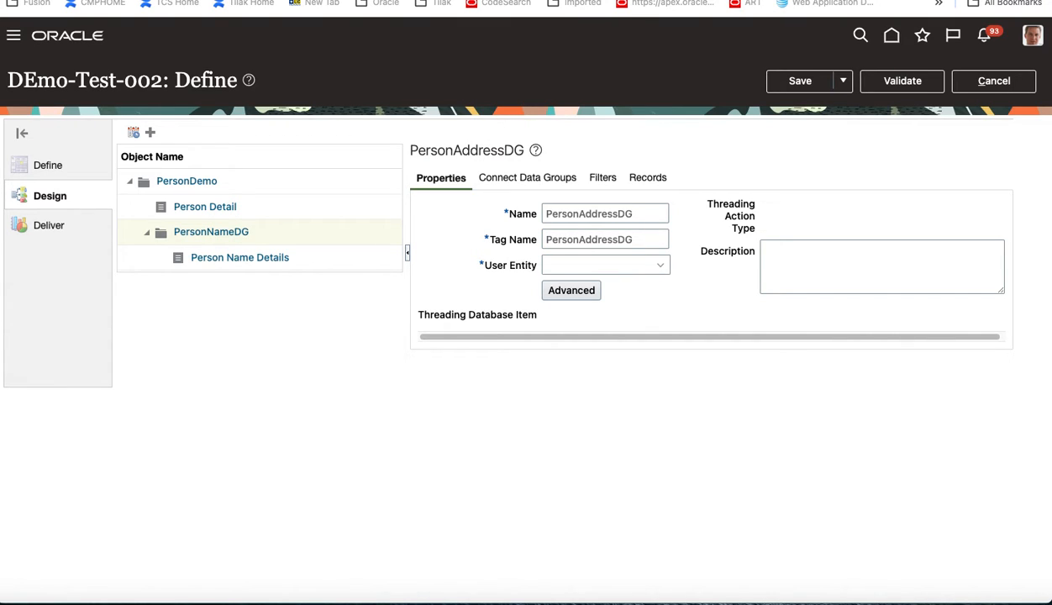
click(590, 265)
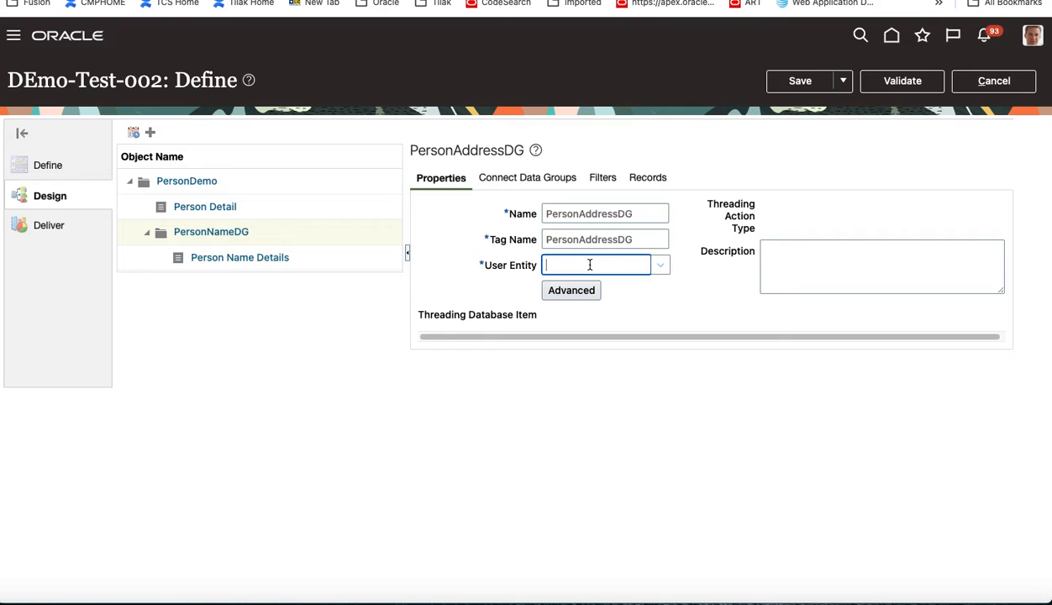
text(PER_PER_EMAIL_ADDRESSES_US)
key(Tab)
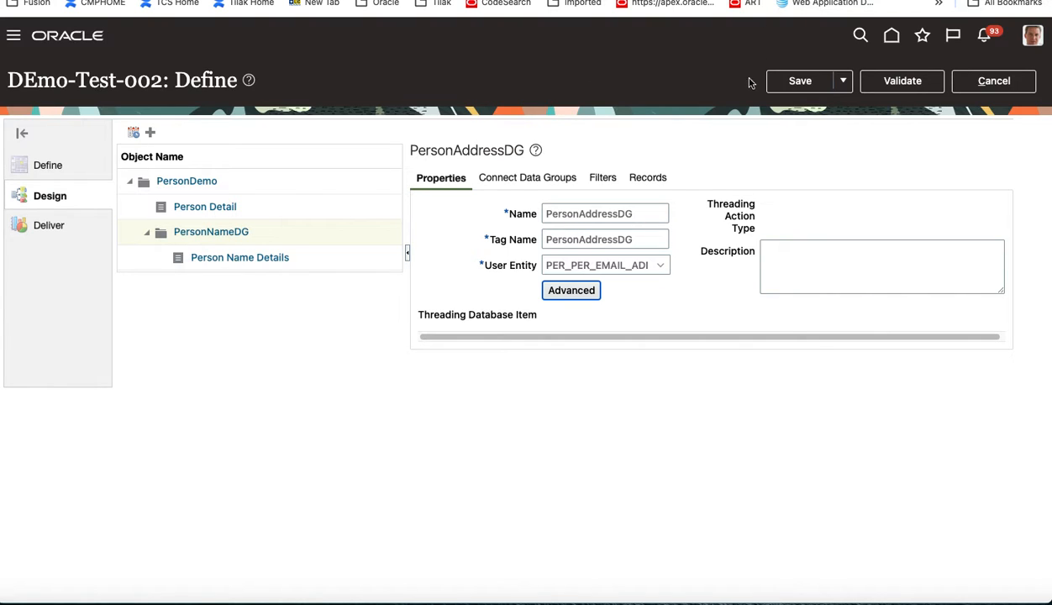
click(779, 84)
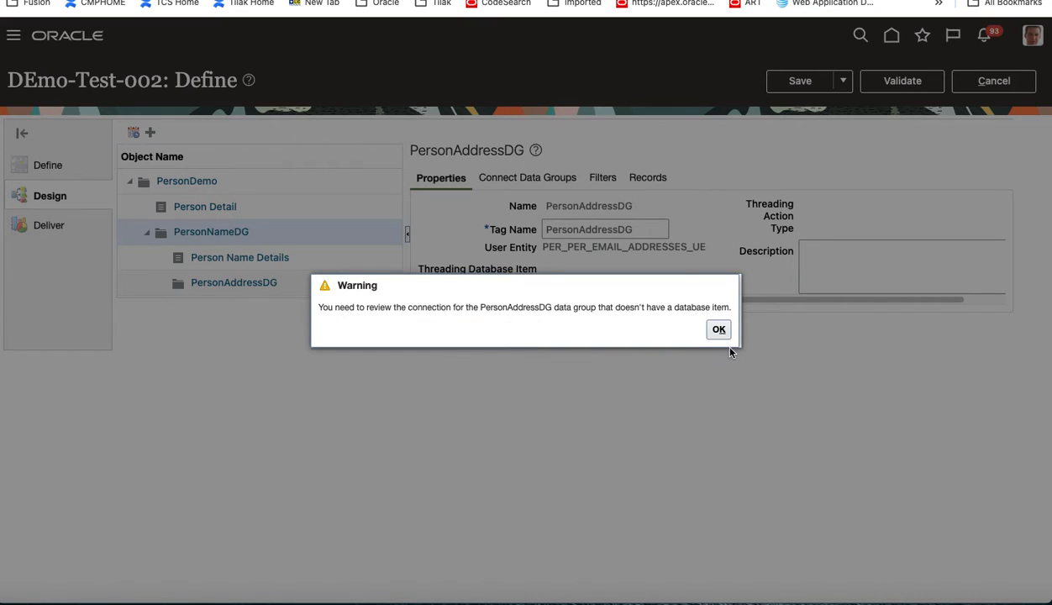
click(715, 329)
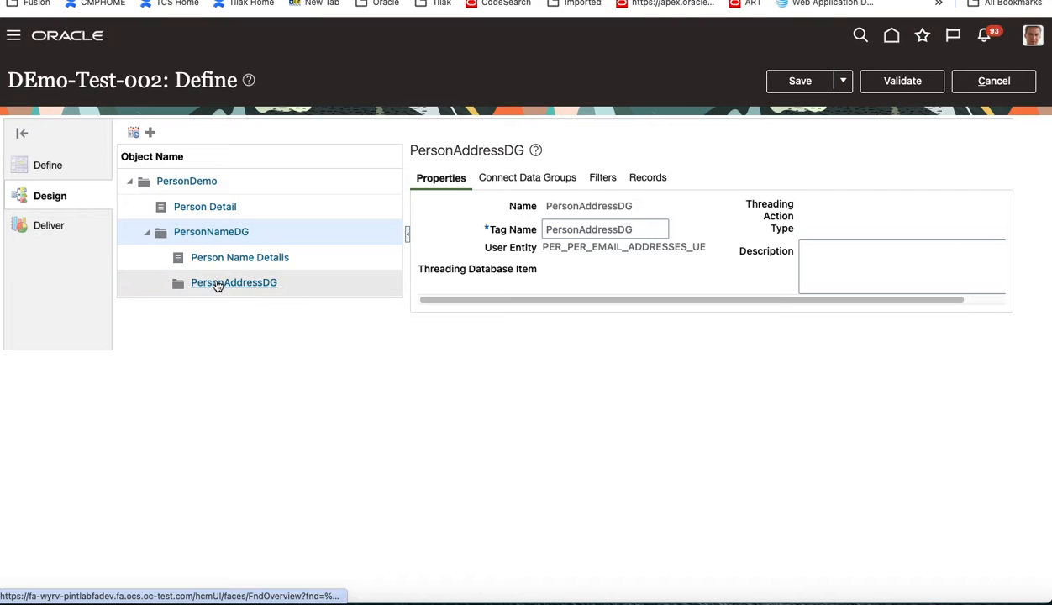
Open the data group connection of PersonAddressDG and search the parent database item groups for Peson Hist%Person%.
click(532, 182)
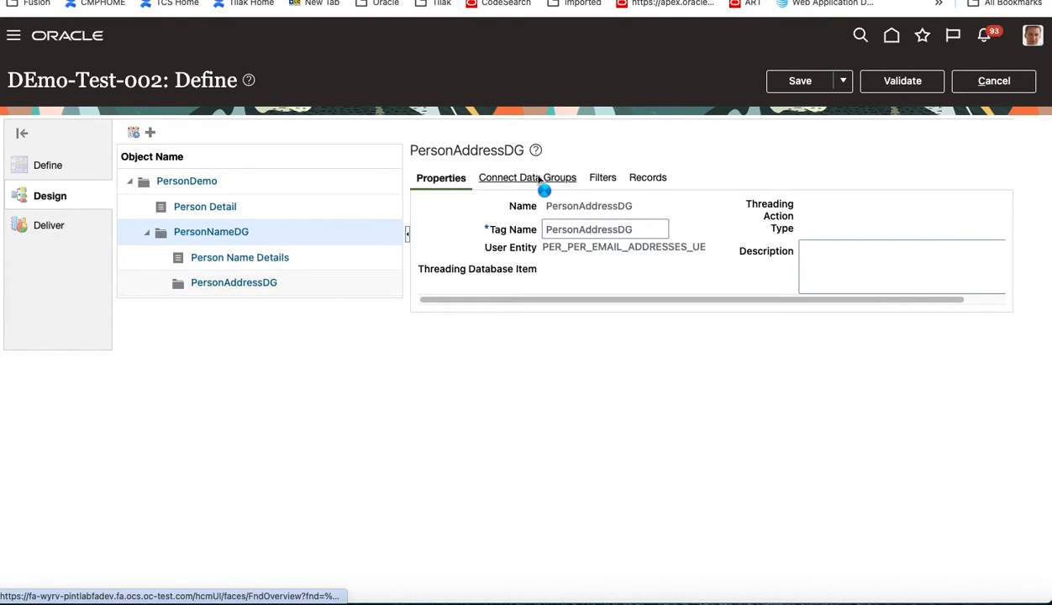
click(604, 265)
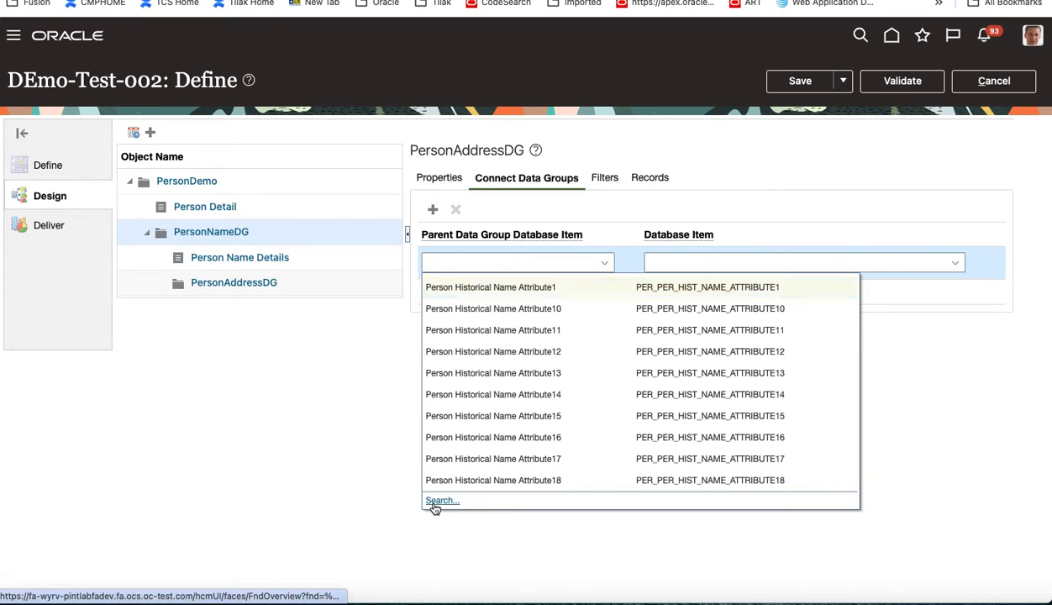
click(436, 504)
click(510, 287)
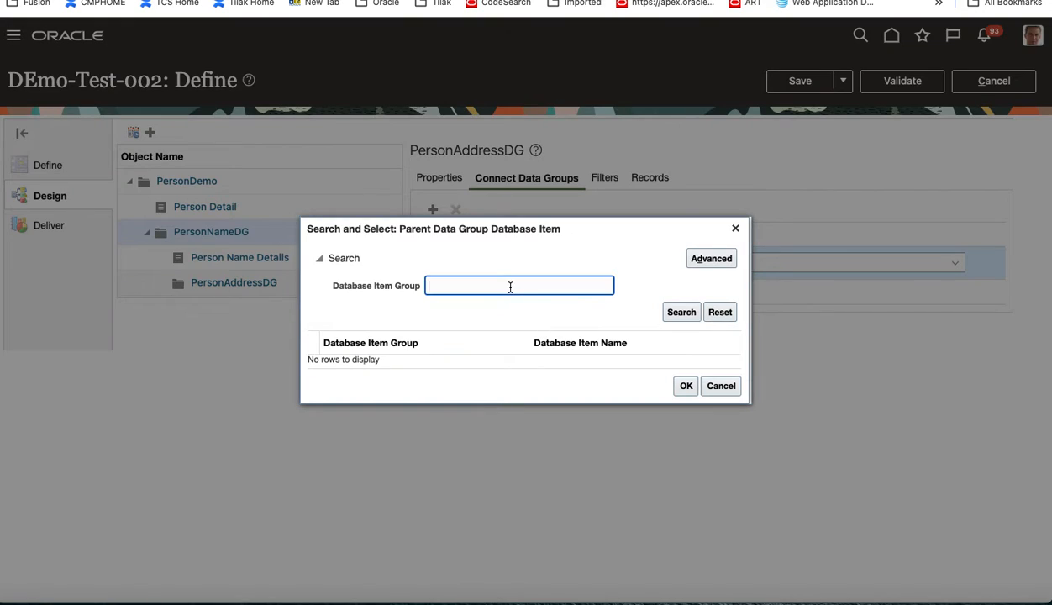
text(Peson Hist%Person%ID)
key(BackSpace)
key(BackSpace)
click(680, 313)
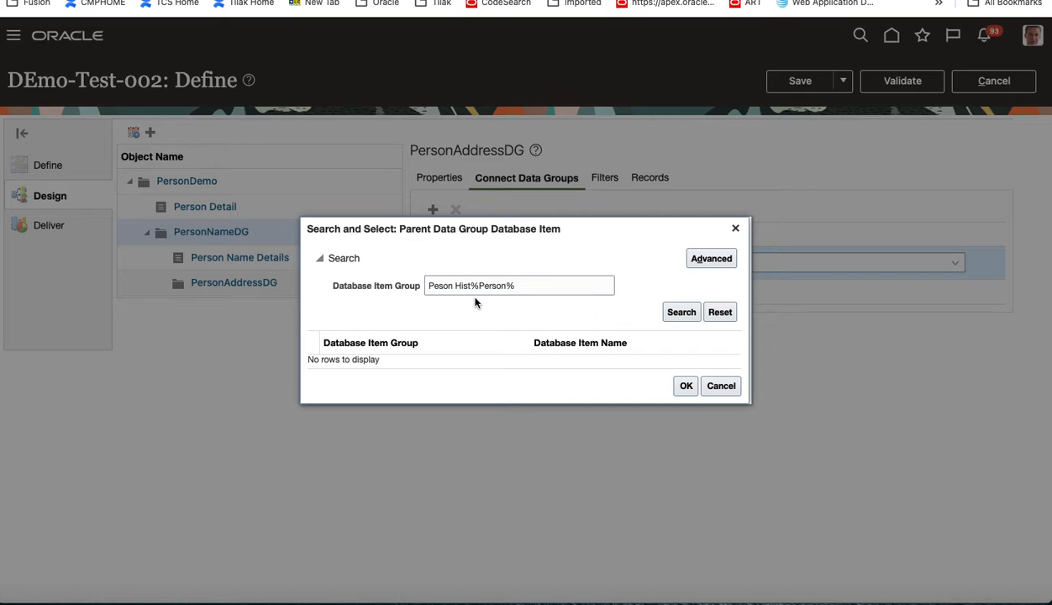
Correct the search to Person Hist%Person% and choose Person Historical Name Person Id as the parent data group database item.
click(530, 287)
text(====)
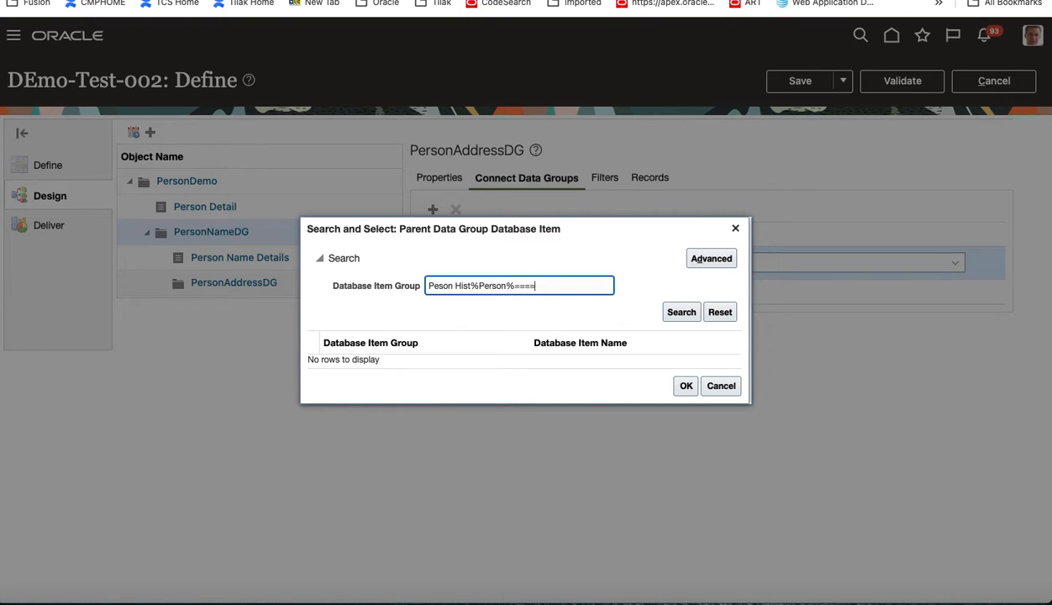
key(BackSpace)
key(BackSpace)
key(BackSpace)
text(%)
key(Left)
text(r)
key(Return)
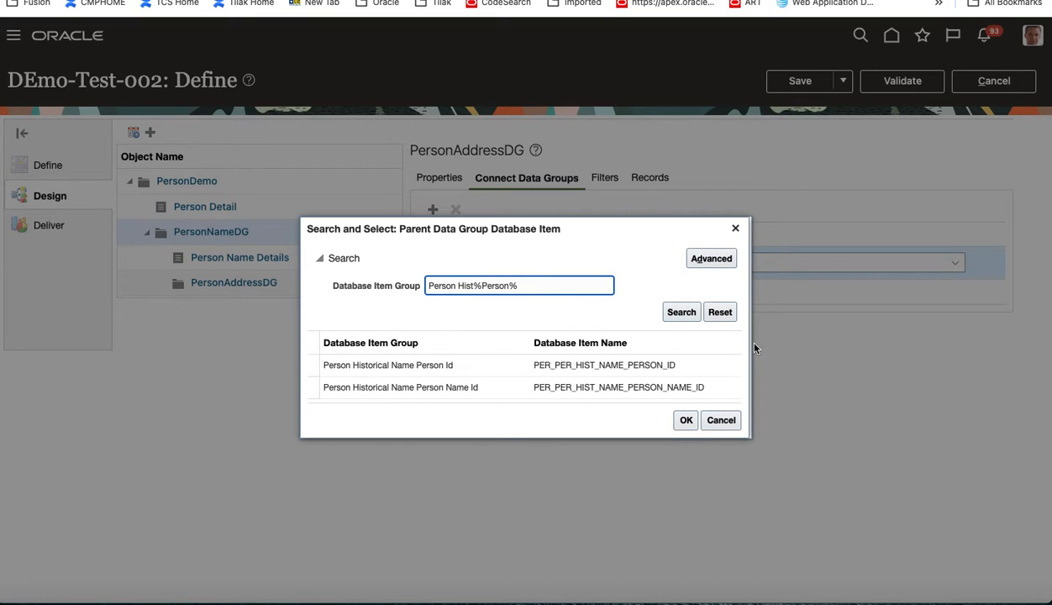
click(448, 366)
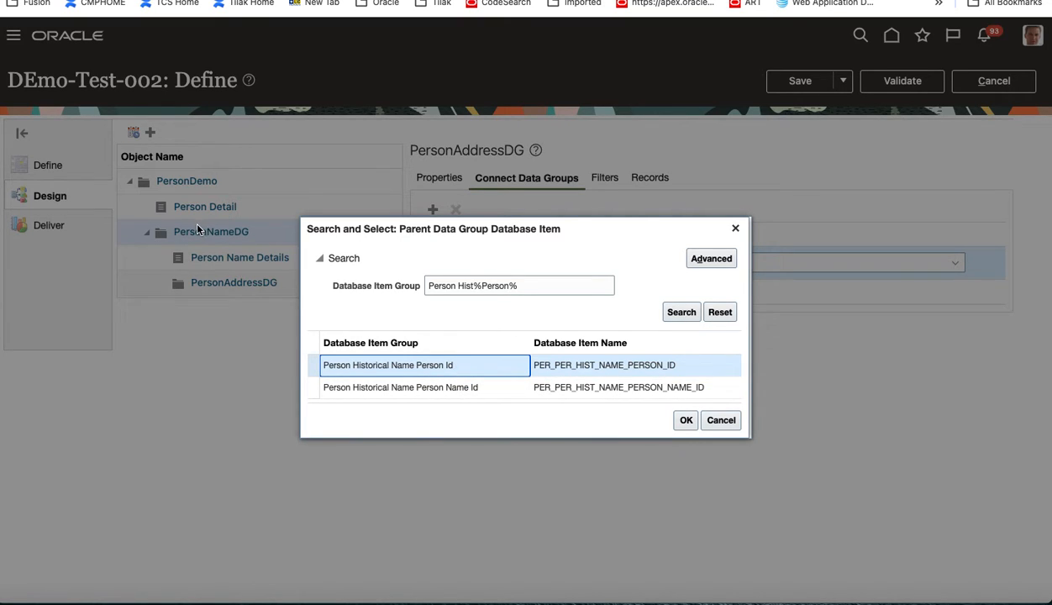
click(684, 423)
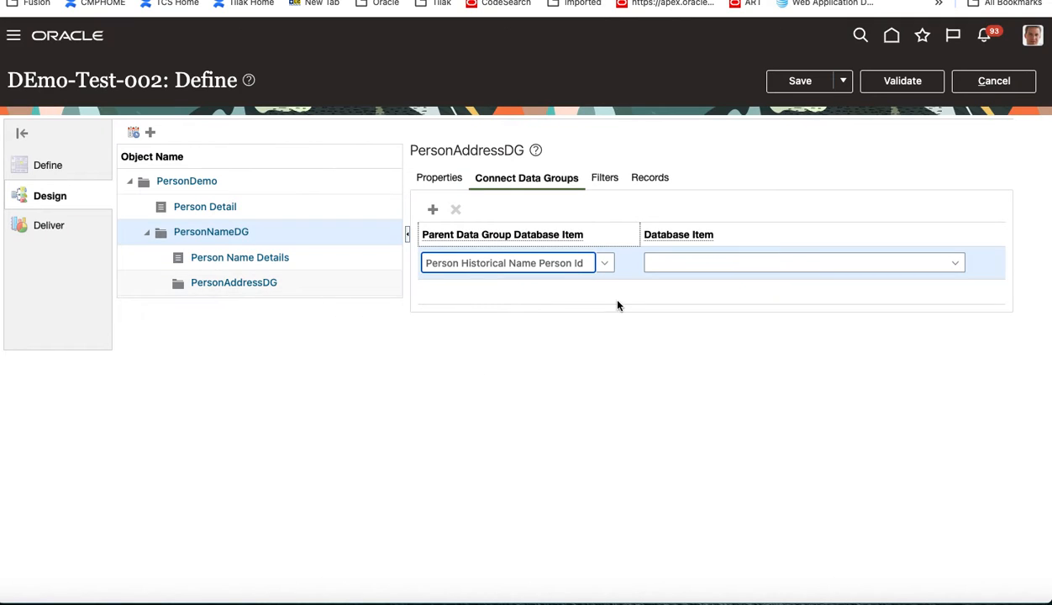
Choose Person All E-Mail Person All ID as the connected database item of PersonAddressDG and save the connection.
click(759, 262)
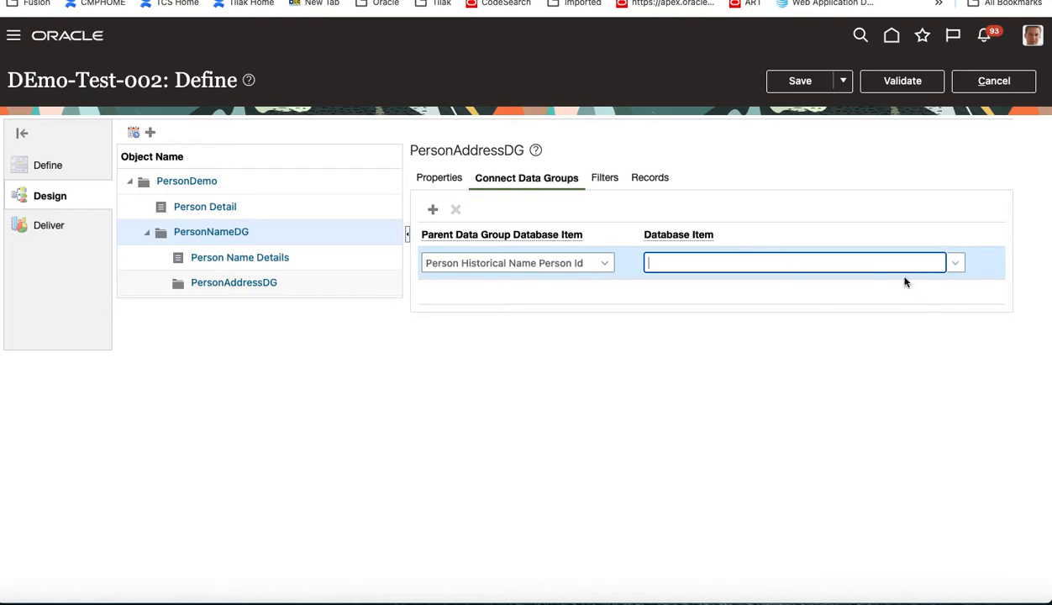
click(950, 265)
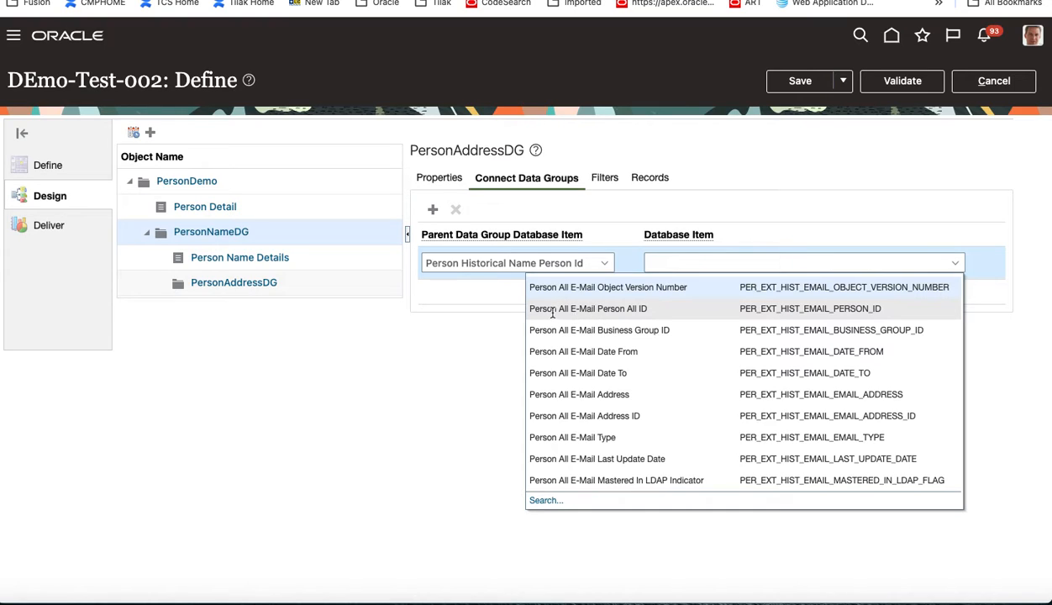
click(602, 316)
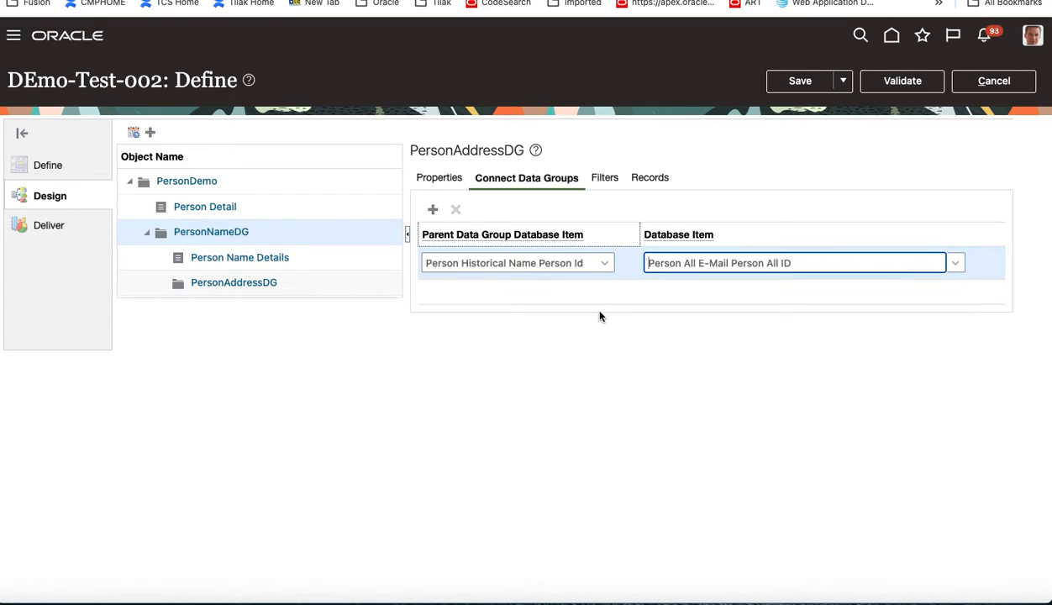
click(807, 87)
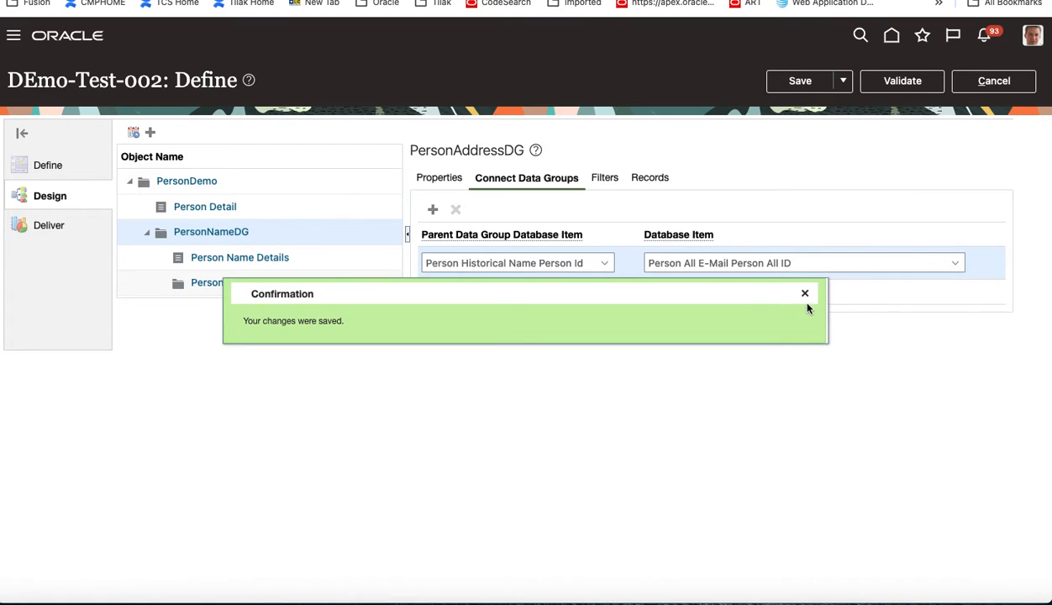
click(804, 293)
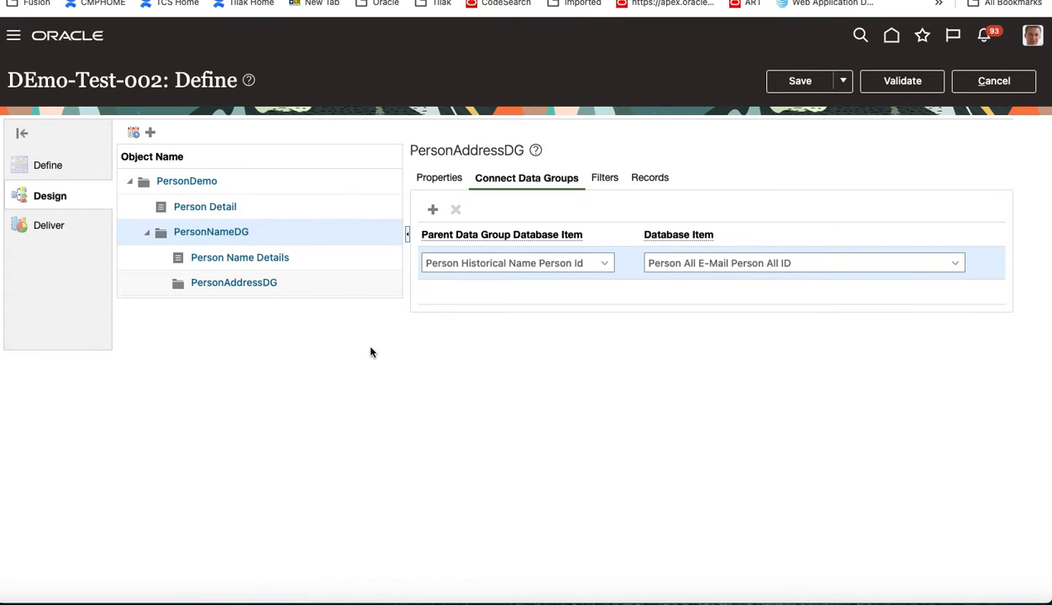
Open the records of PersonAddressDG and add a new record under that data group.
click(286, 284)
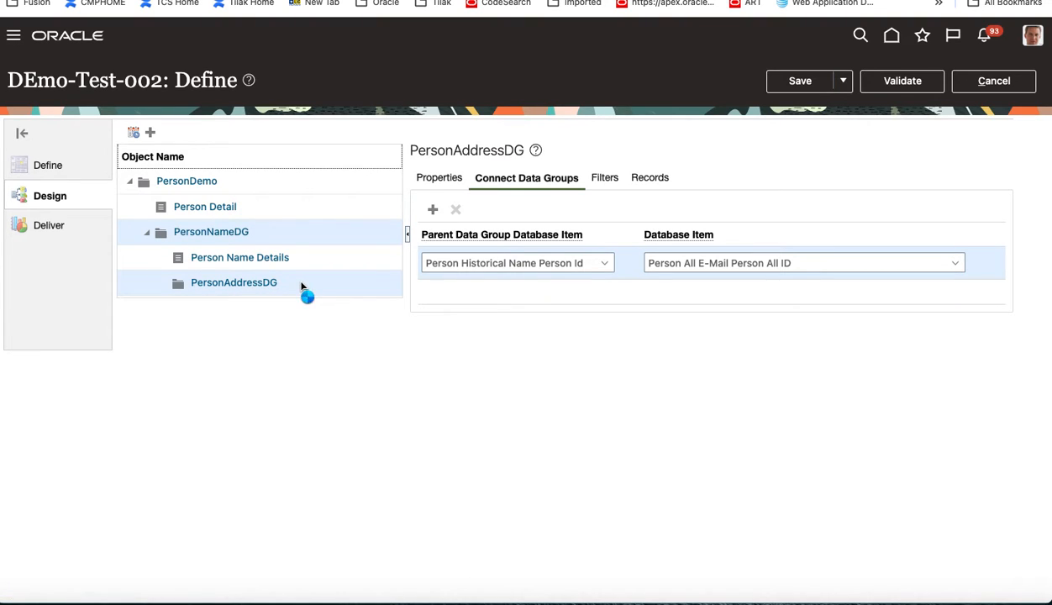
right_click(301, 286)
click(645, 187)
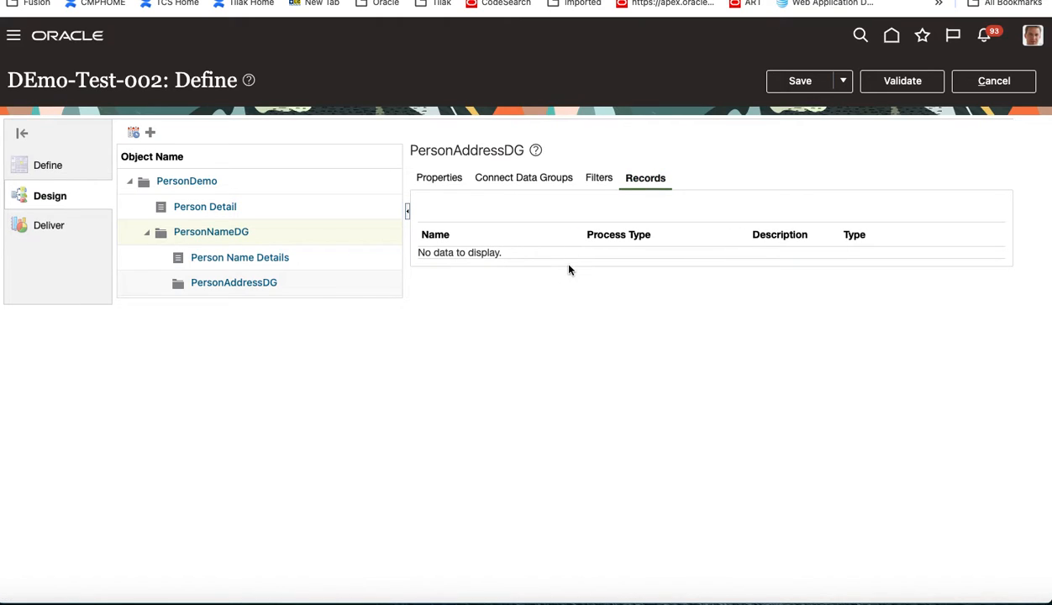
right_click(315, 285)
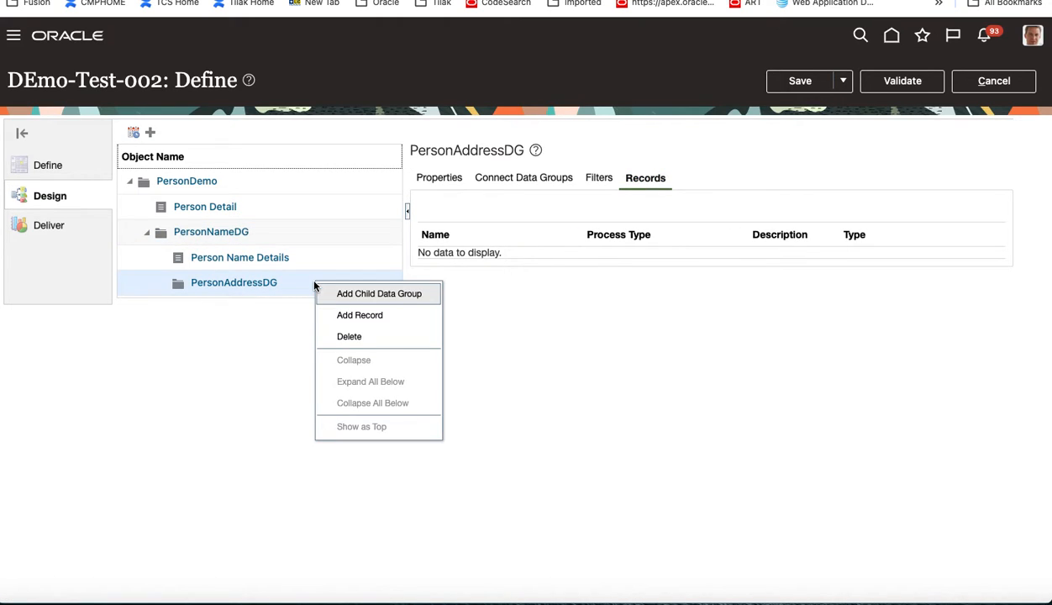
click(364, 316)
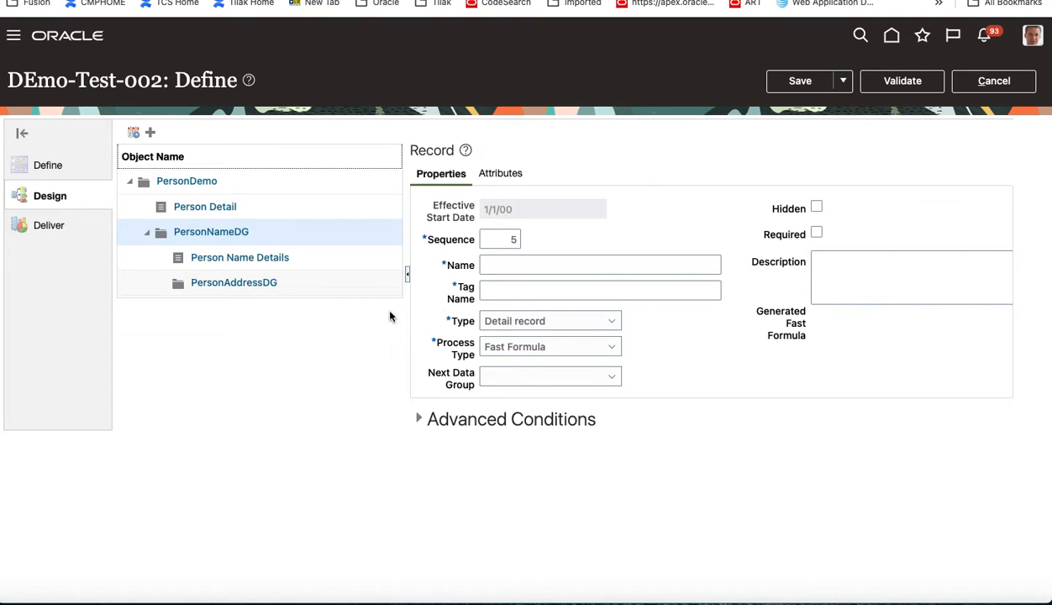
Name the record PersonAddressDetail with the same tag name, mark it as required and save it.
click(507, 268)
text(Pe)
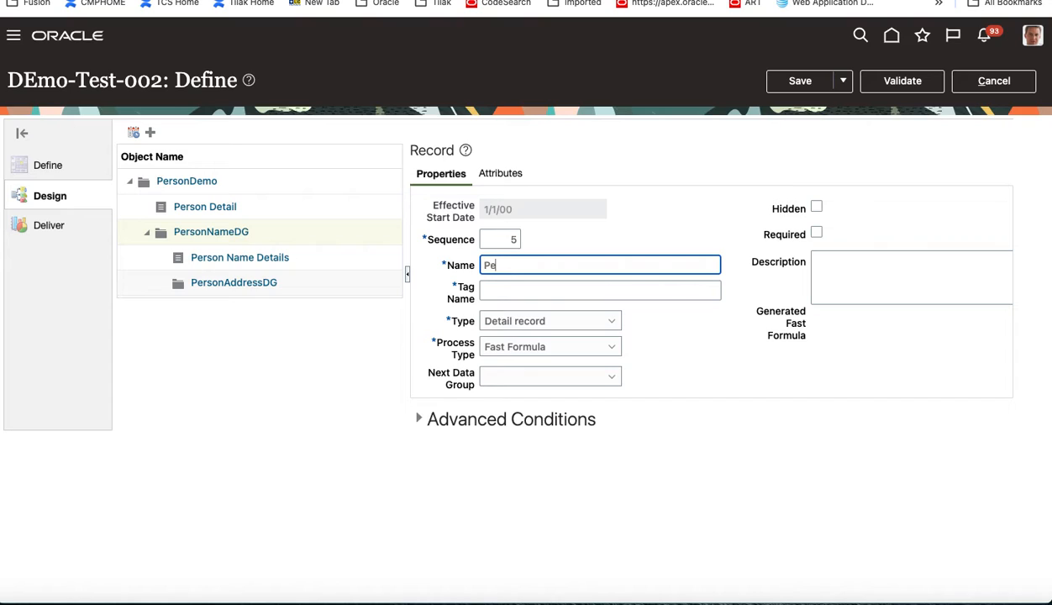
text(rsonAddressDetail)
key(Tab)
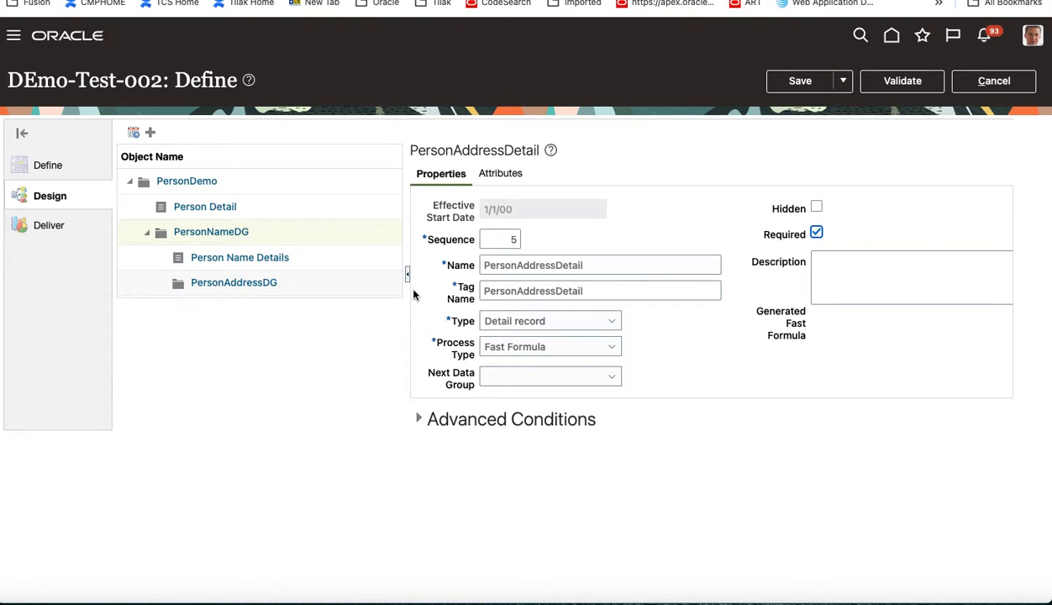
click(333, 294)
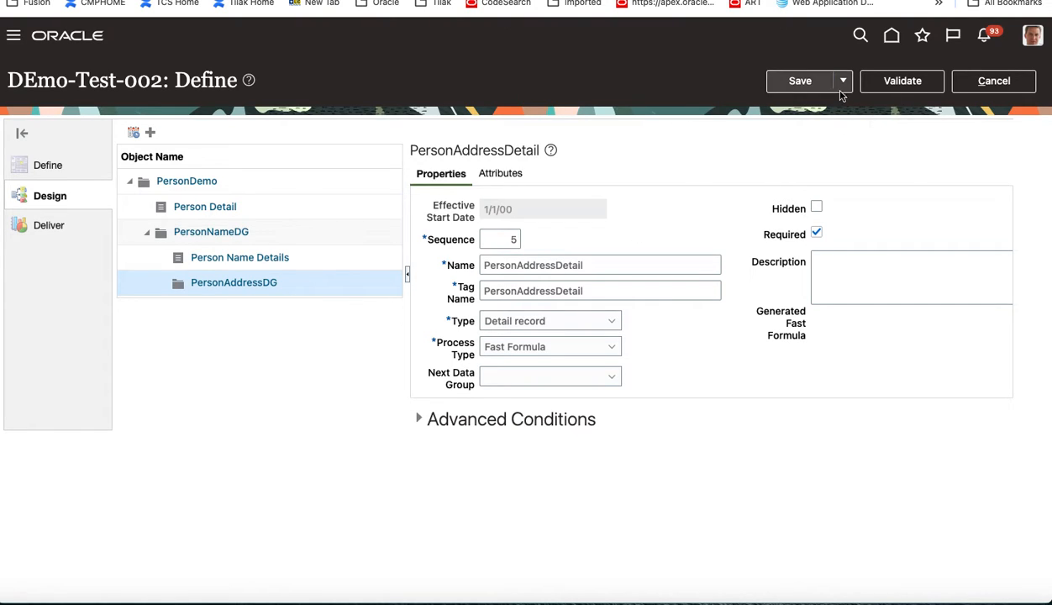
click(810, 84)
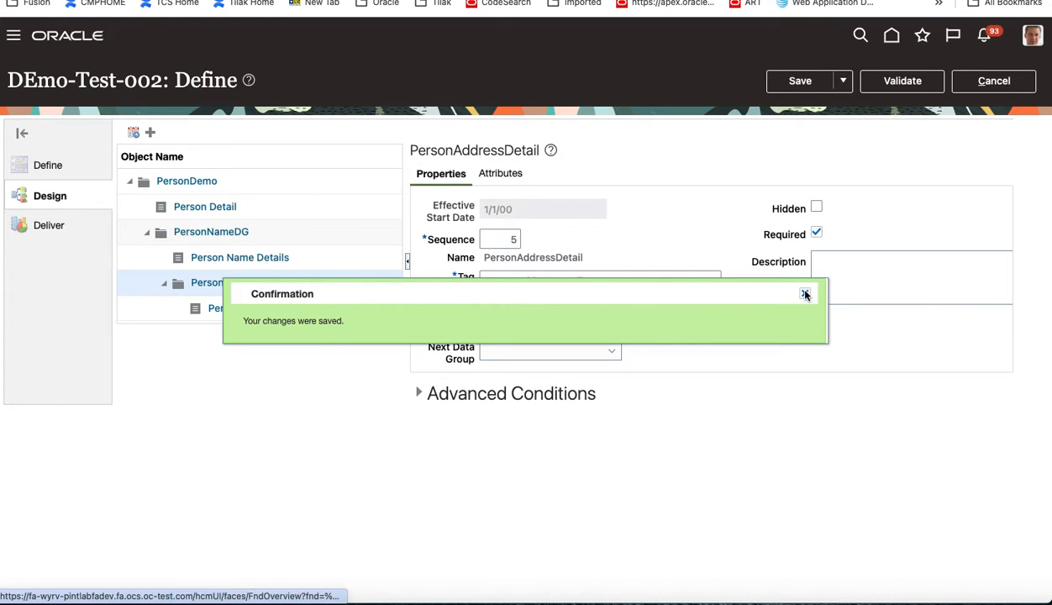
click(804, 294)
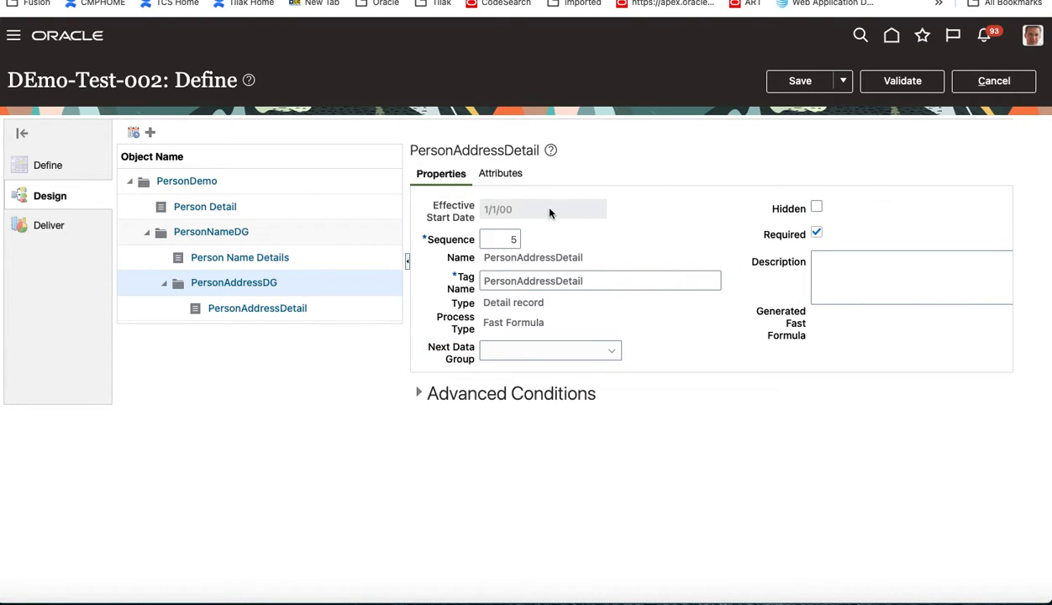
Start adding database item attributes to PersonAddressDetail and search for Person All E-Mail.
click(520, 180)
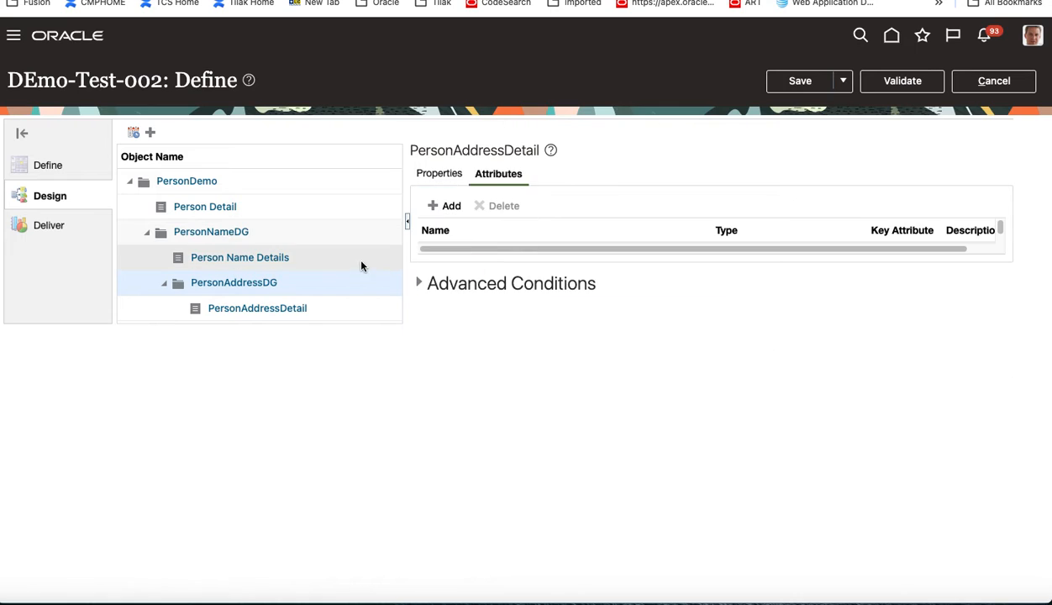
drag(2, 84, 823, 86)
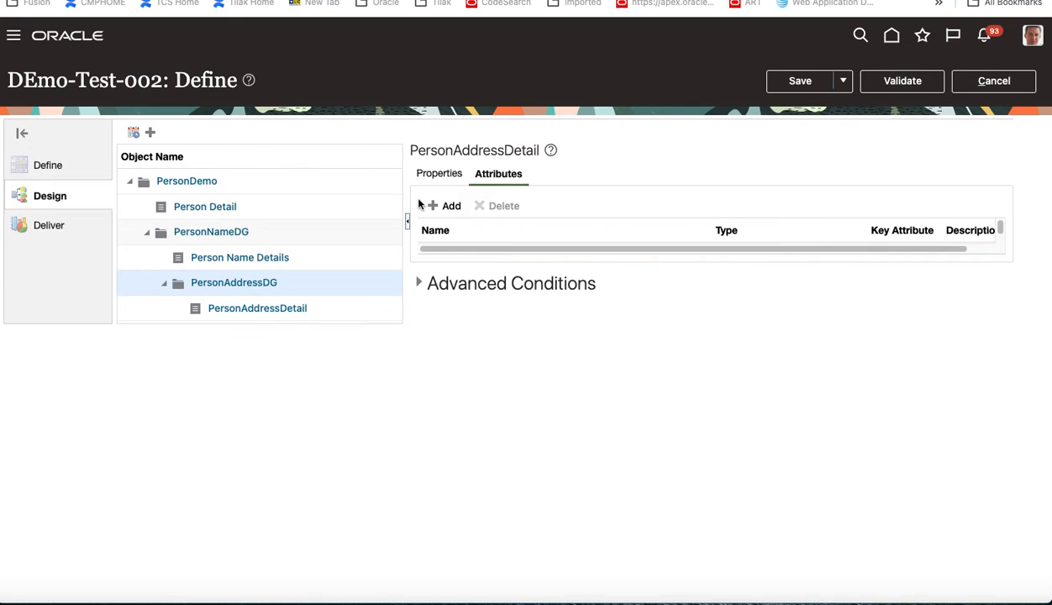
click(454, 208)
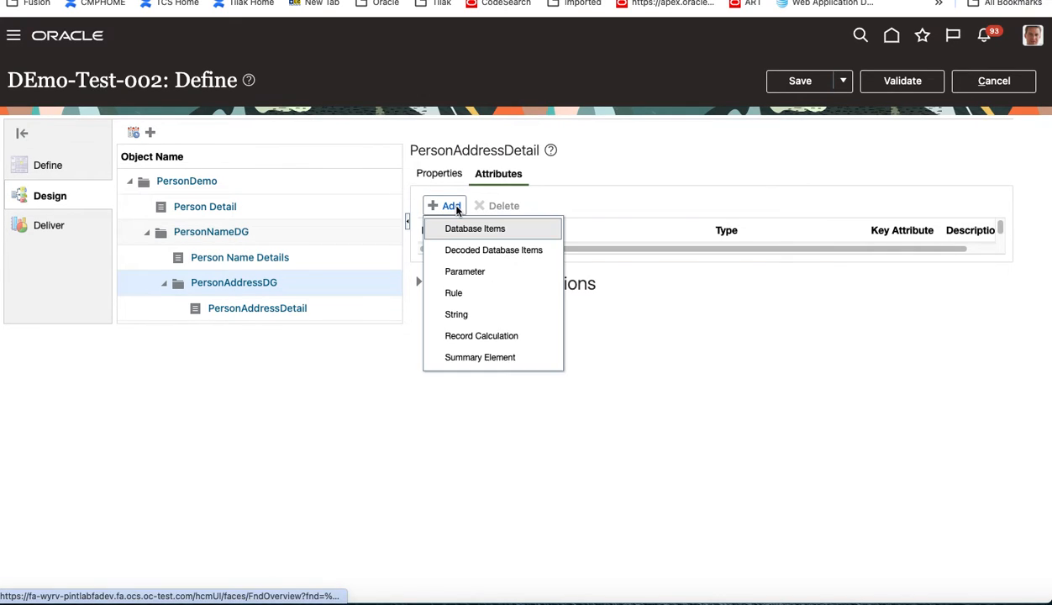
click(462, 229)
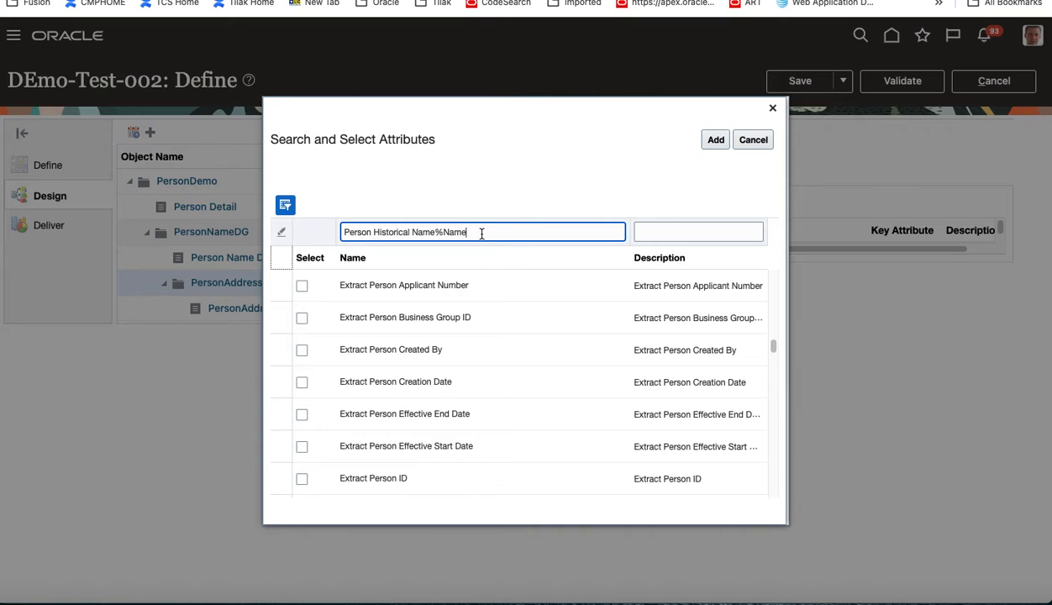
drag(469, 228, 303, 241)
text(Person%)
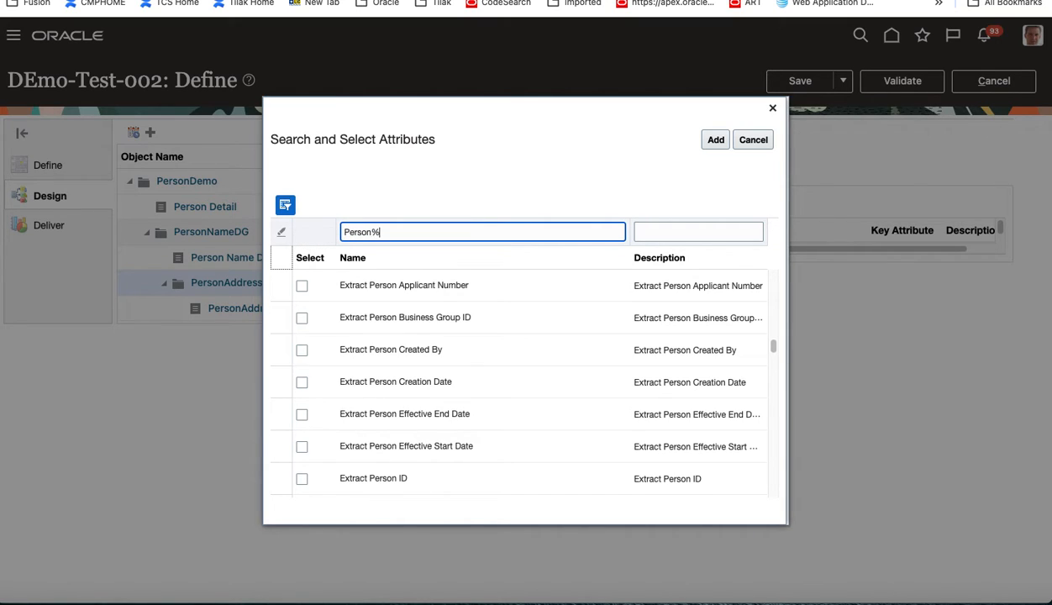
key(BackSpace)
text(All%)
key(BackSpace)
text(E-Mail)
key(Return)
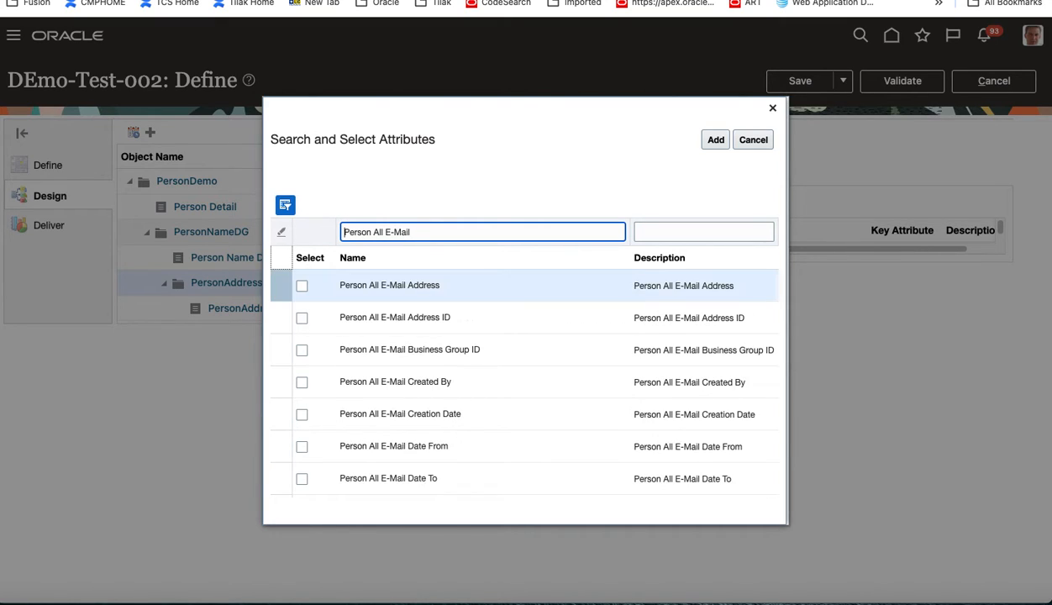
Select the Person All E-Mail Address ID, Person All E-Mail Date From and Person All E-Mail Address attributes.
click(302, 318)
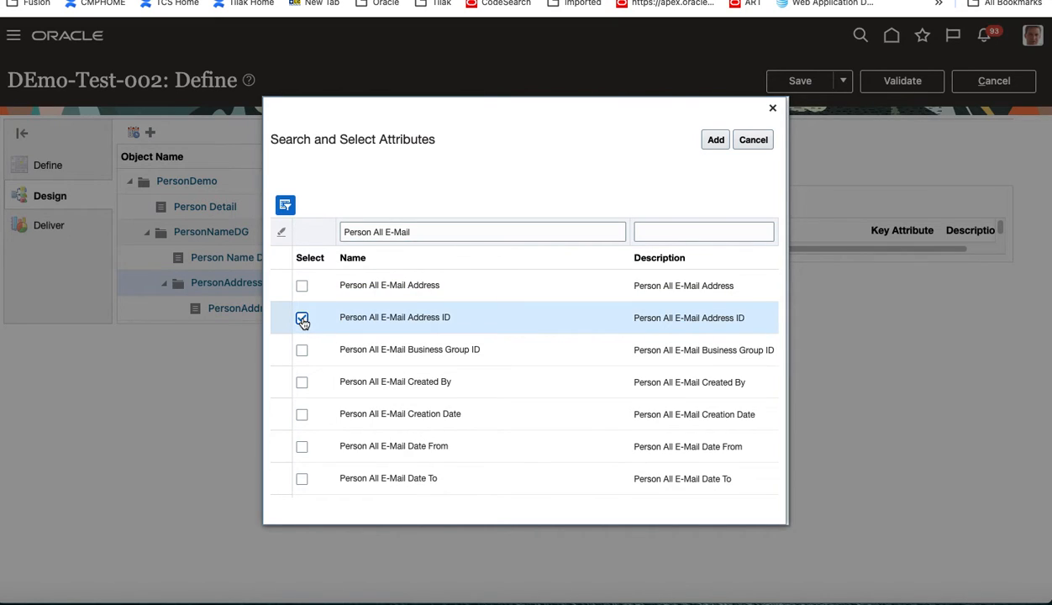
click(301, 447)
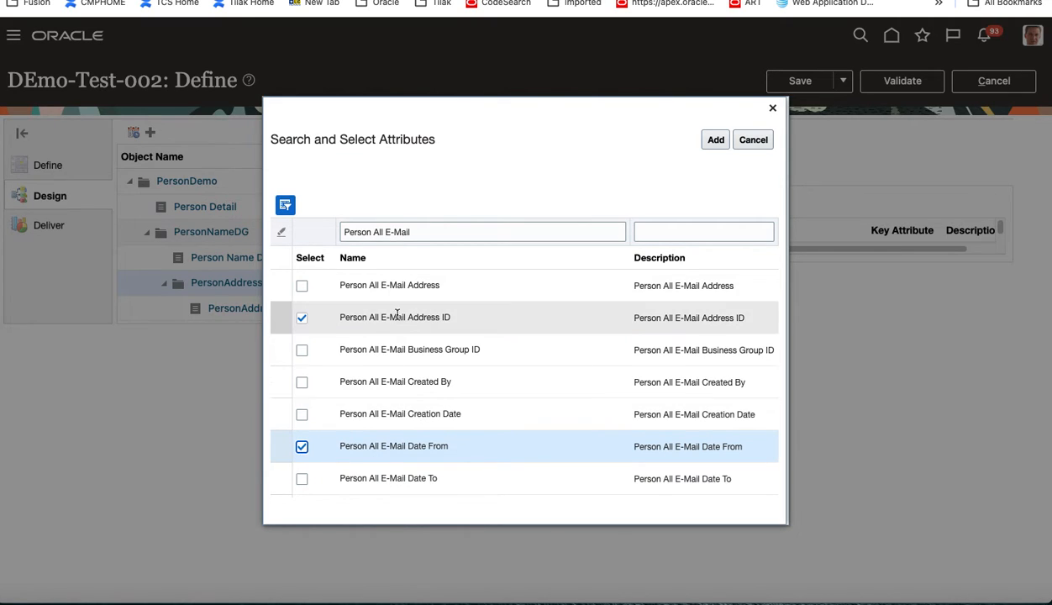
click(302, 288)
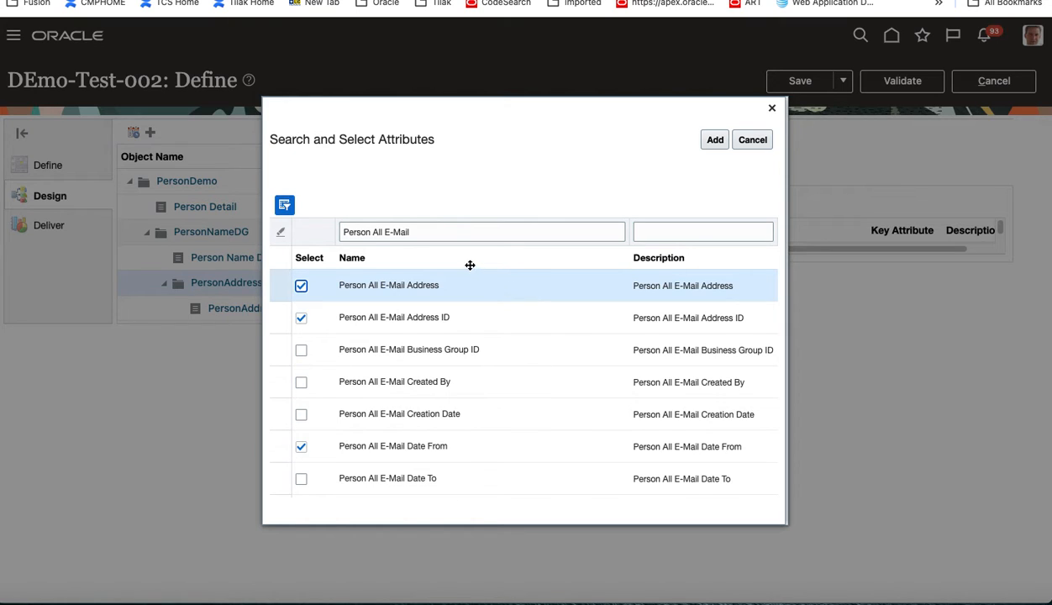
Search for Person All E-Mail Type, select it and add all selected attributes to PersonAddressDetail.
click(425, 229)
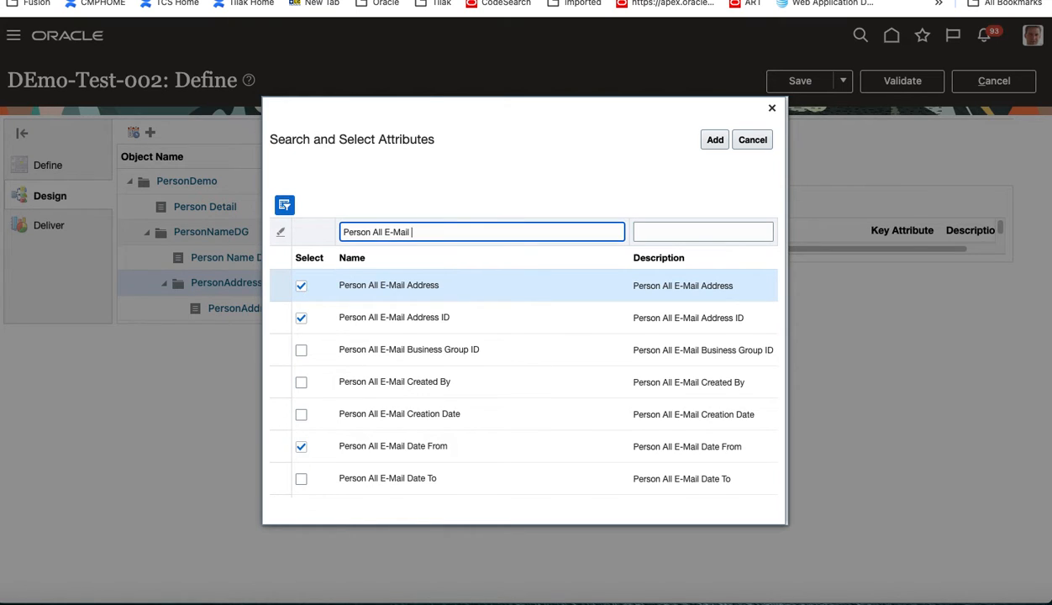
text(Type)
key(Return)
click(301, 288)
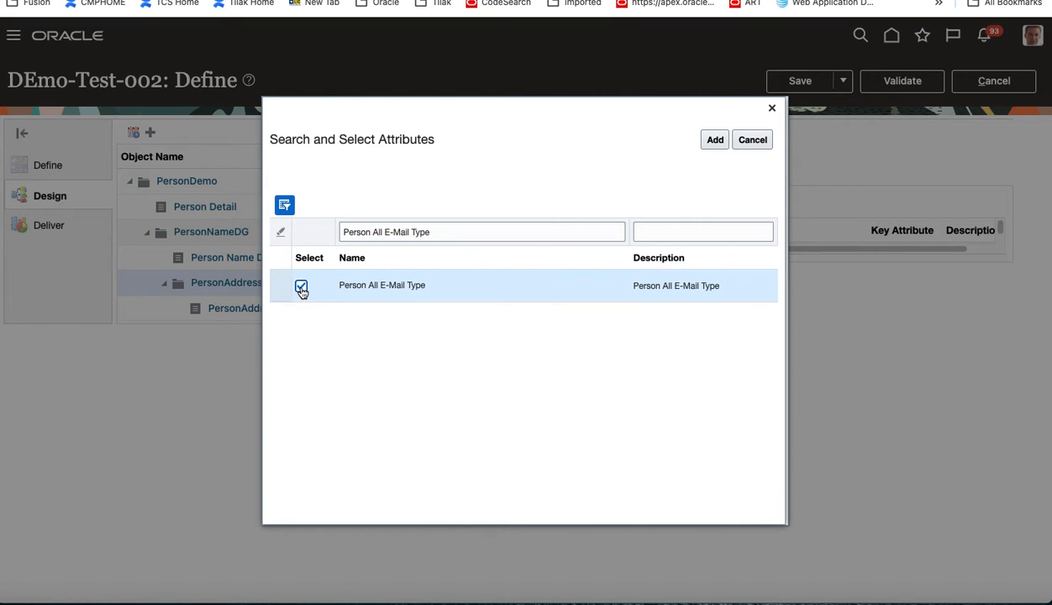
click(707, 140)
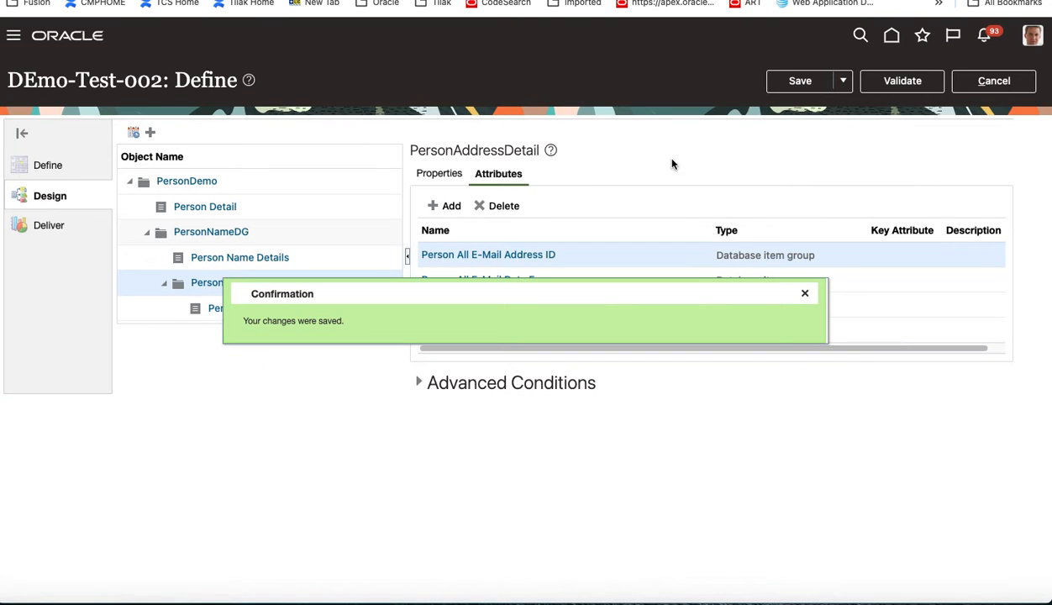
click(805, 294)
Mark the Person All E-Mail Address ID attribute as hidden, save it and return to the attribute list.
click(533, 257)
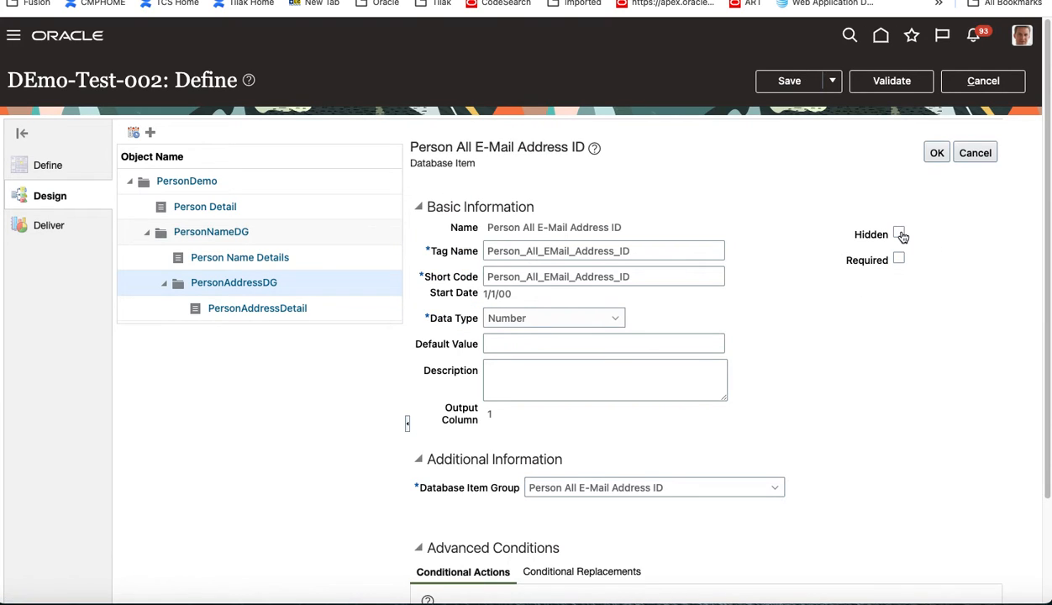
click(899, 234)
click(789, 81)
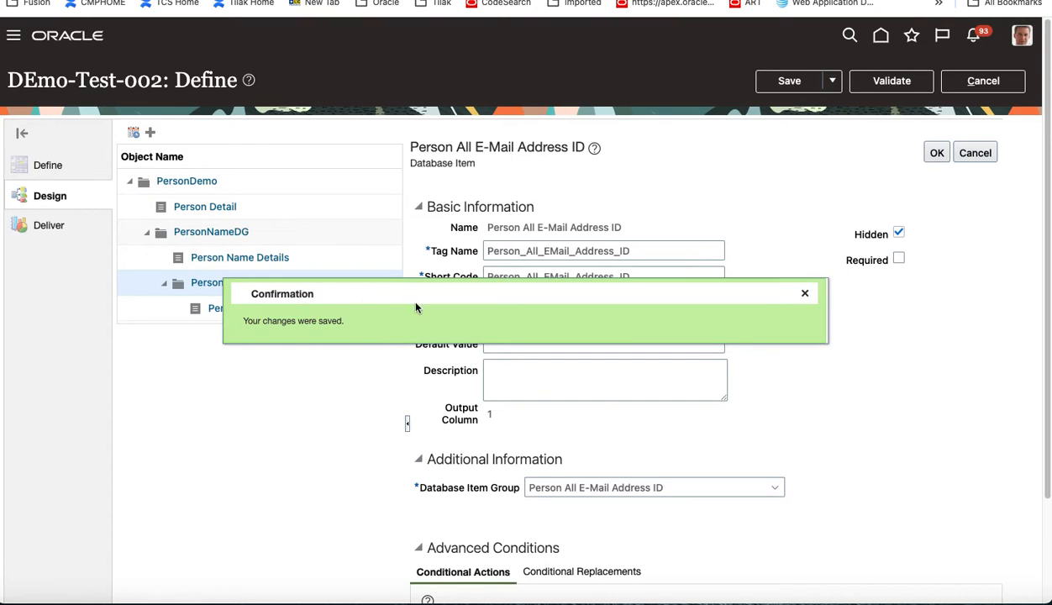
click(935, 155)
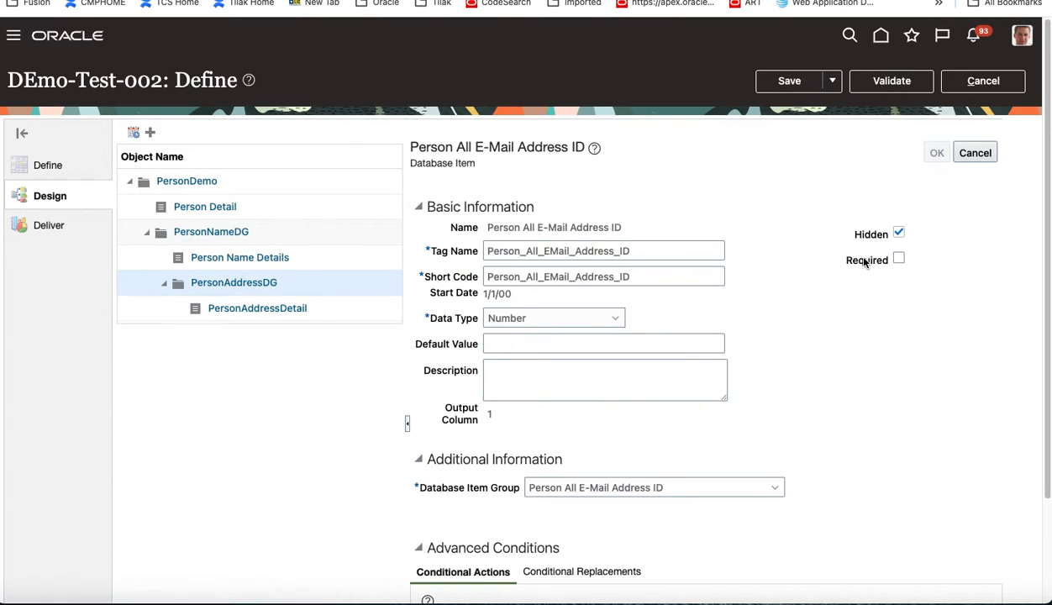
click(807, 88)
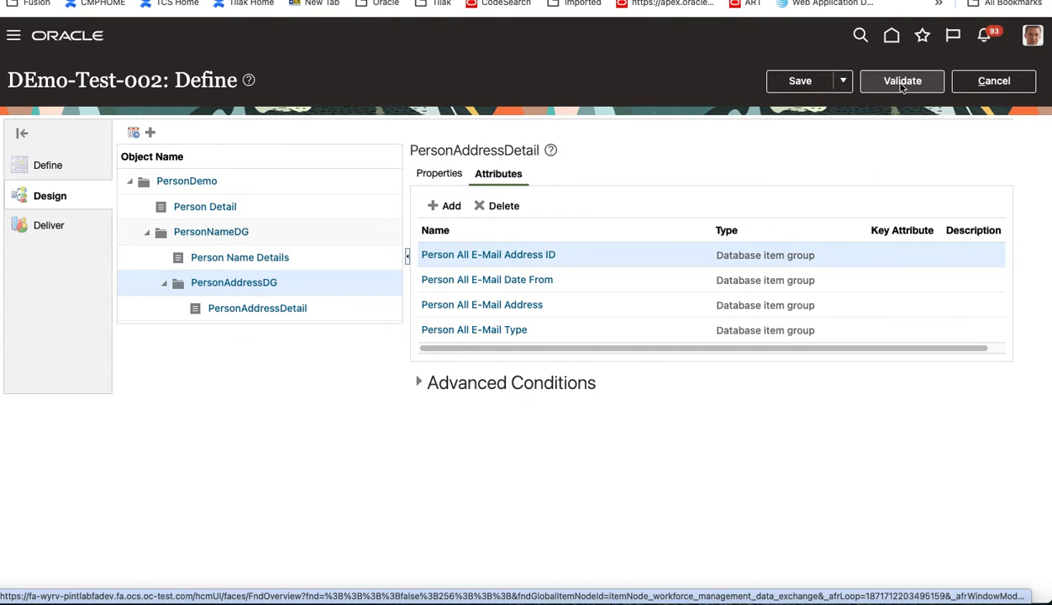
Review the advanced conditions of the Person All E-Mail Address ID attribute and of the PersonAddressDetail record.
click(532, 259)
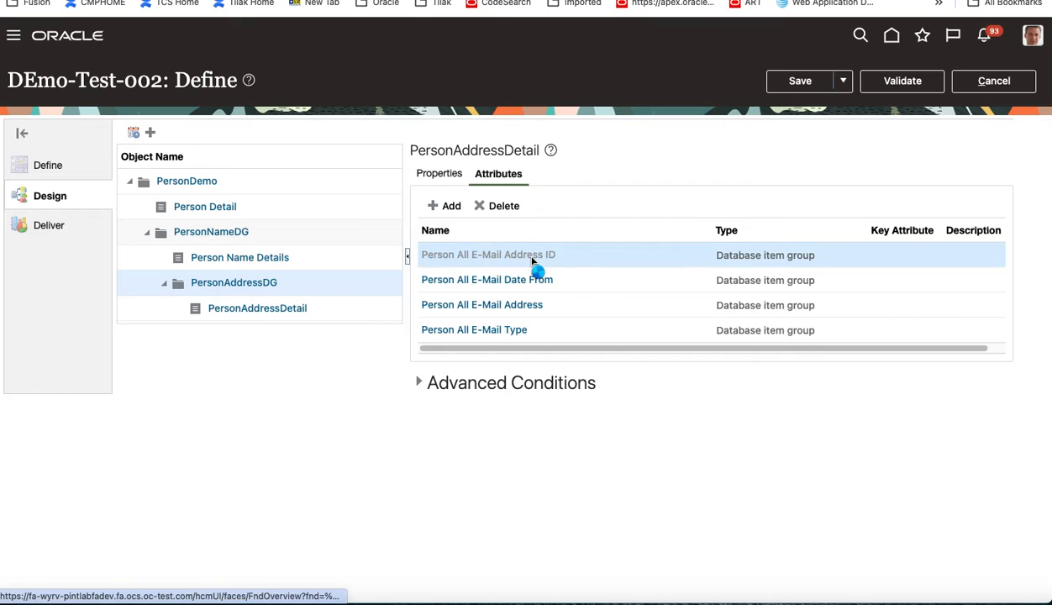
scroll(568, 360, down, 3)
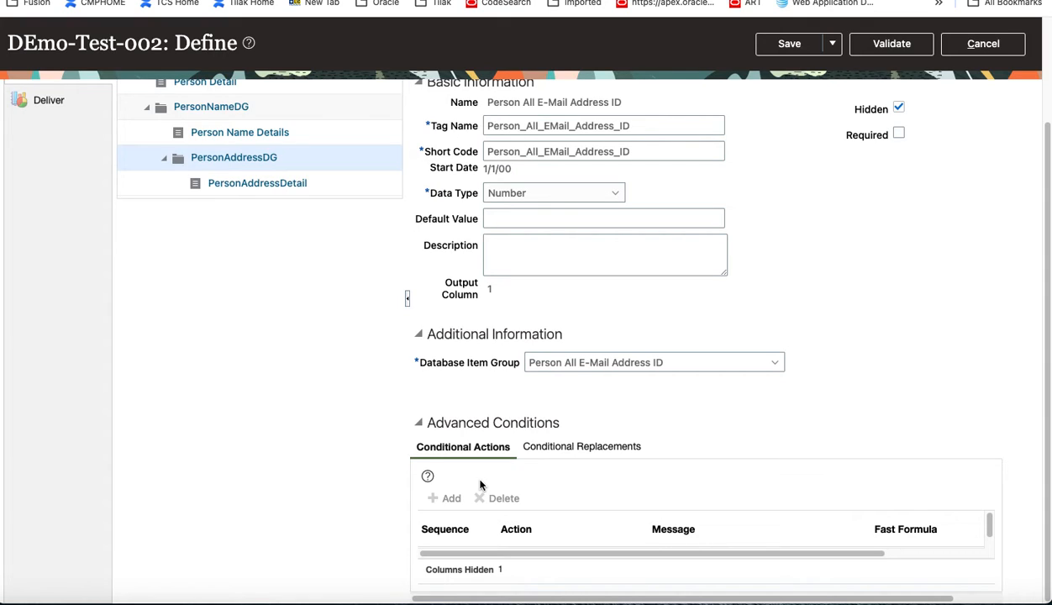
click(975, 47)
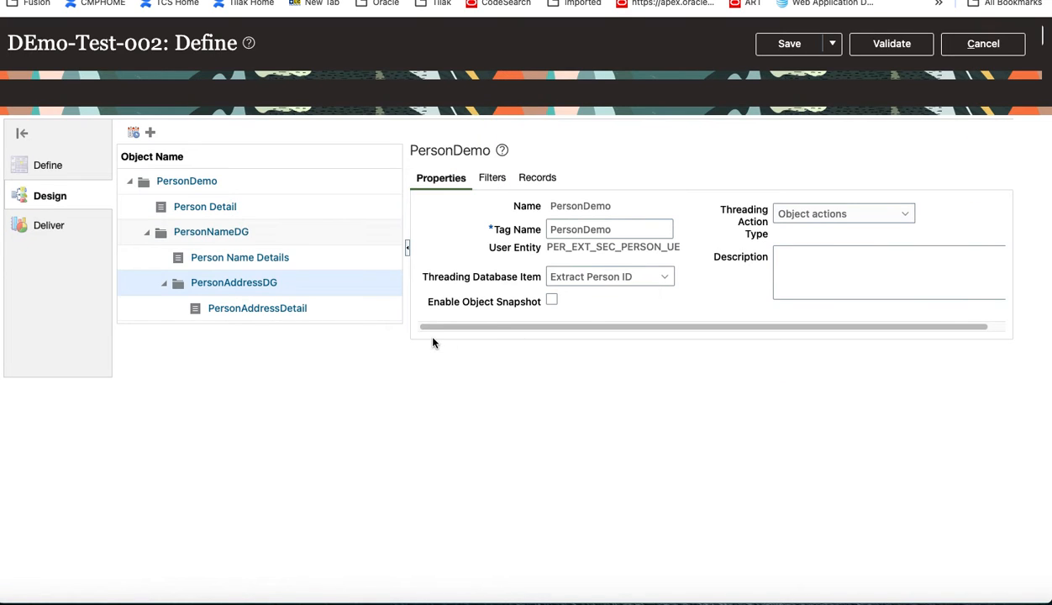
click(293, 310)
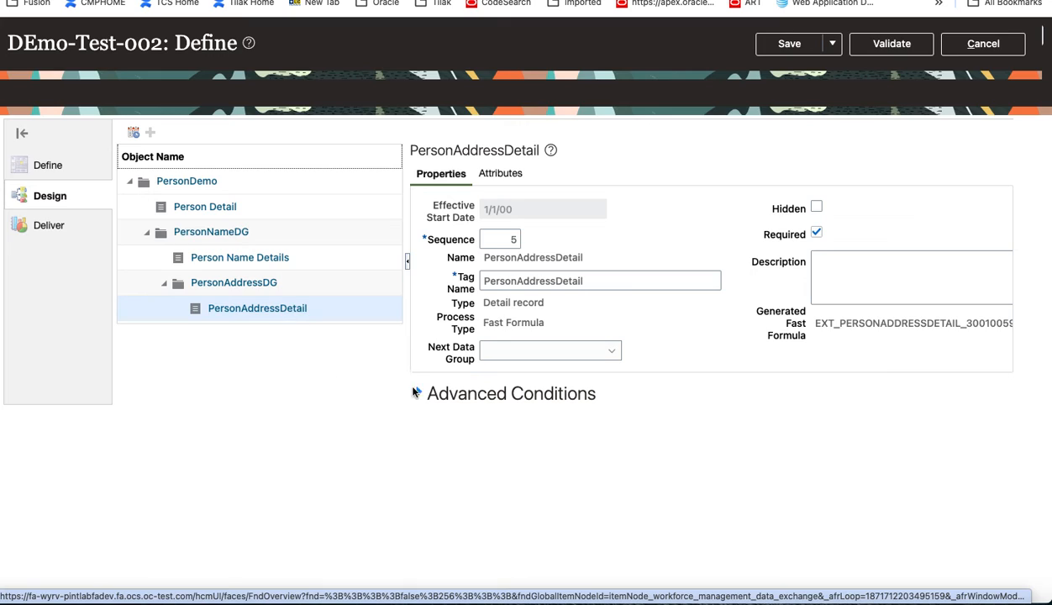
click(415, 393)
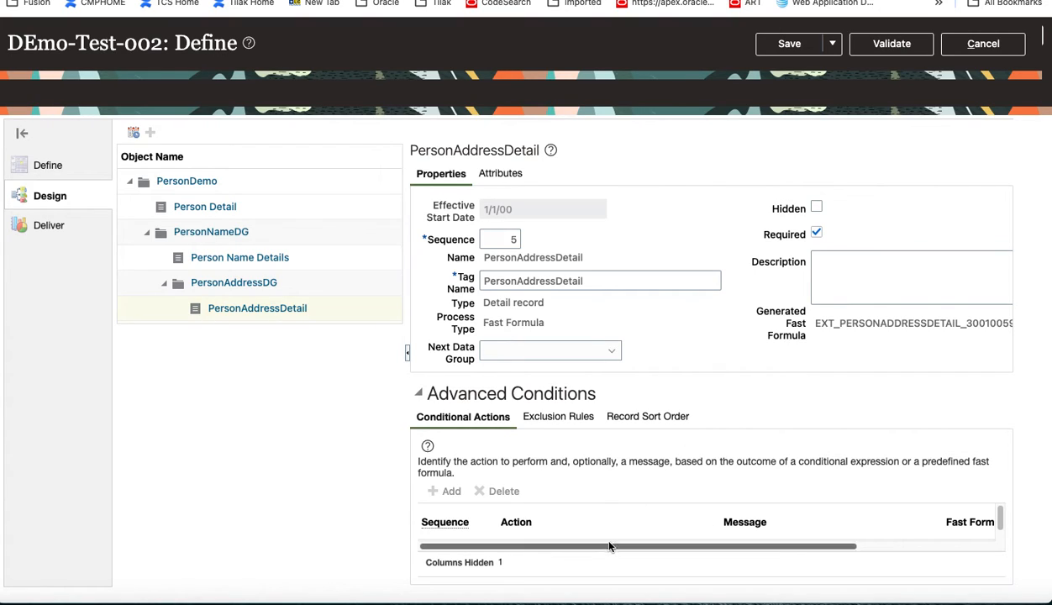
scroll(605, 523, down, 1)
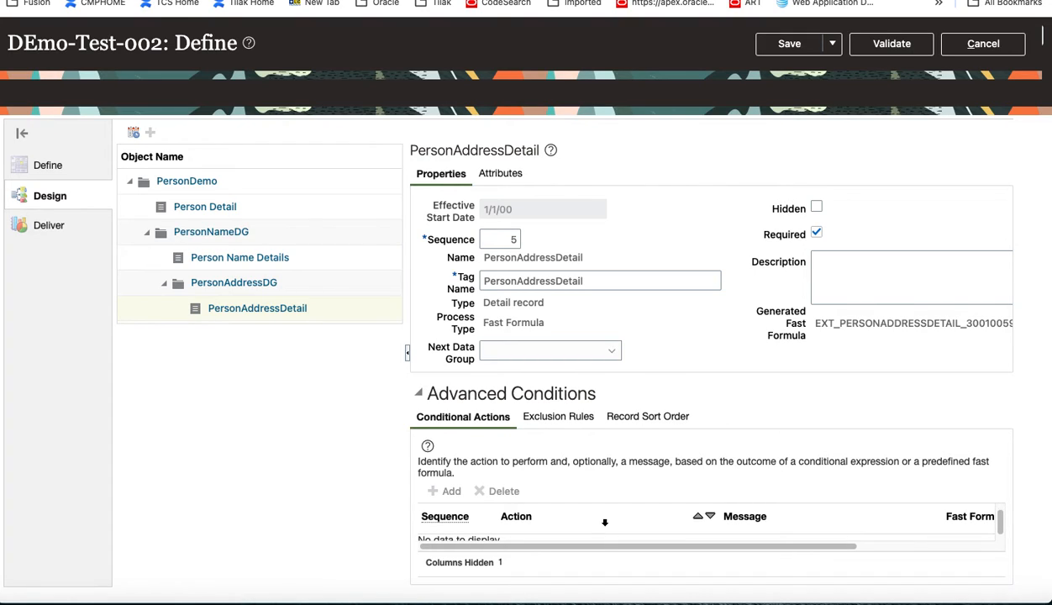
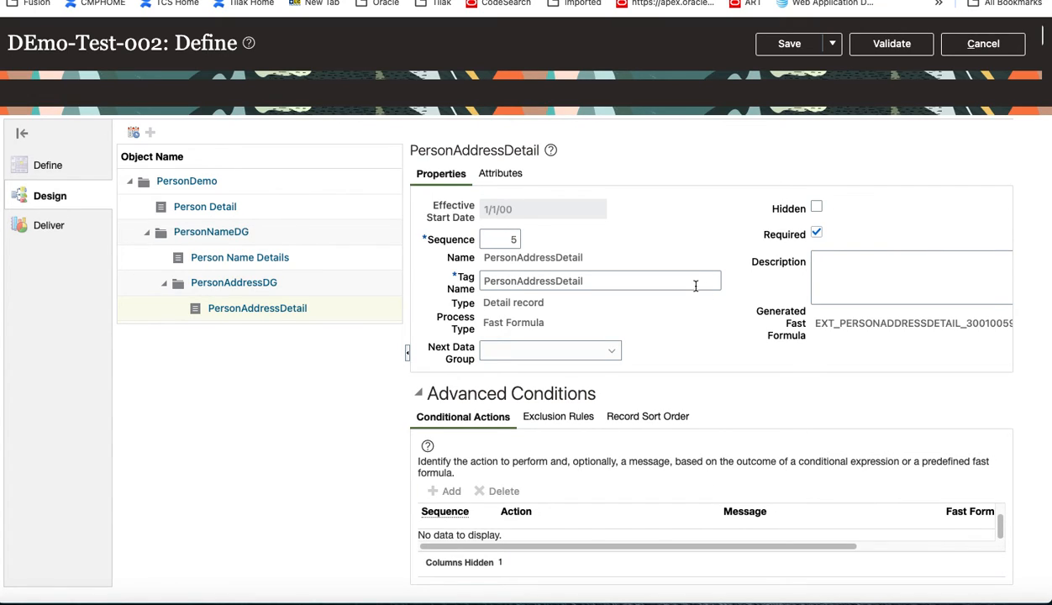
Validate the DEmo-Test-002 extract, run validation from its execution tree and refresh the fast formula statuses.
click(893, 45)
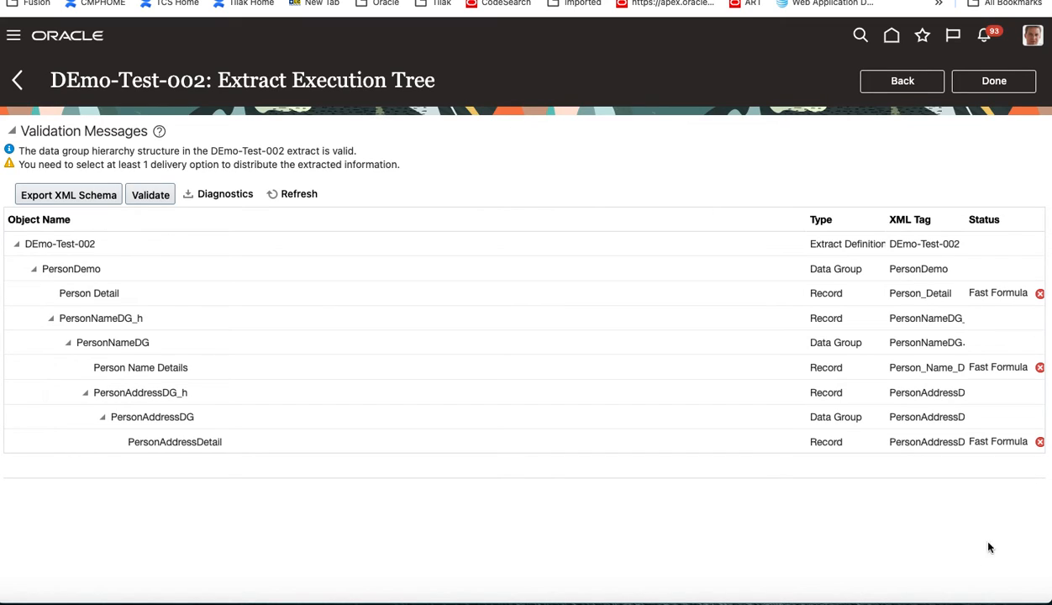
click(150, 200)
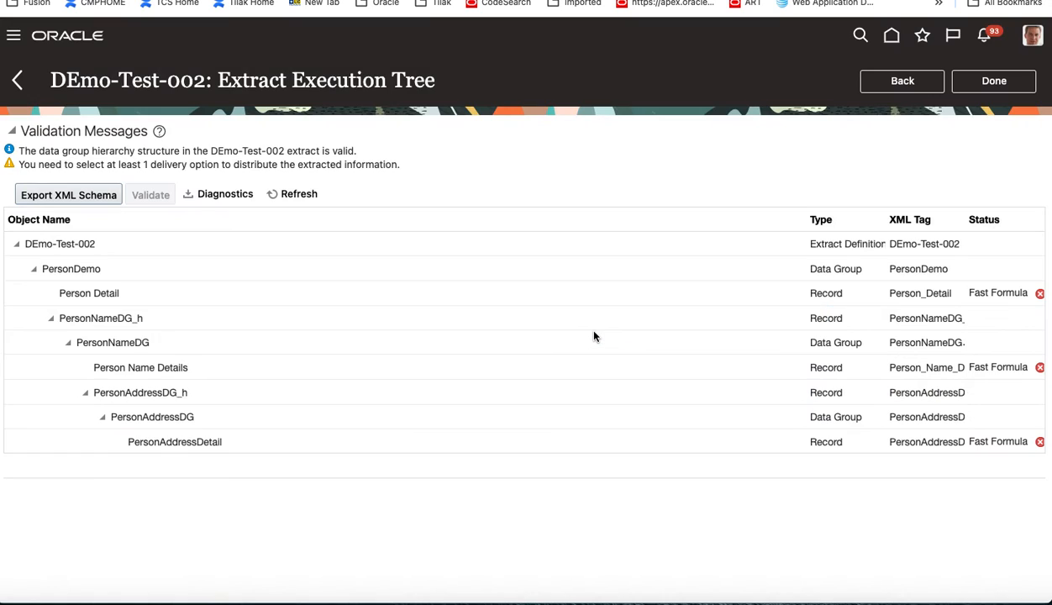
click(595, 328)
click(301, 198)
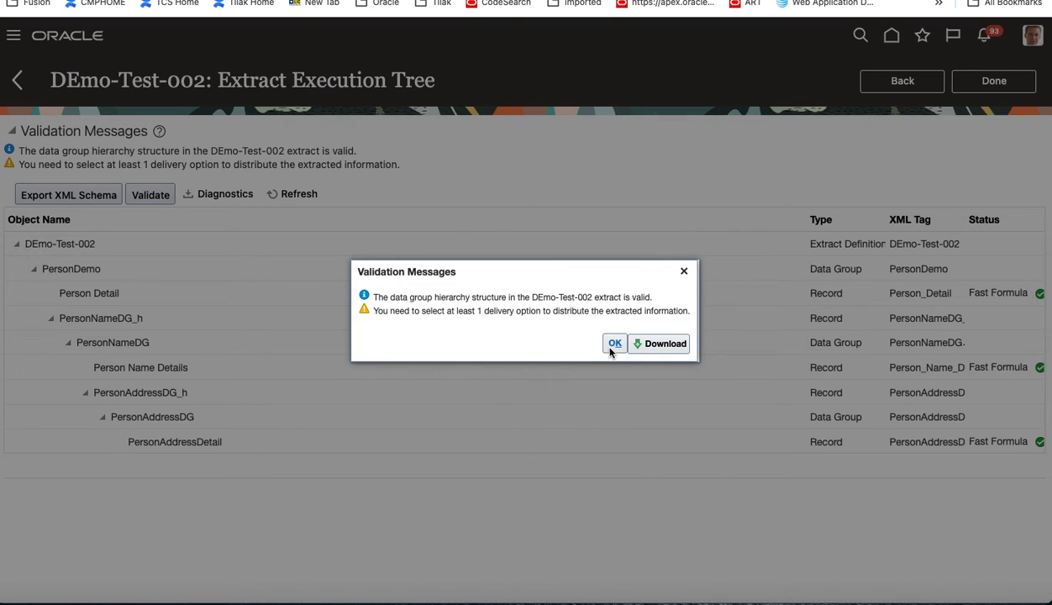
Dismiss the validation messages and return from the execution tree to the DEmo-Test-002 extract definition.
click(615, 344)
click(614, 345)
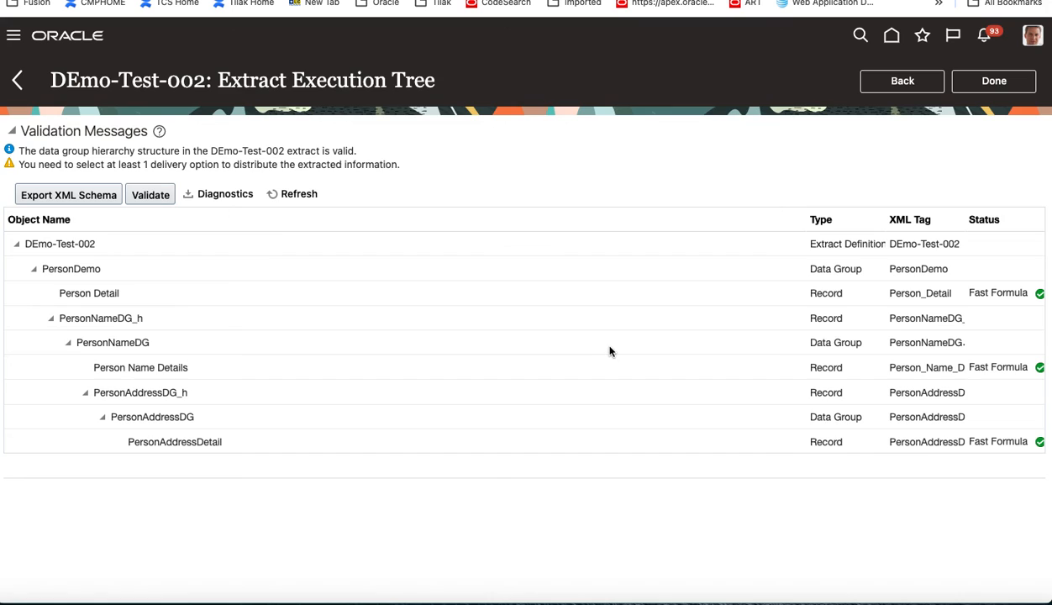
click(901, 82)
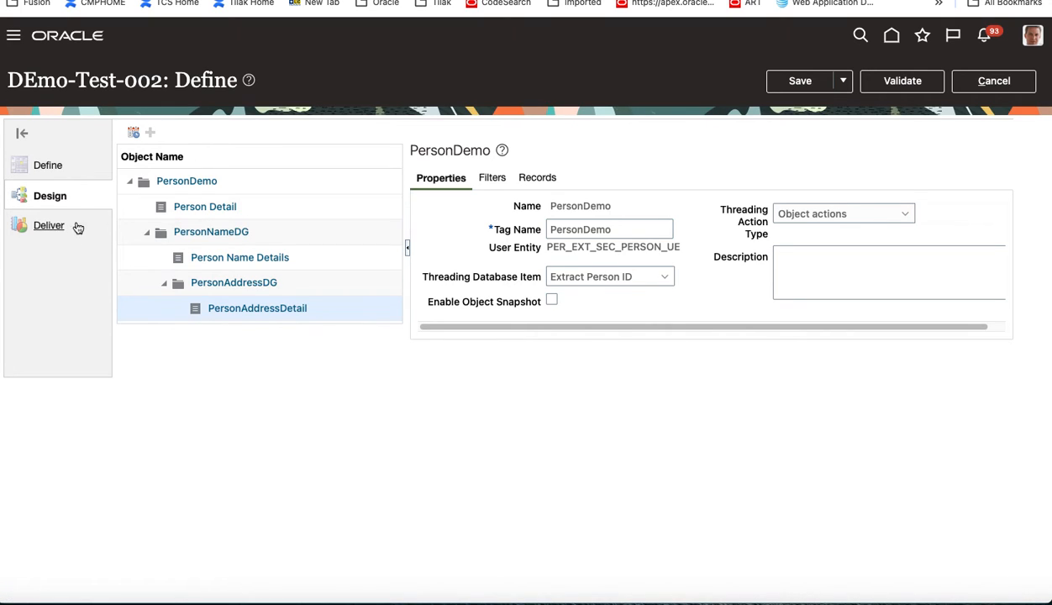
Add an extract delivery option named Demo002 with delivery type None.
click(45, 230)
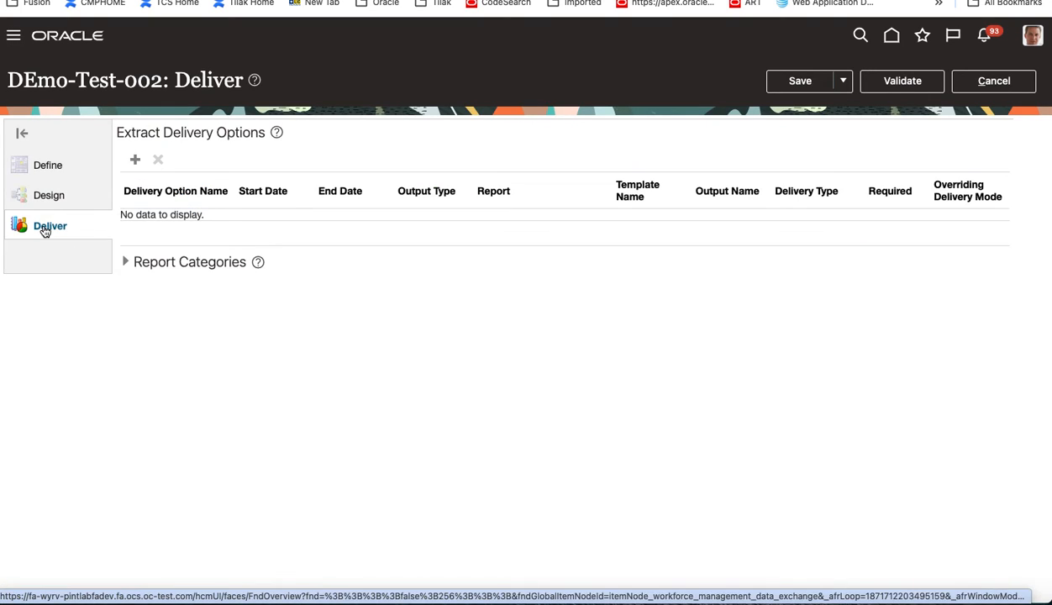
click(135, 160)
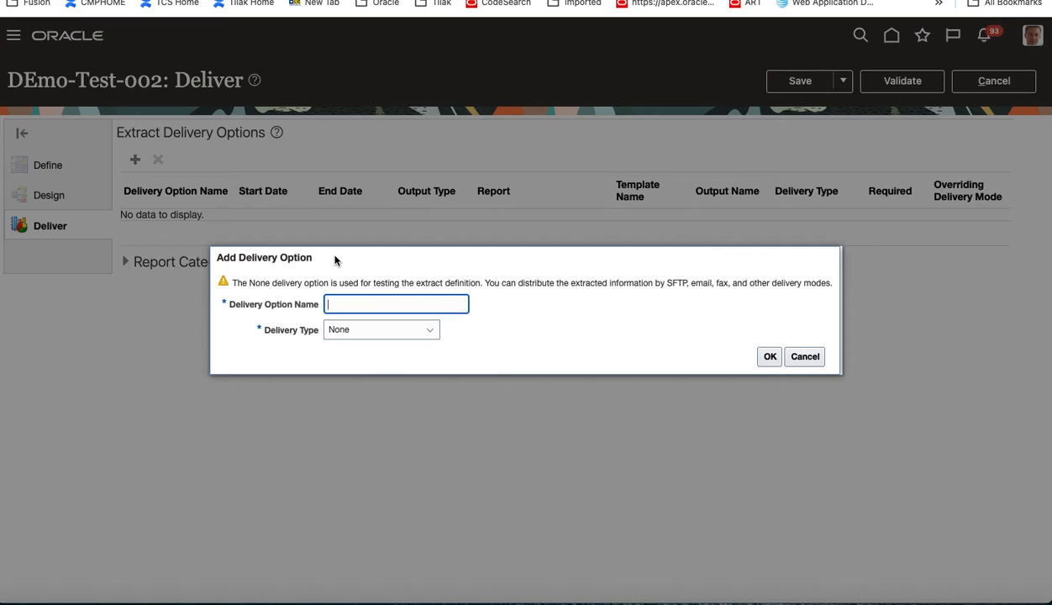
text(Demo002)
click(380, 328)
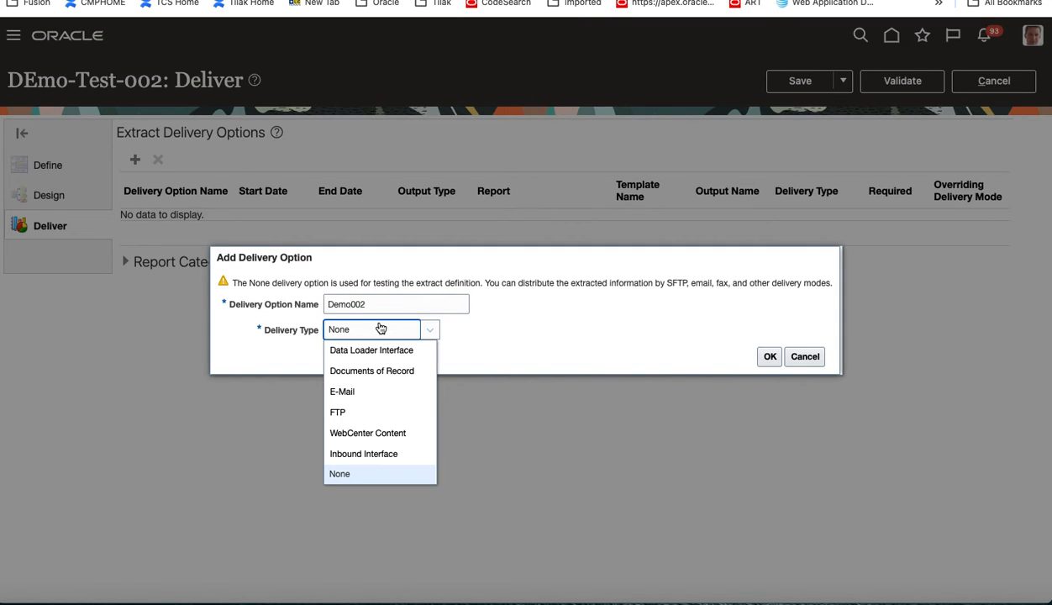
click(357, 475)
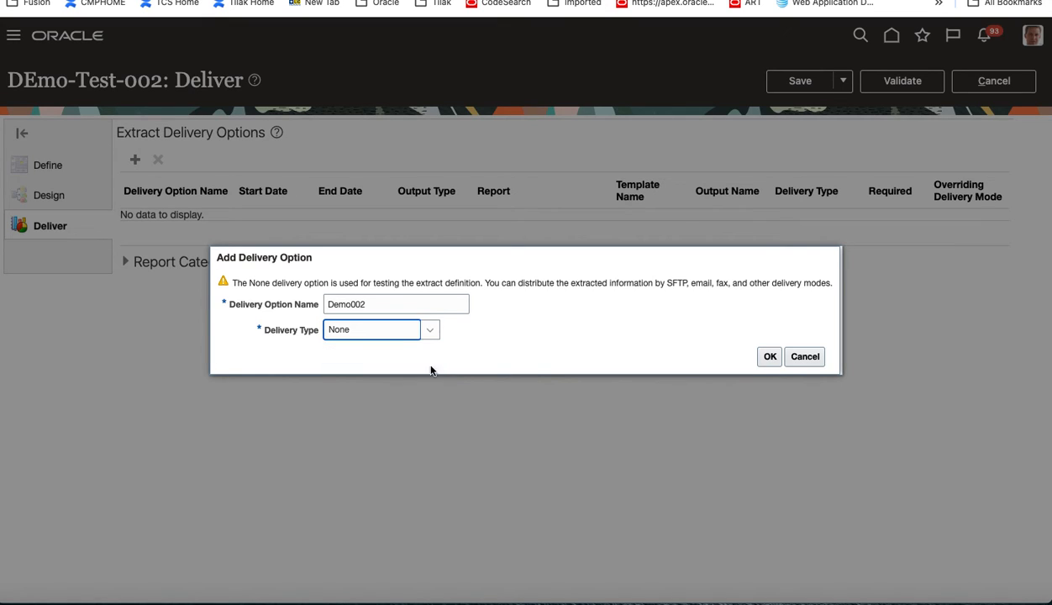
click(770, 358)
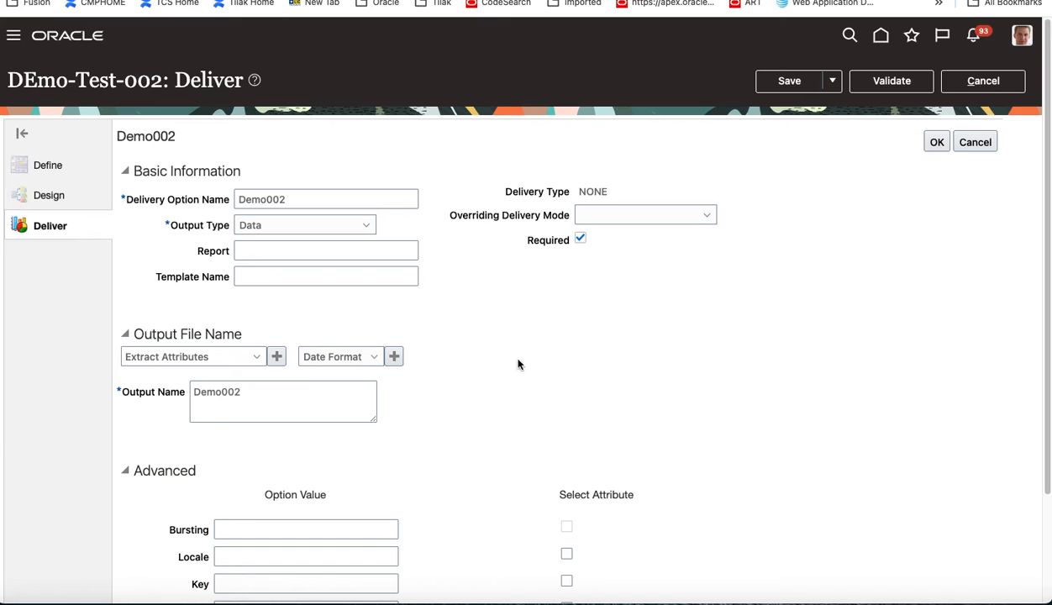
Set the Demo002 delivery option's output name to DemoTest002, save the extract and accept the delivery option.
click(276, 395)
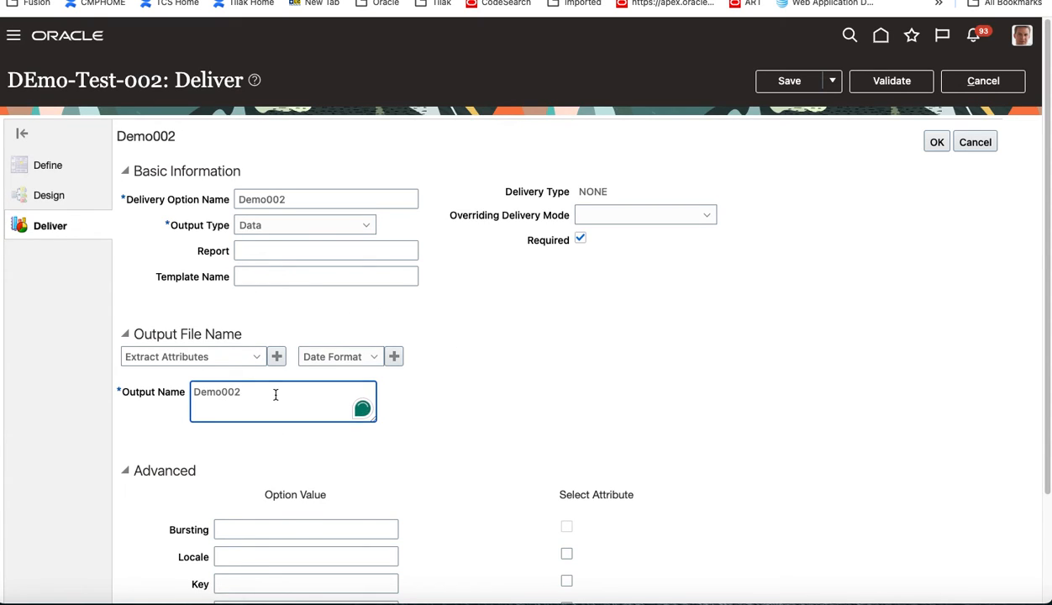
key(BackSpace)
text(oTest)
click(505, 421)
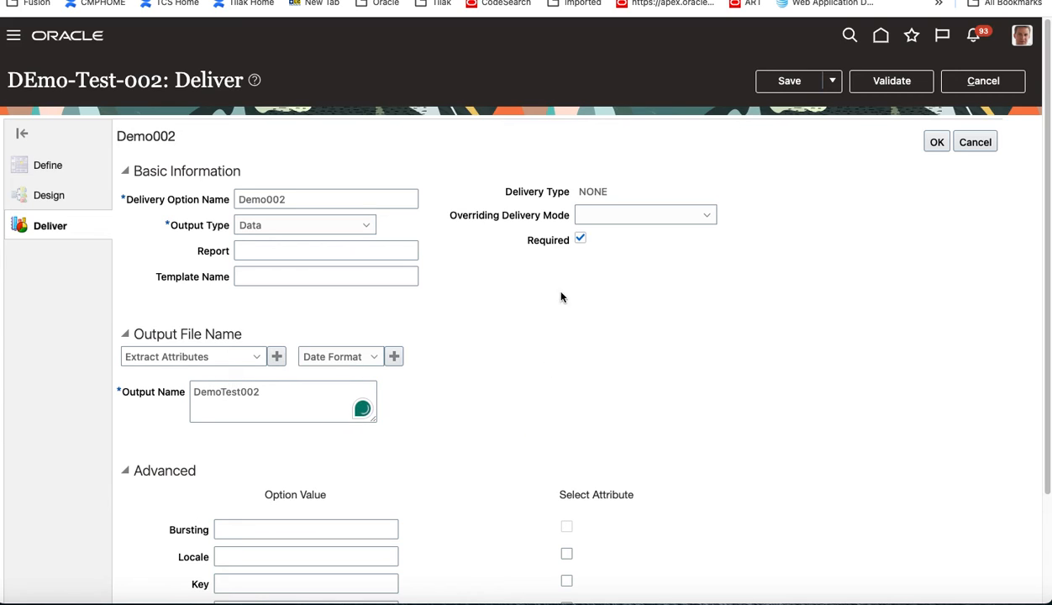
scroll(453, 373, down, 3)
scroll(444, 373, up, 3)
click(787, 82)
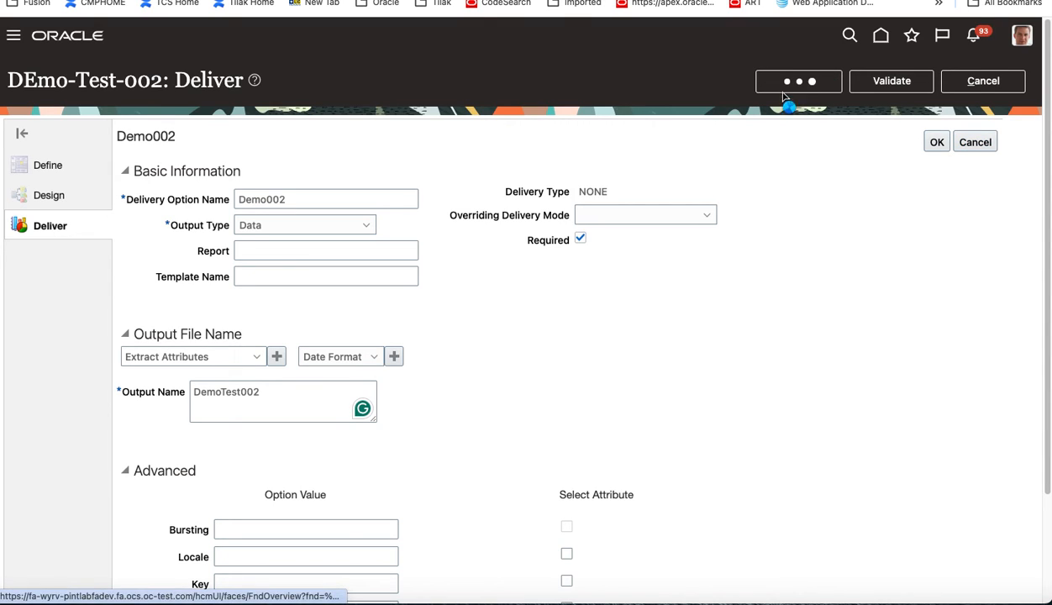
click(937, 143)
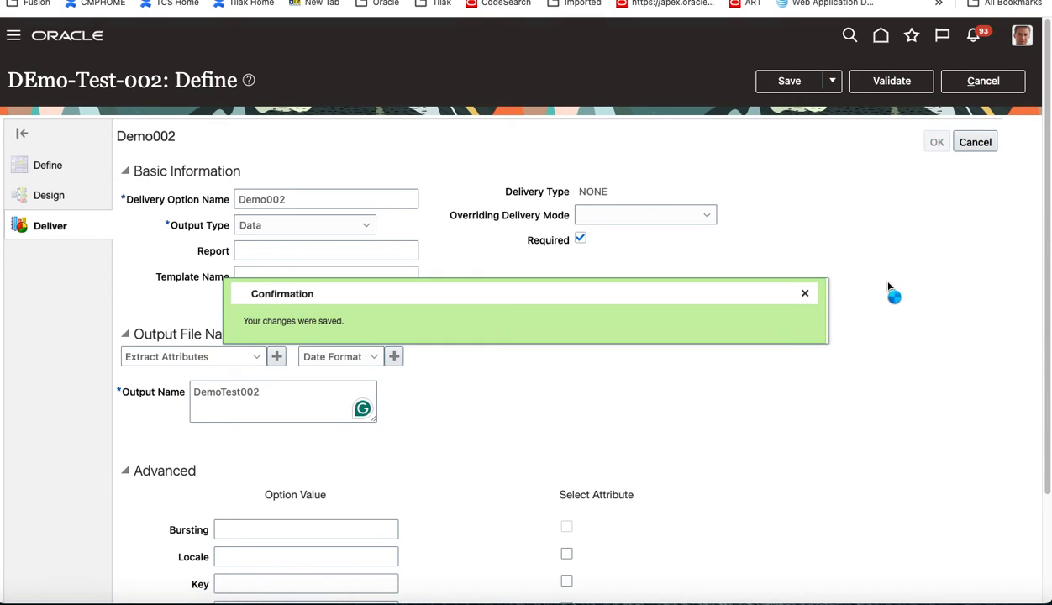
click(804, 296)
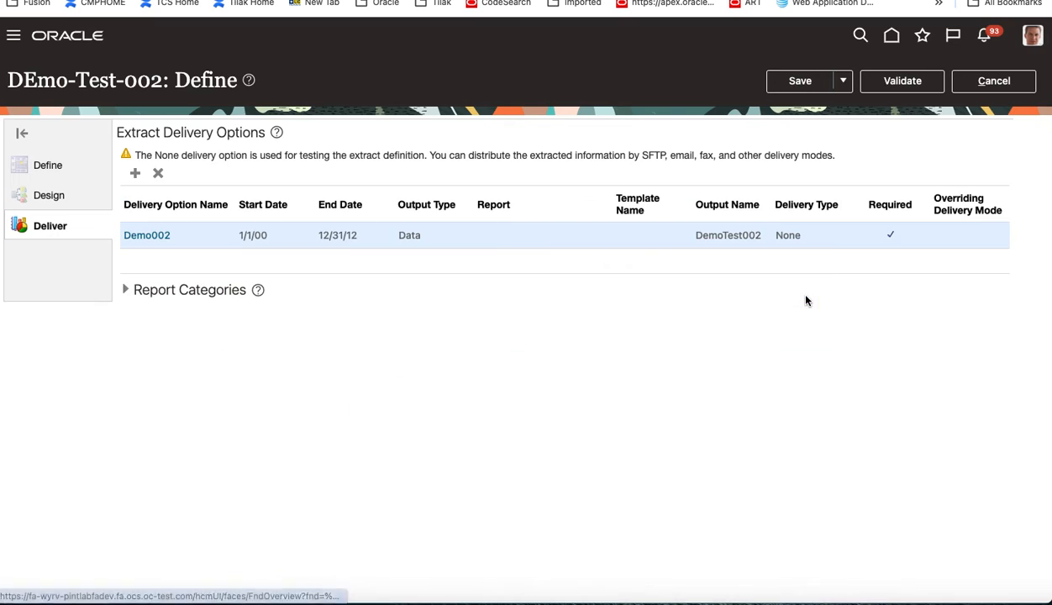
Revalidate the DEmo-Test-002 extract from its execution tree, refresh the fast formula statuses and finish back at the extract definitions.
click(901, 82)
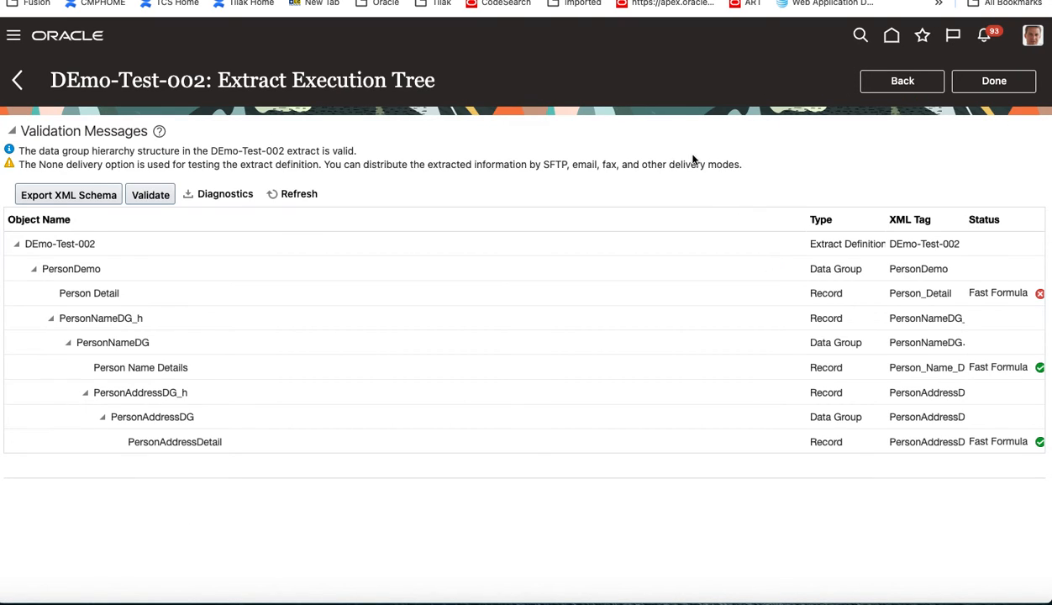
click(160, 199)
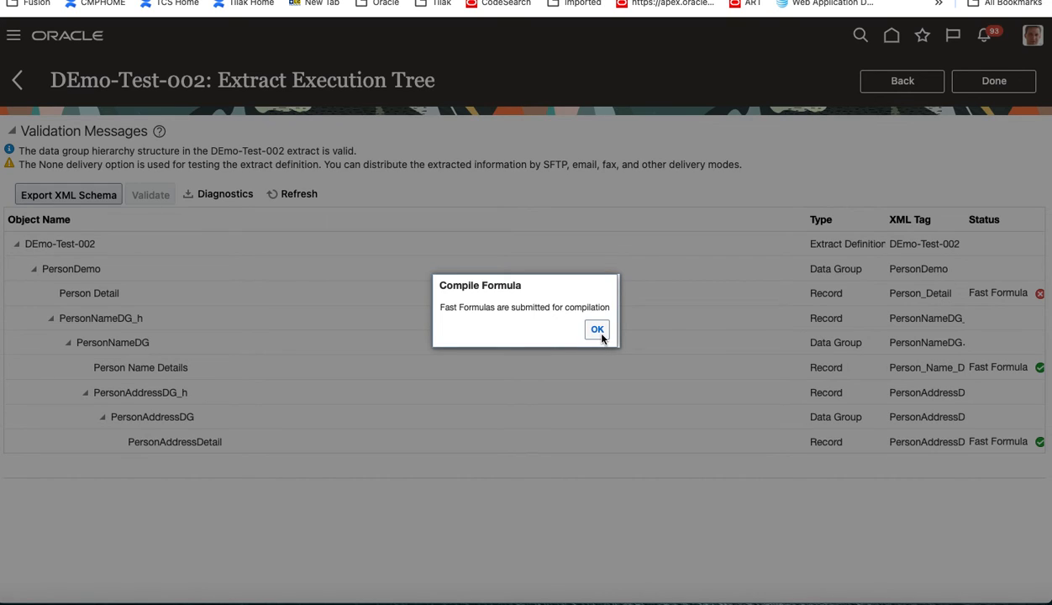
click(597, 331)
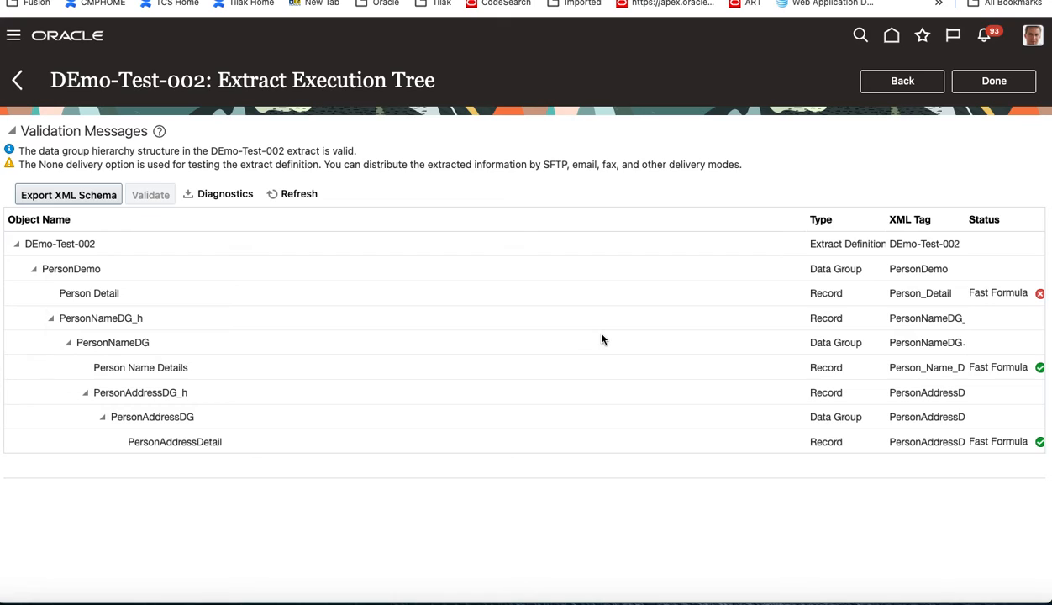
click(303, 195)
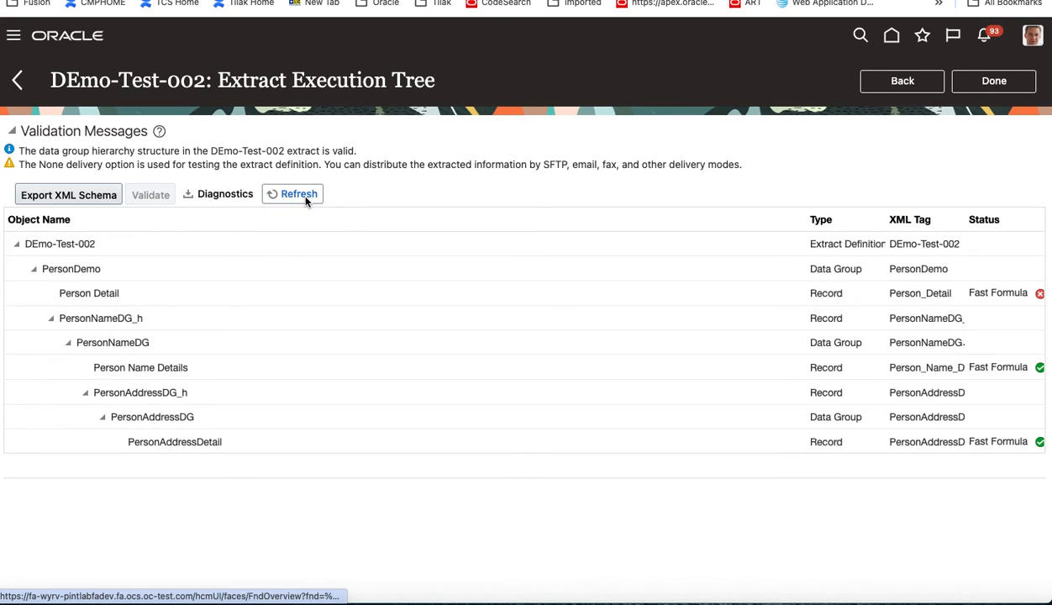
click(305, 200)
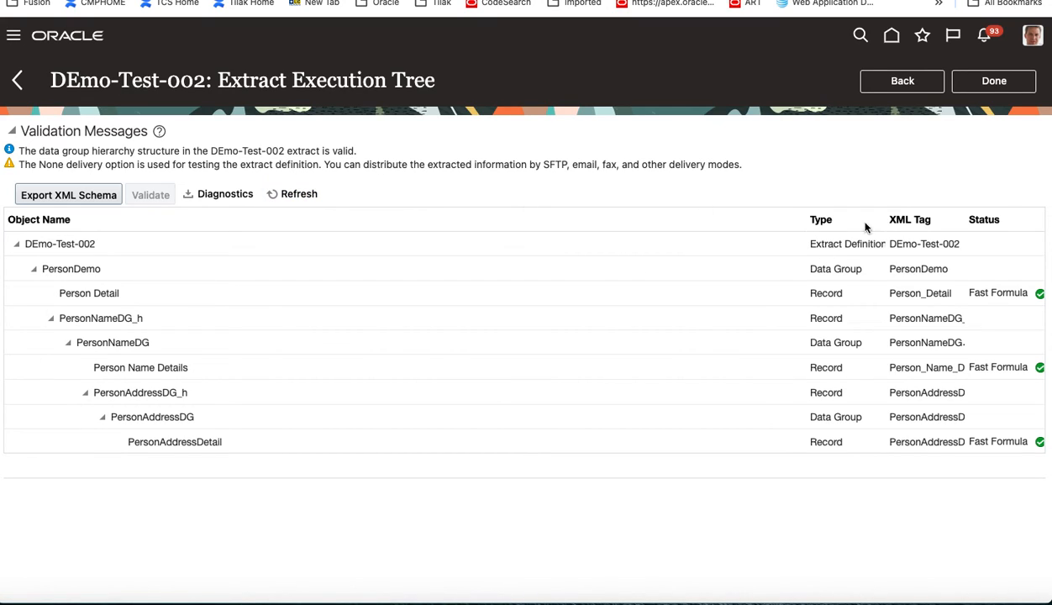
click(992, 82)
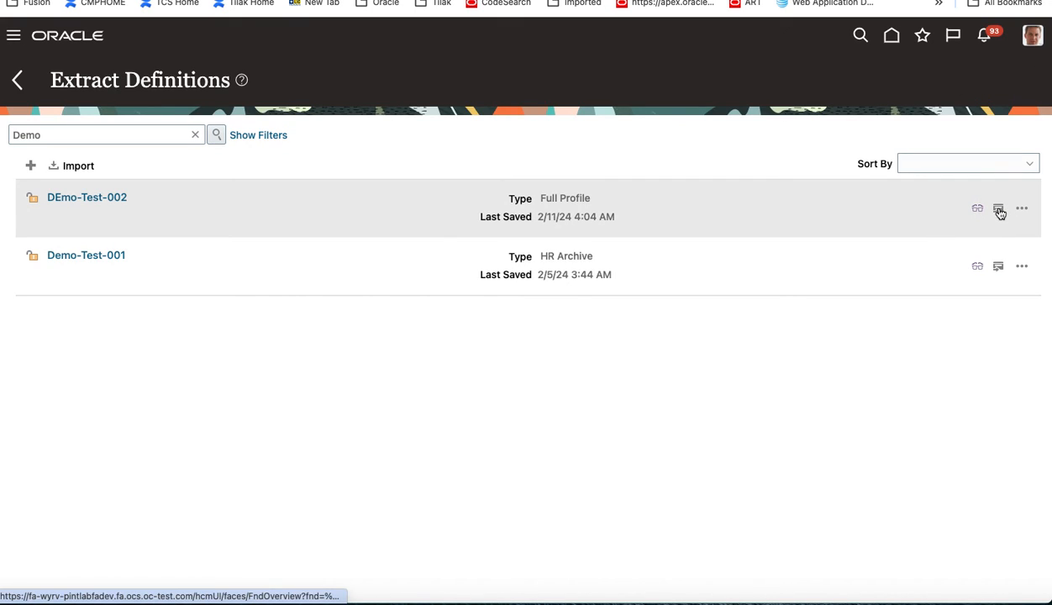
Start an extract instance submission for DEmo-Test-002 with the effective date 2/11/24.
click(1000, 211)
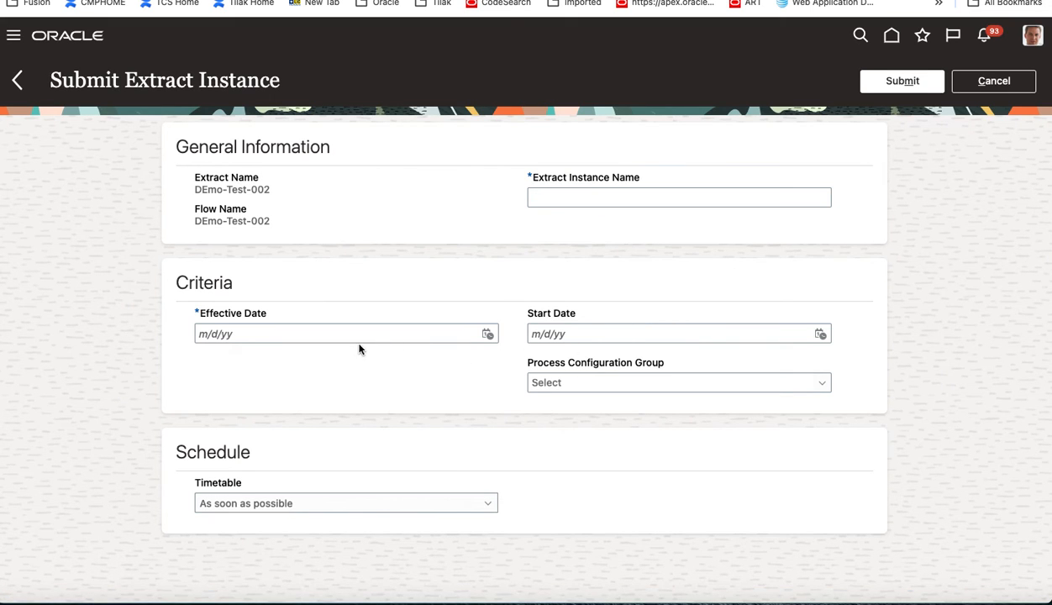
click(489, 334)
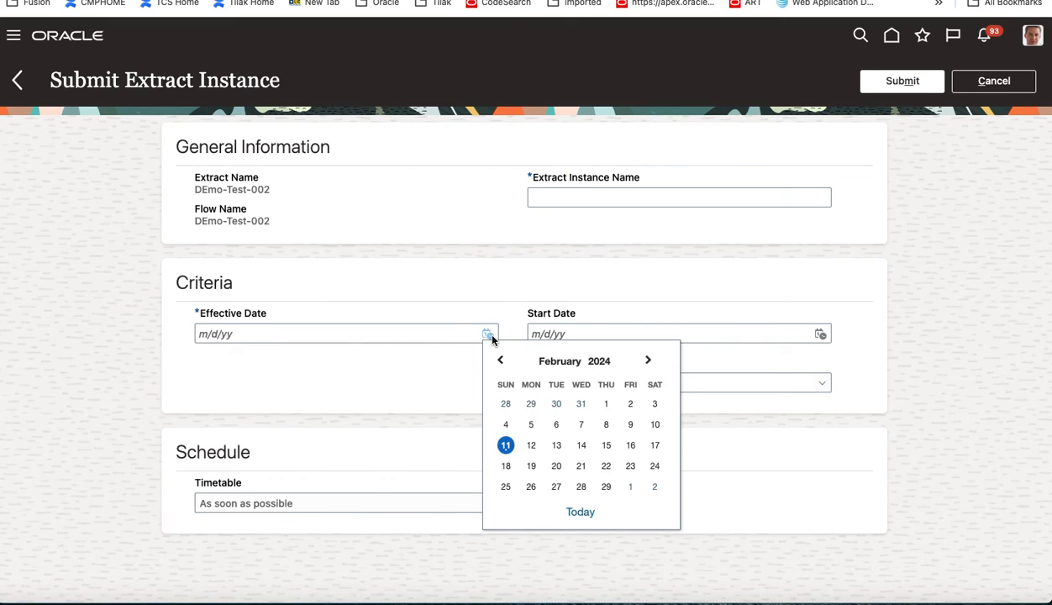
click(504, 443)
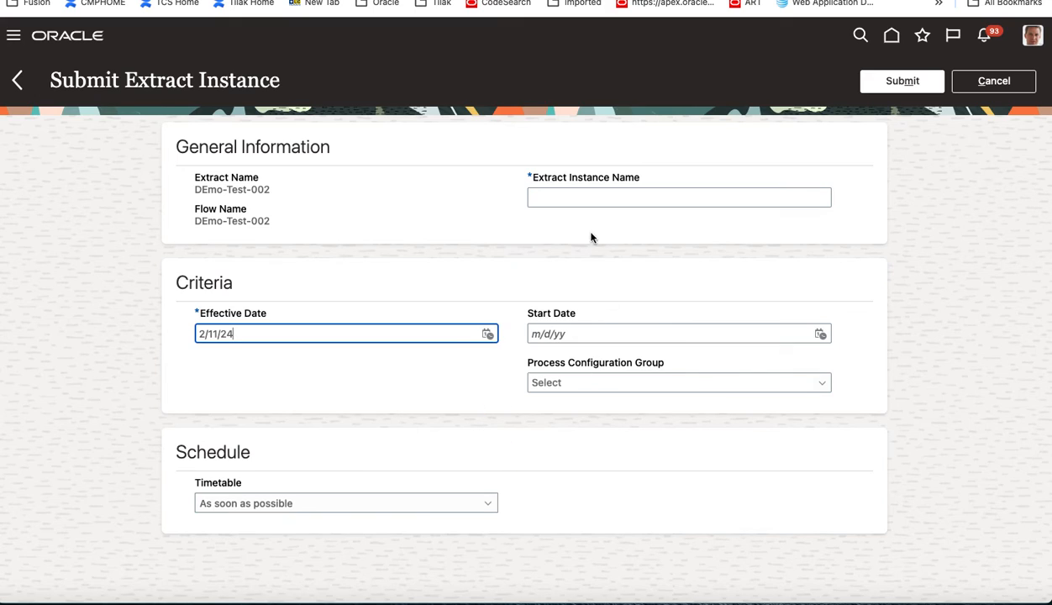
Name the extract instance DEmo-Test-002-240111:20, reusing the flow name as its prefix, and submit it.
click(563, 197)
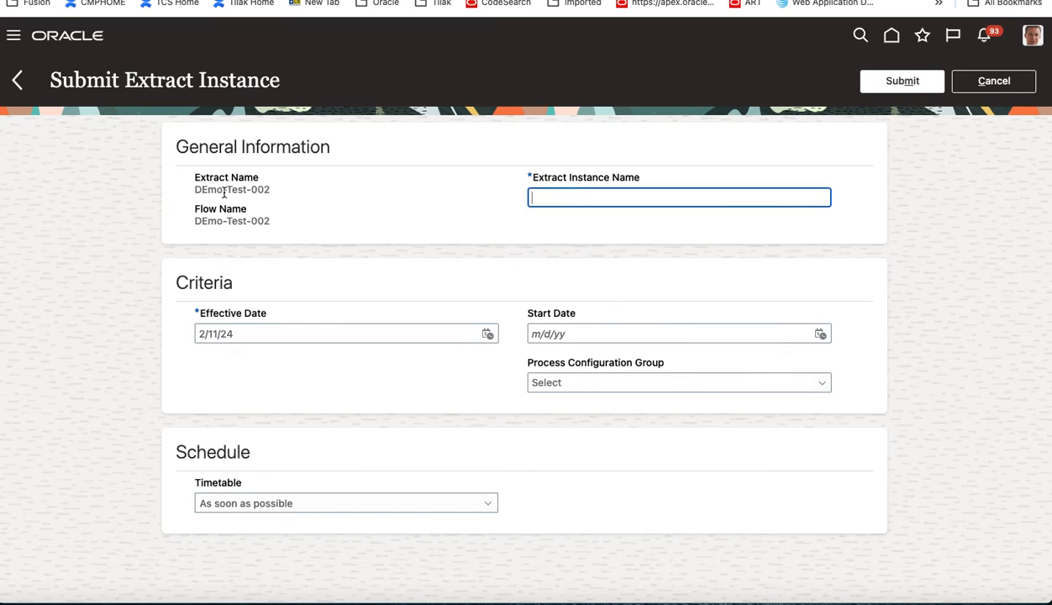
drag(194, 222, 282, 228)
key(super+c)
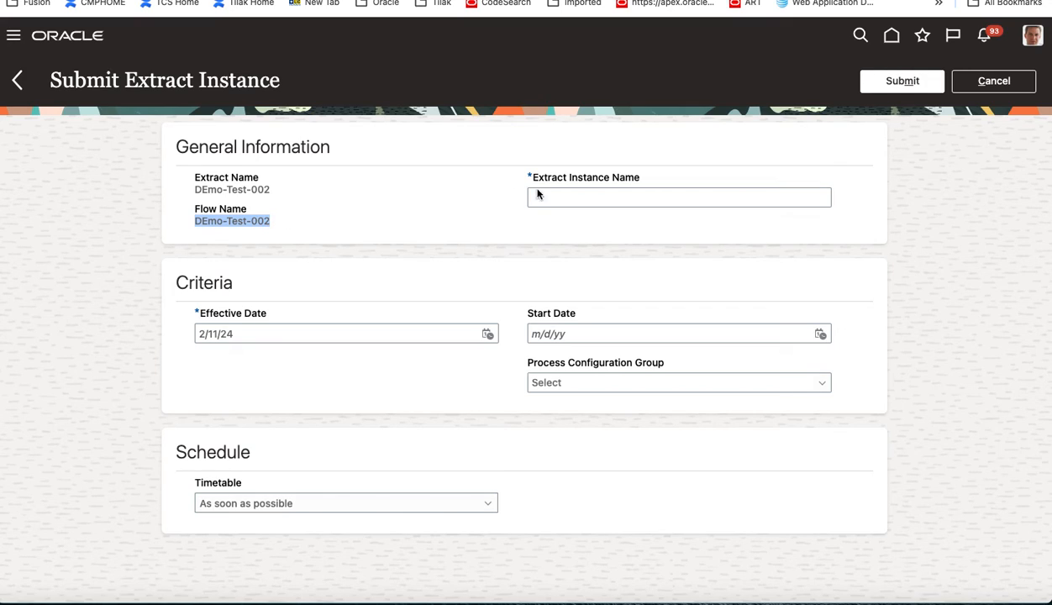
click(582, 200)
key(super+v)
text(-)
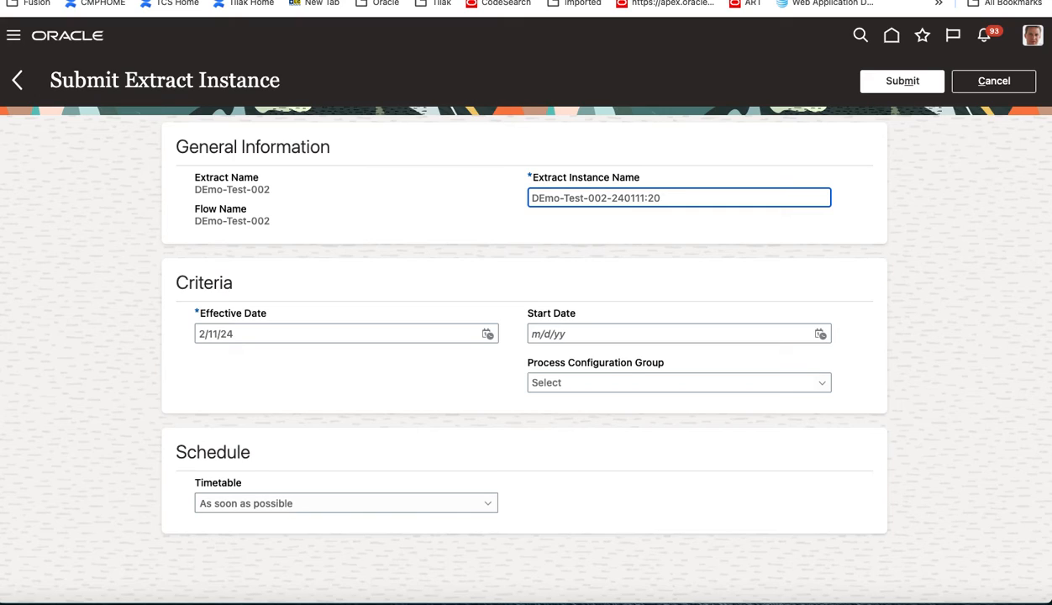
click(912, 81)
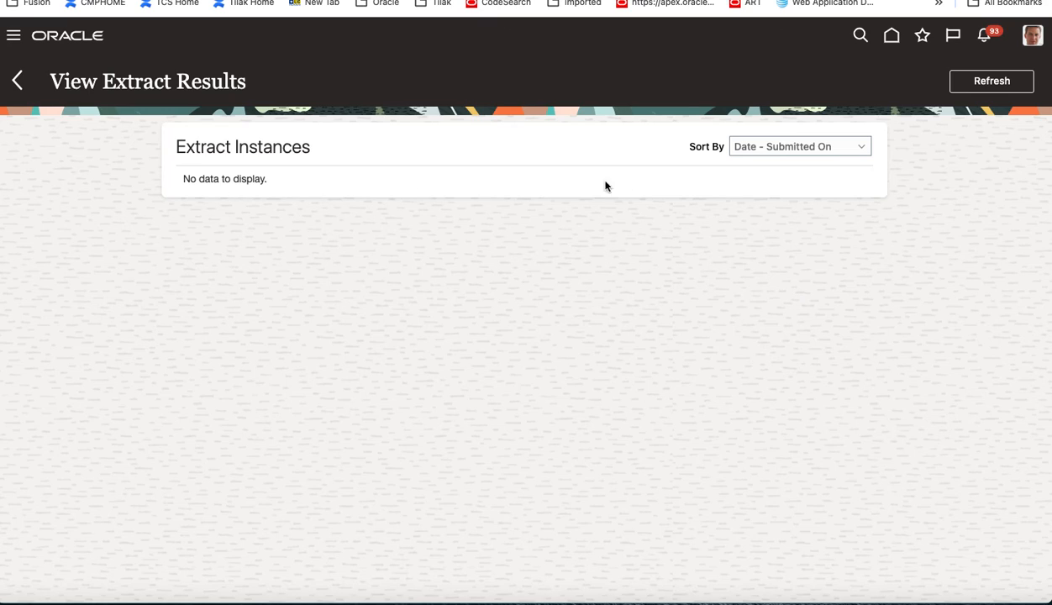
Refresh the extract results until the submitted DEmo-Test-002-240111:20 instance is listed and open it.
click(962, 82)
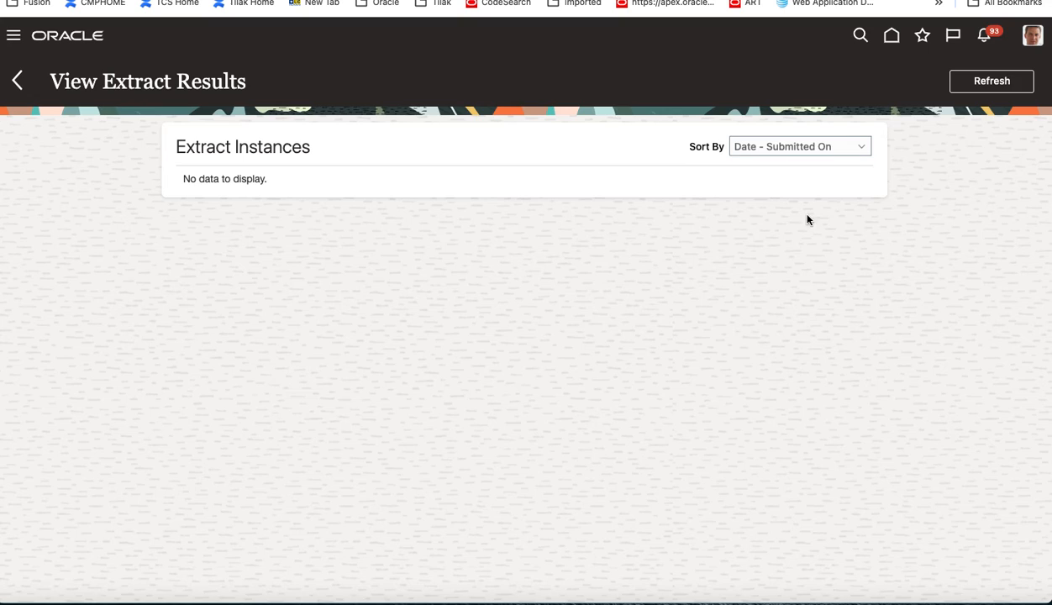
click(986, 82)
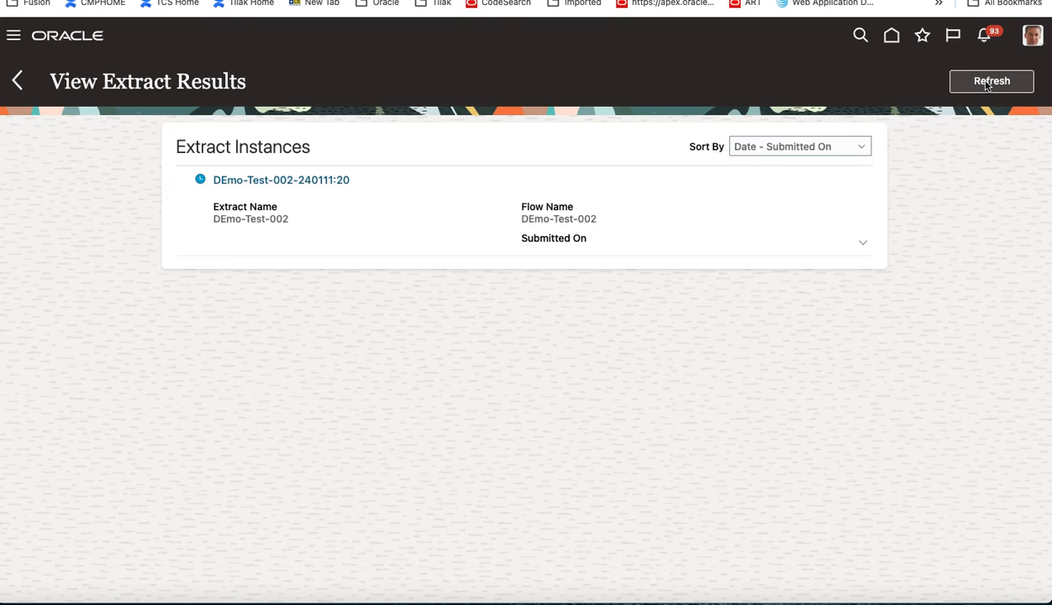
click(278, 183)
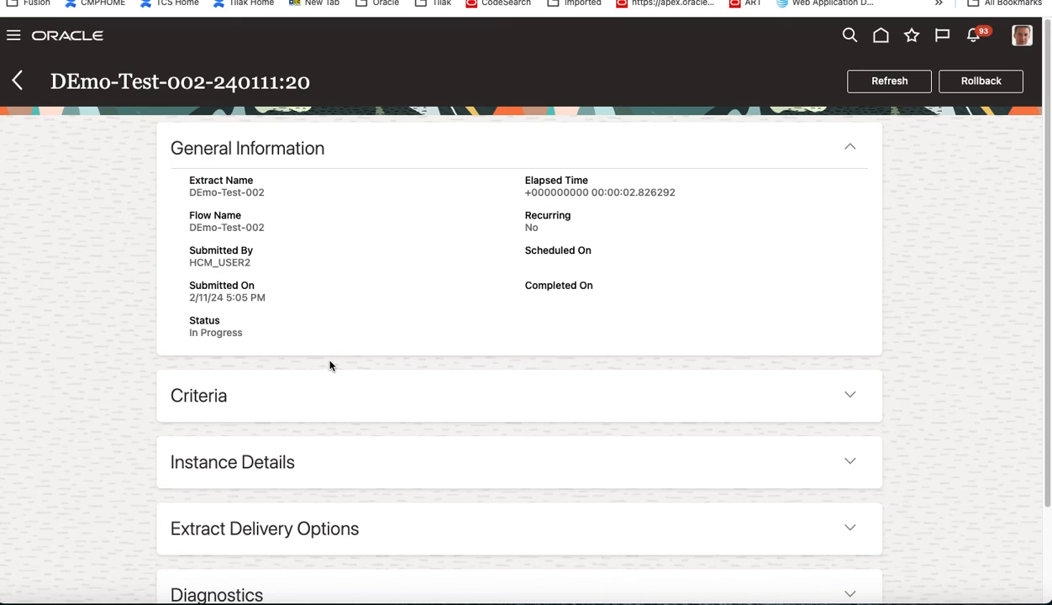
Expand the instance details and examine the overall run status and the status of each archive subprocess.
scroll(554, 468, down, 1)
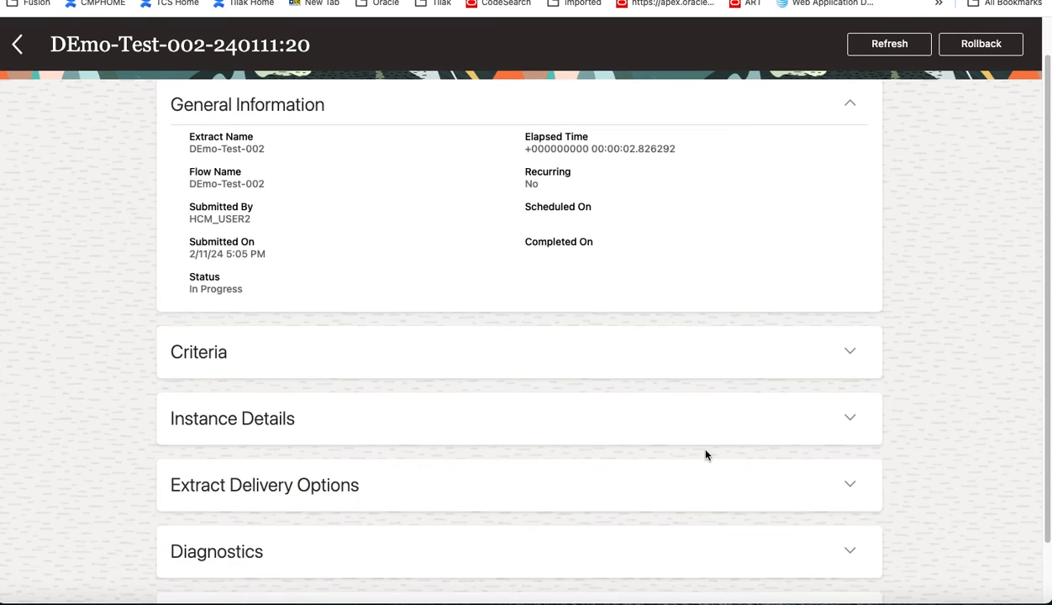
drag(844, 418, 710, 407)
drag(709, 407, 710, 407)
scroll(709, 406, down, 5)
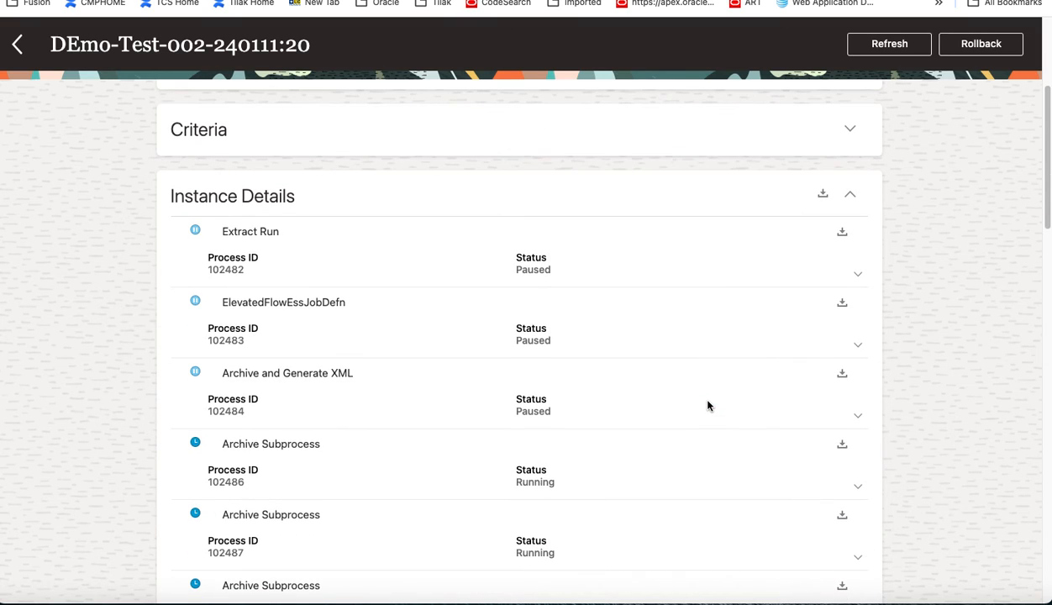
scroll(708, 406, up, 5)
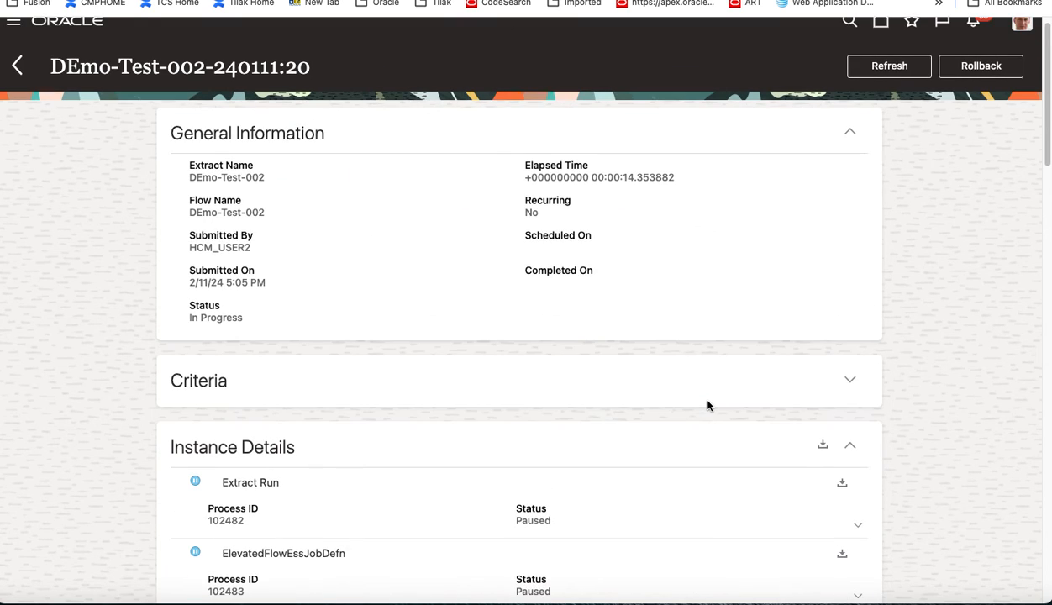
scroll(708, 406, down, 5)
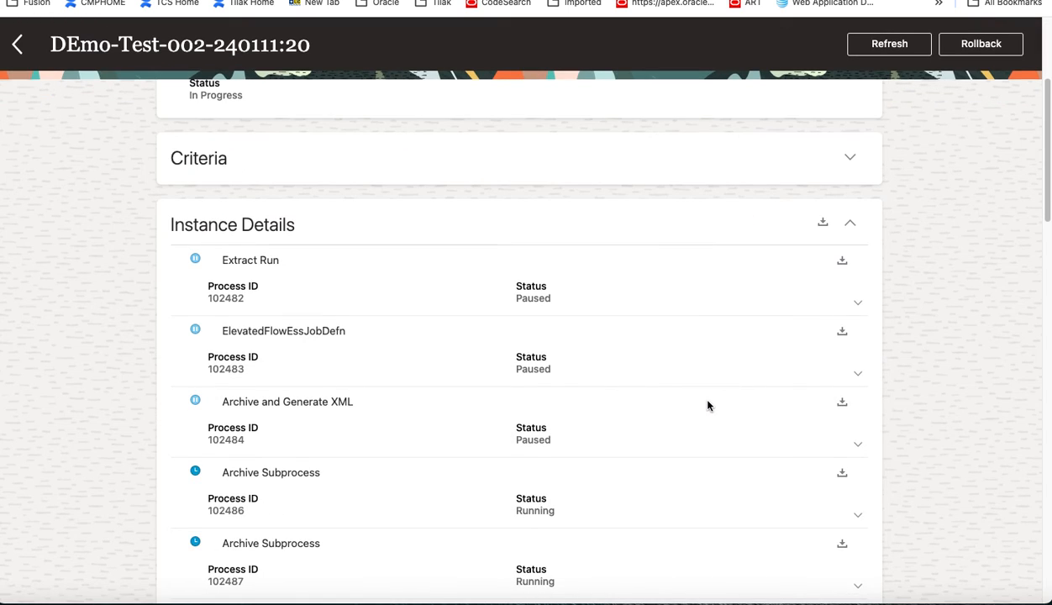
scroll(708, 406, up, 5)
scroll(707, 406, down, 15)
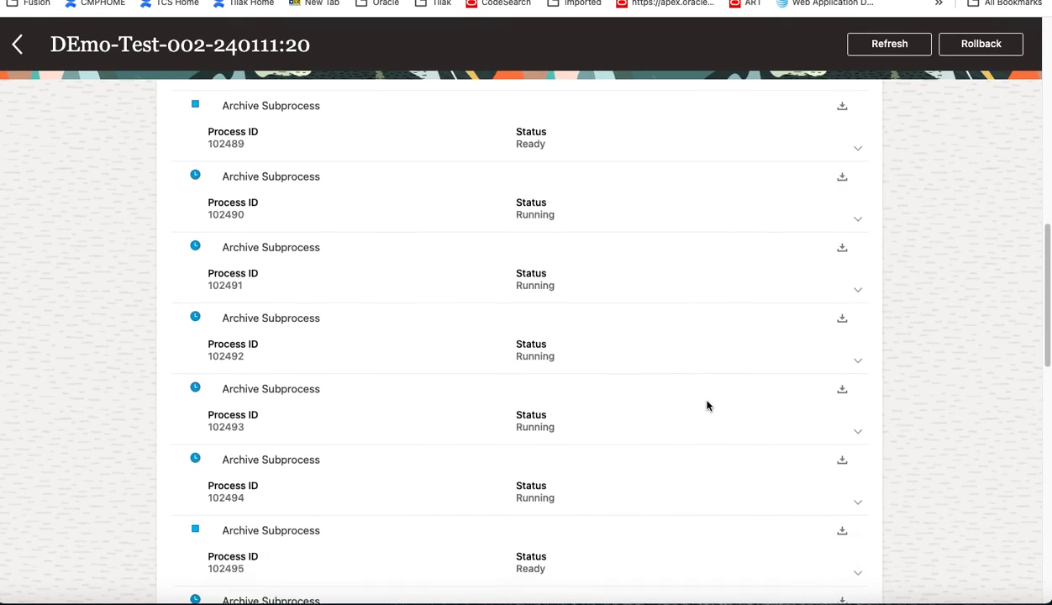
scroll(707, 406, up, 10)
scroll(707, 406, up, 5)
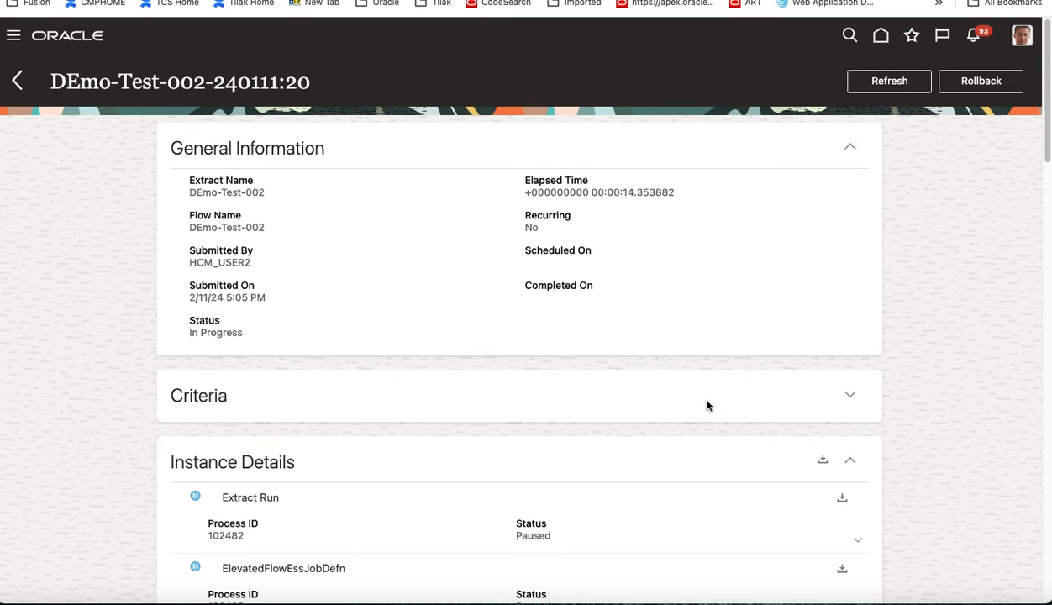
scroll(934, 409, down, 20)
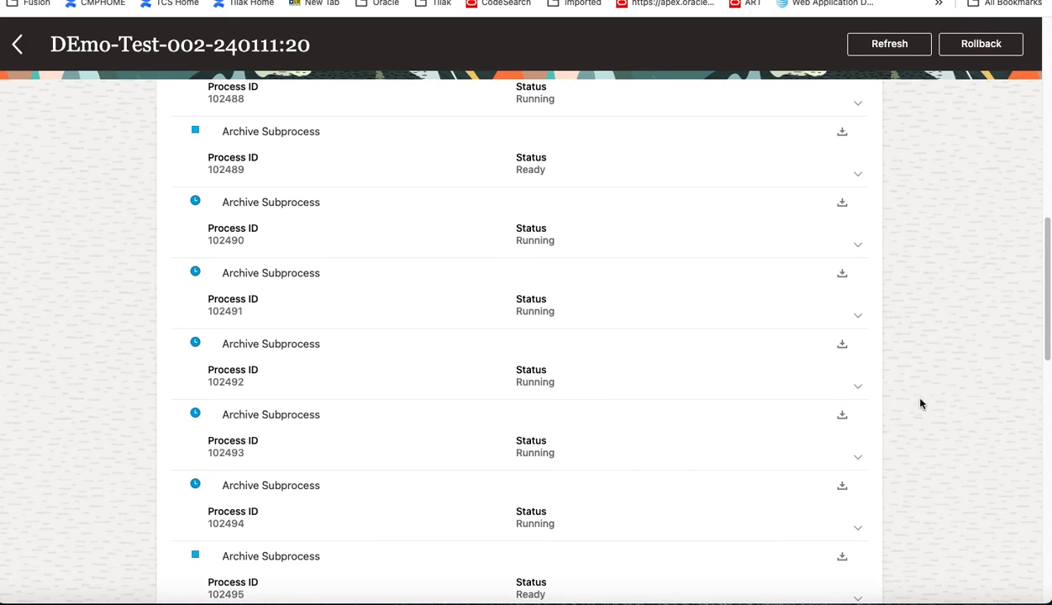
Refresh the DEmo-Test-002-240111:20 instance and check the status of its archive subprocesses.
scroll(720, 409, down, 8)
scroll(721, 407, up, 15)
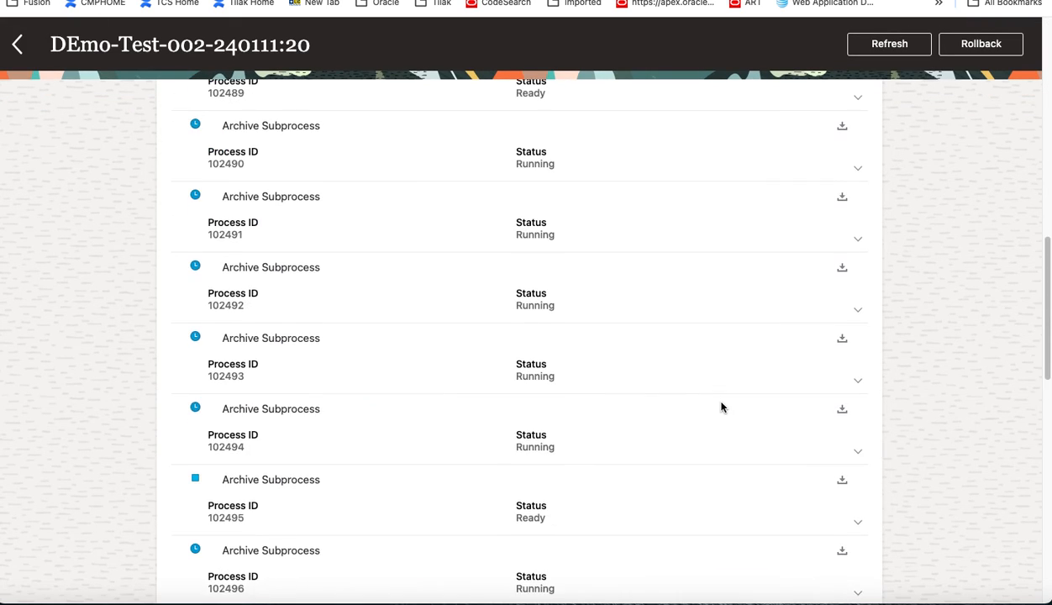
scroll(721, 407, up, 3)
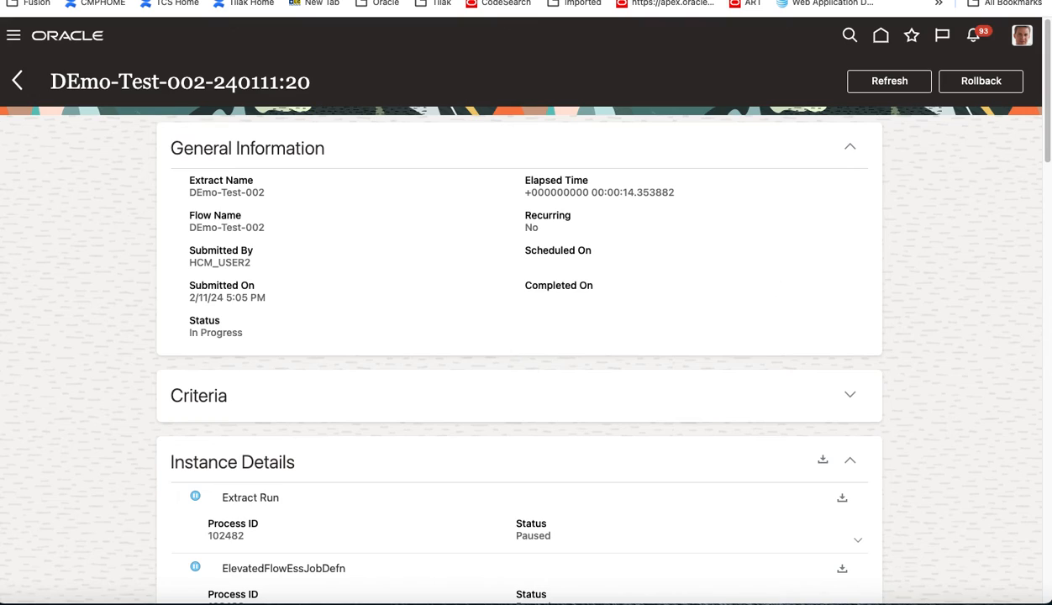
click(908, 84)
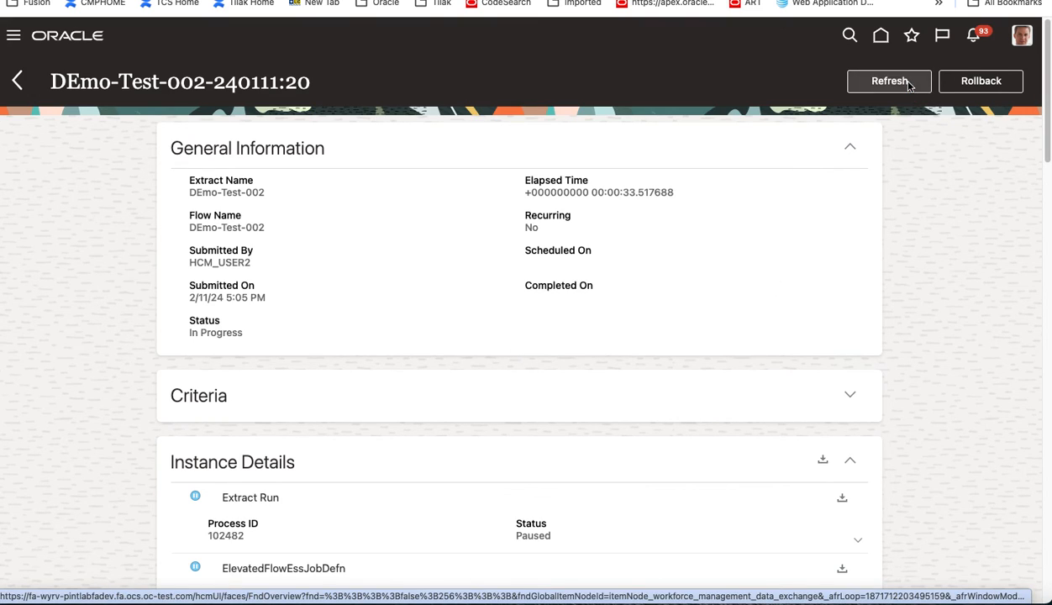
click(908, 84)
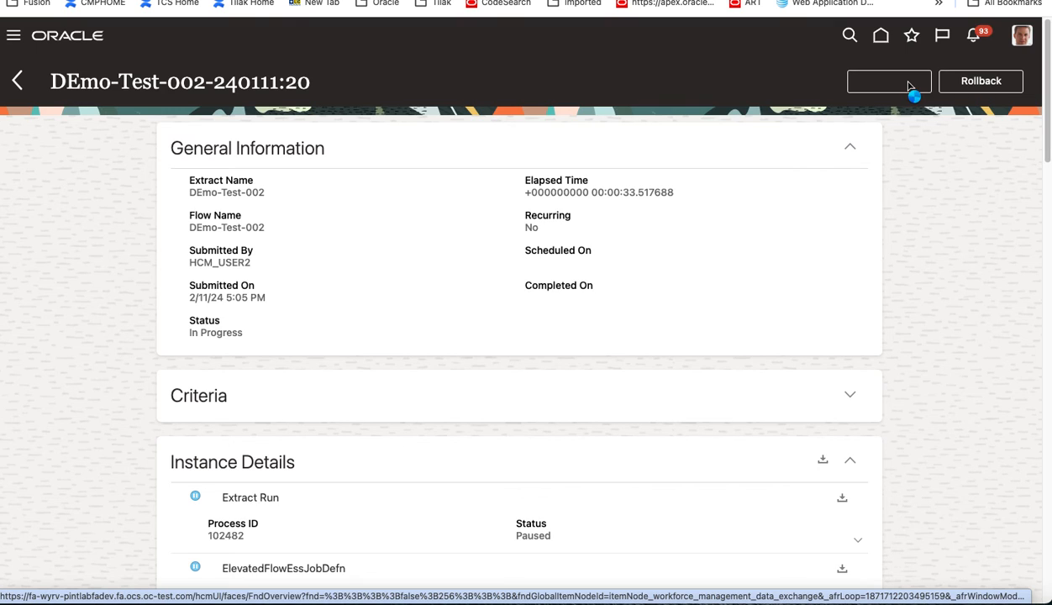
click(911, 83)
scroll(610, 372, down, 5)
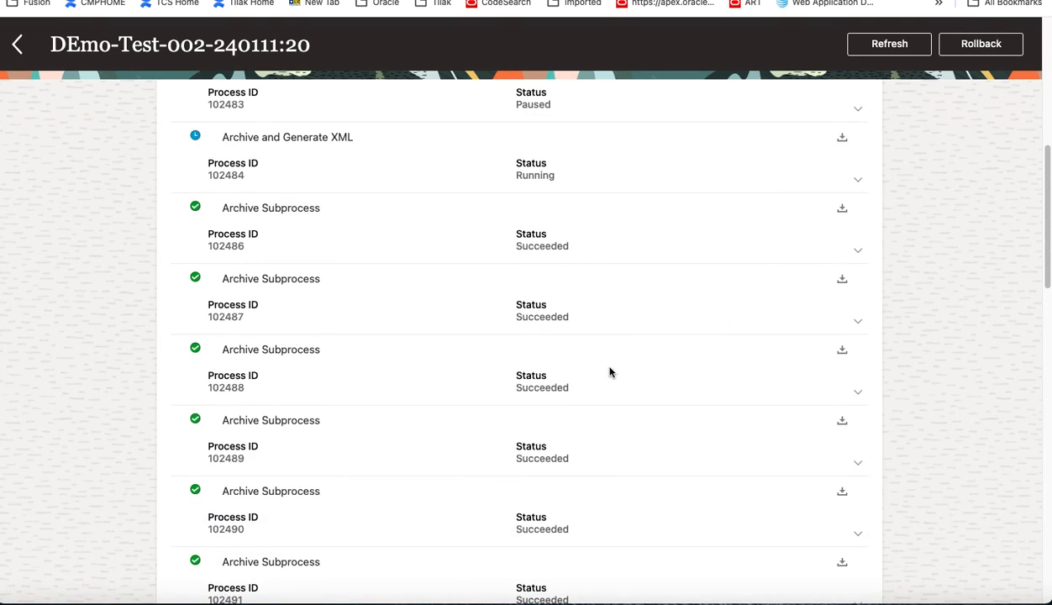
scroll(610, 371, up, 2)
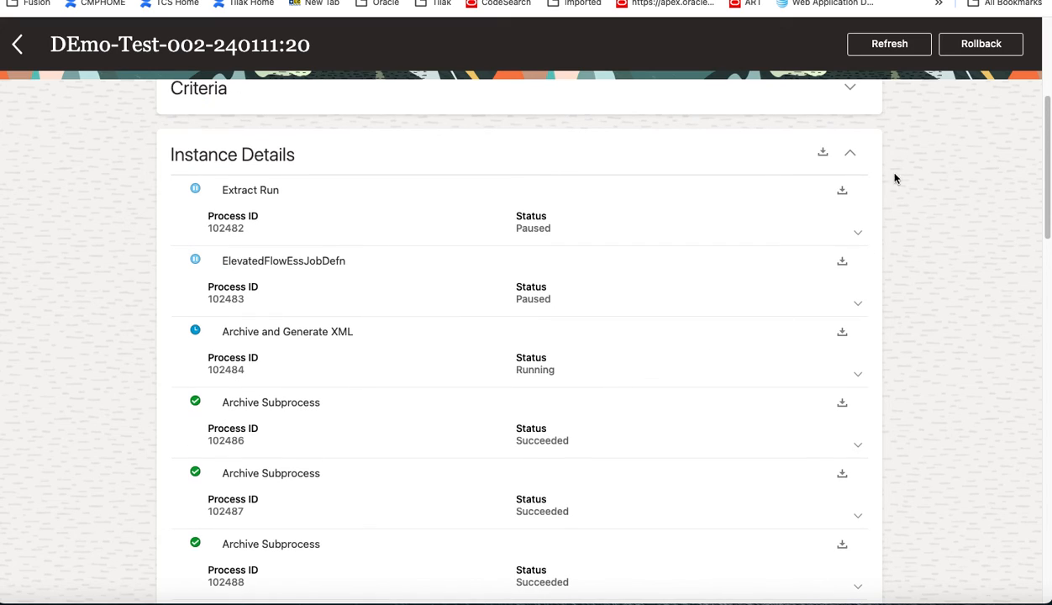
Keep refreshing the extract instance until the Extract Run process is completed.
click(901, 50)
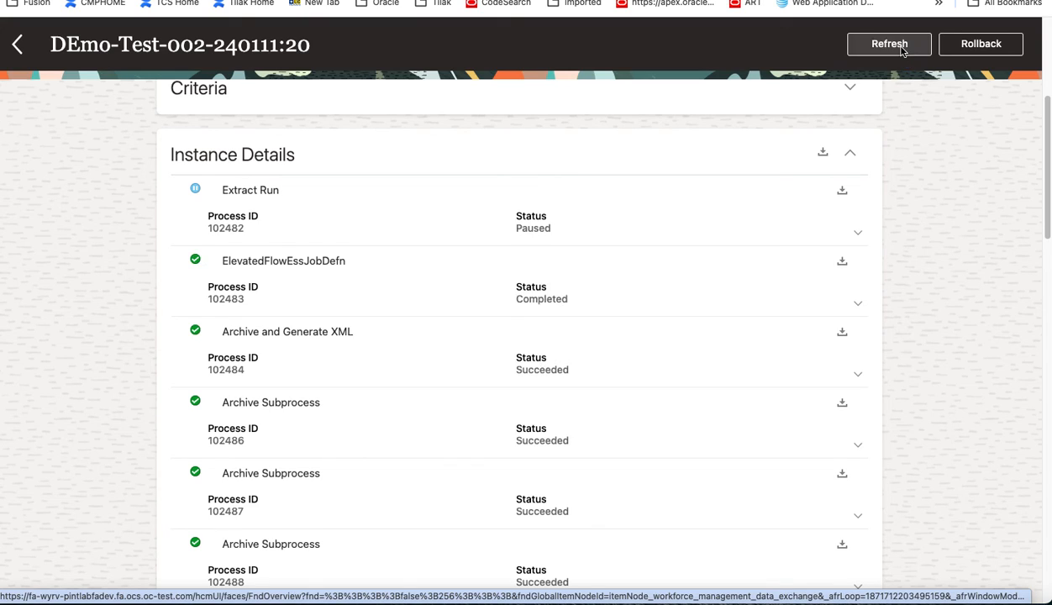
click(901, 50)
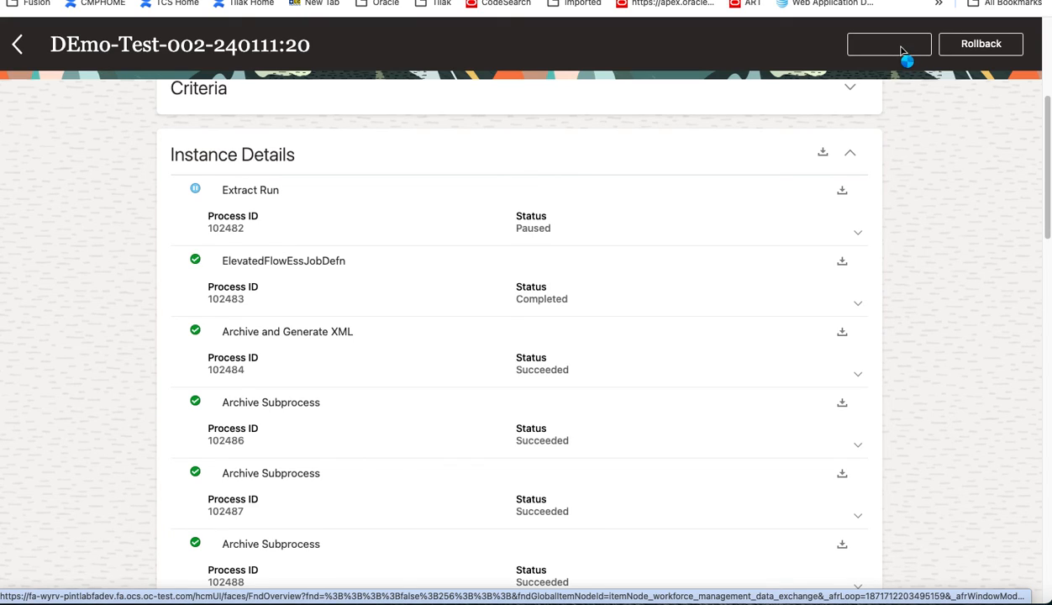
click(901, 50)
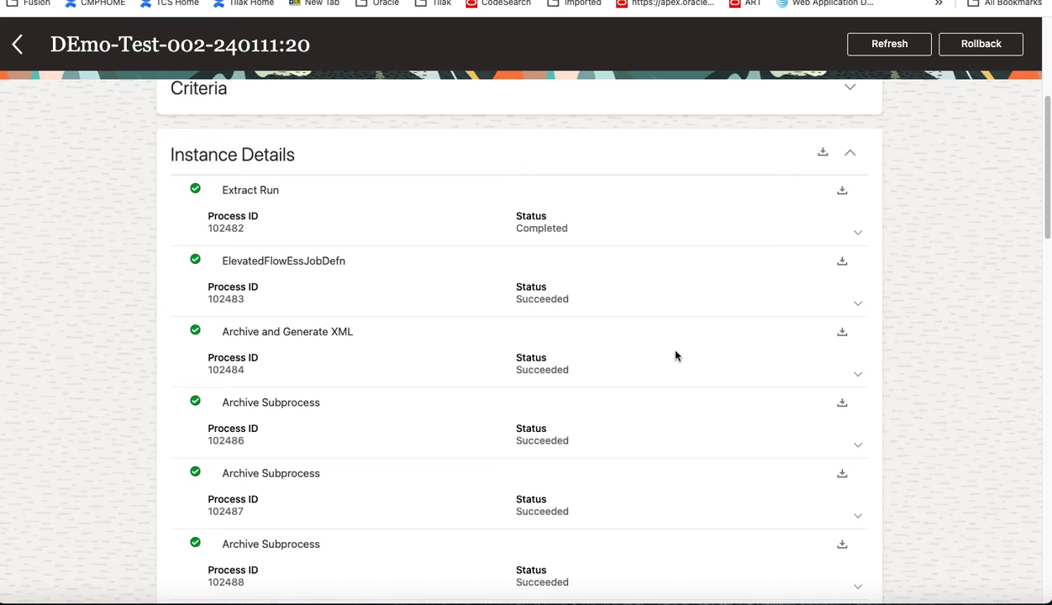
Expand the Extract Delivery Options section of the instance to reach its output files.
scroll(707, 329, down, 1)
scroll(757, 294, up, 1)
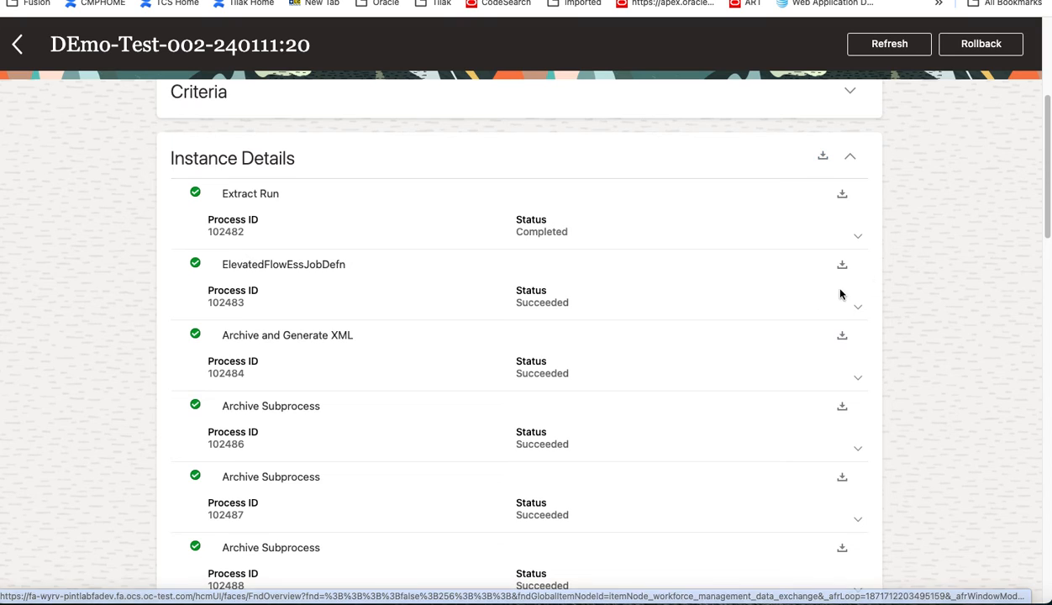
scroll(804, 299, down, 10)
scroll(803, 300, down, 7)
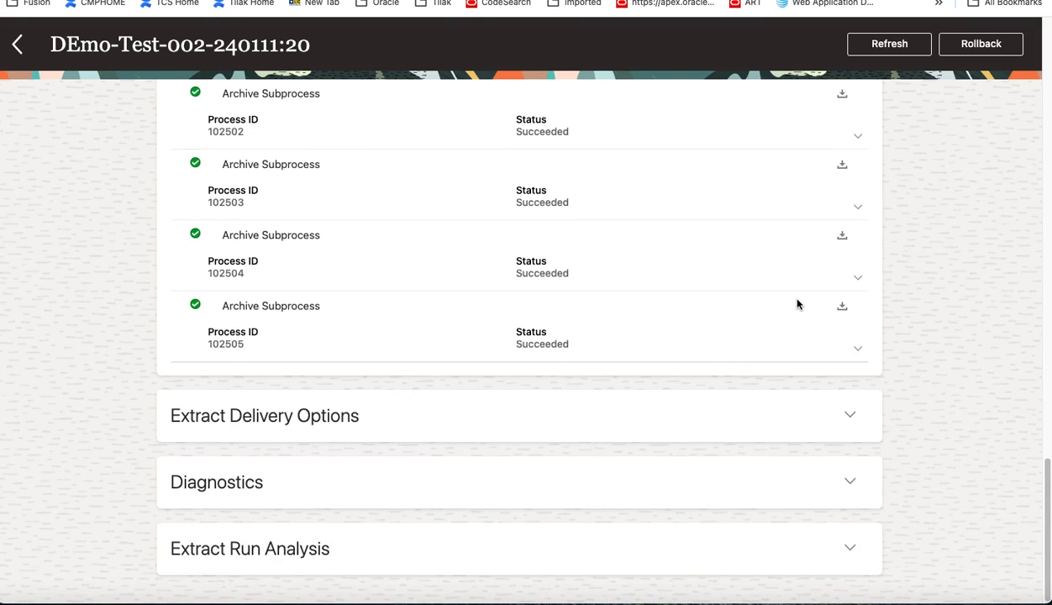
click(849, 416)
scroll(726, 454, down, 4)
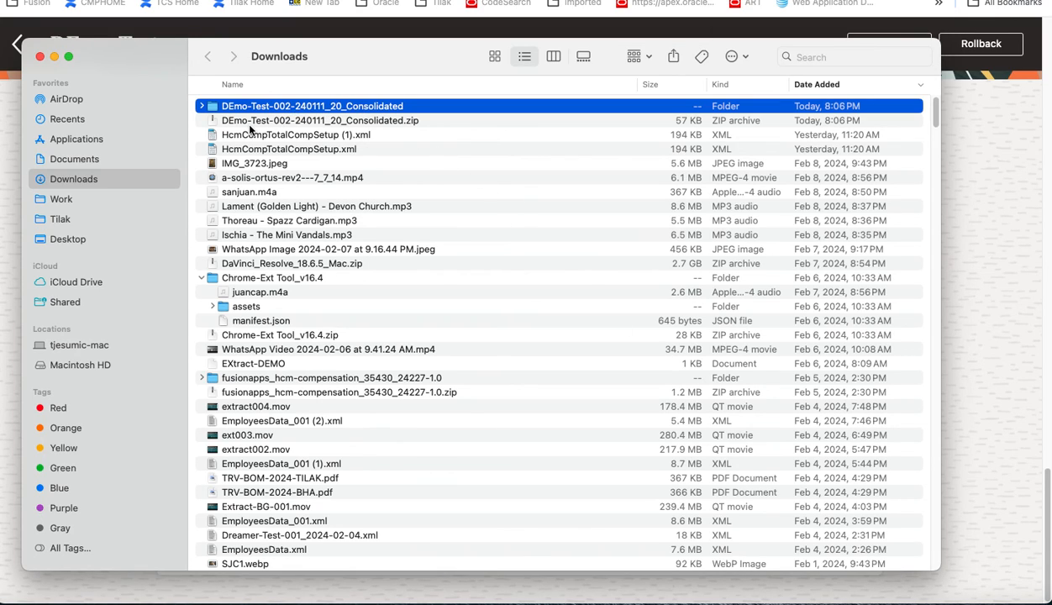
Check the log files in the downloaded DEmo-Test-002-240111_20_Consolidated folder and close the Finder window.
click(332, 122)
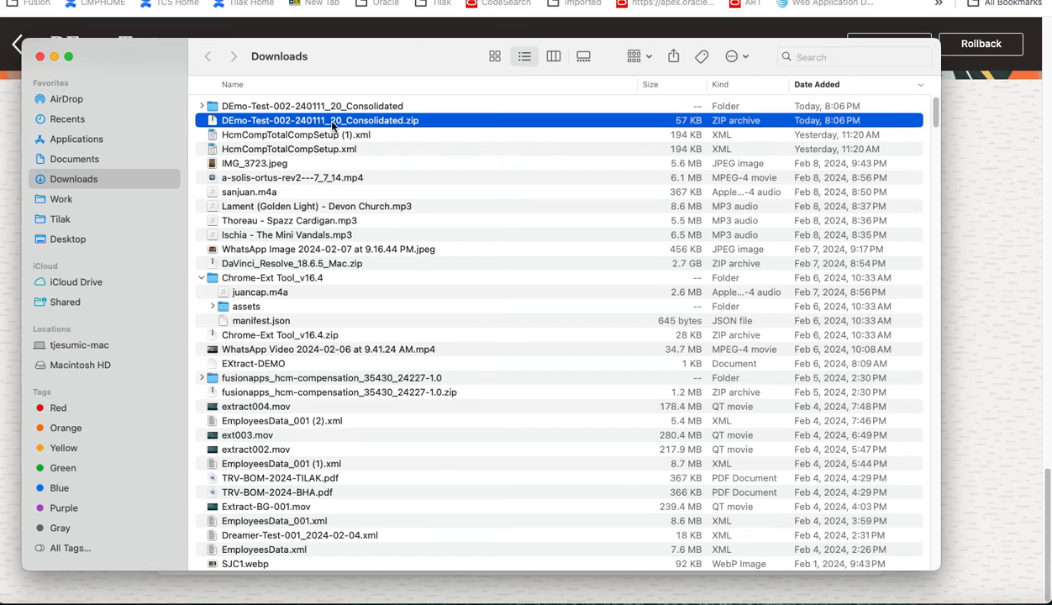
click(202, 106)
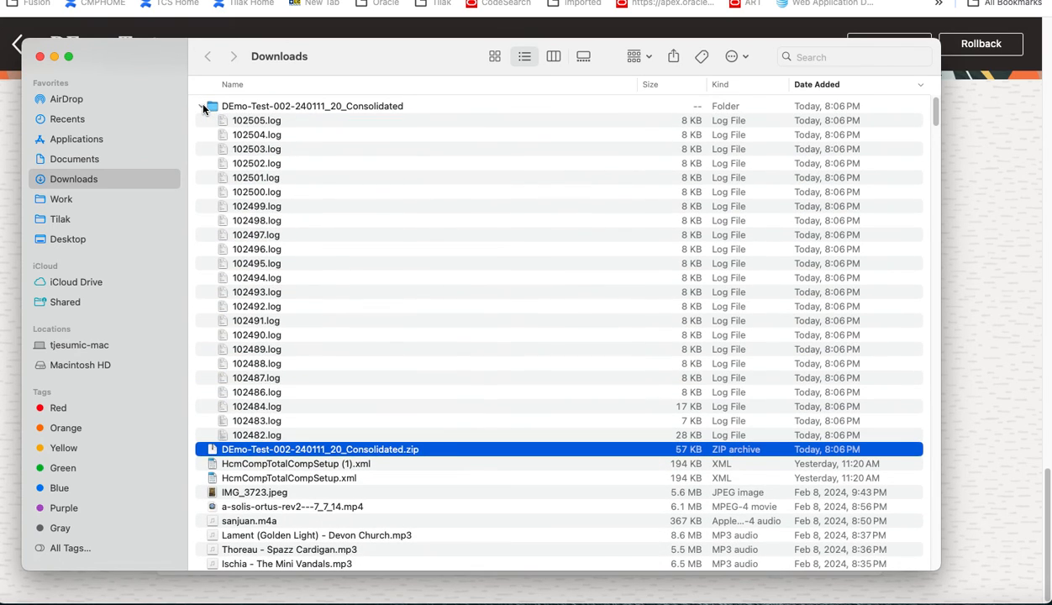
click(202, 105)
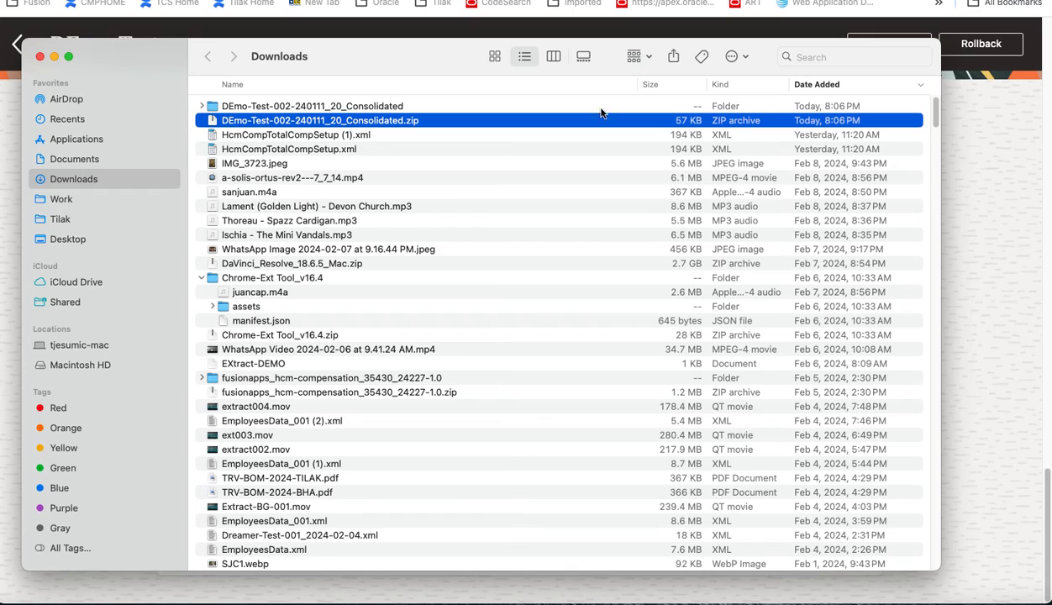
click(40, 56)
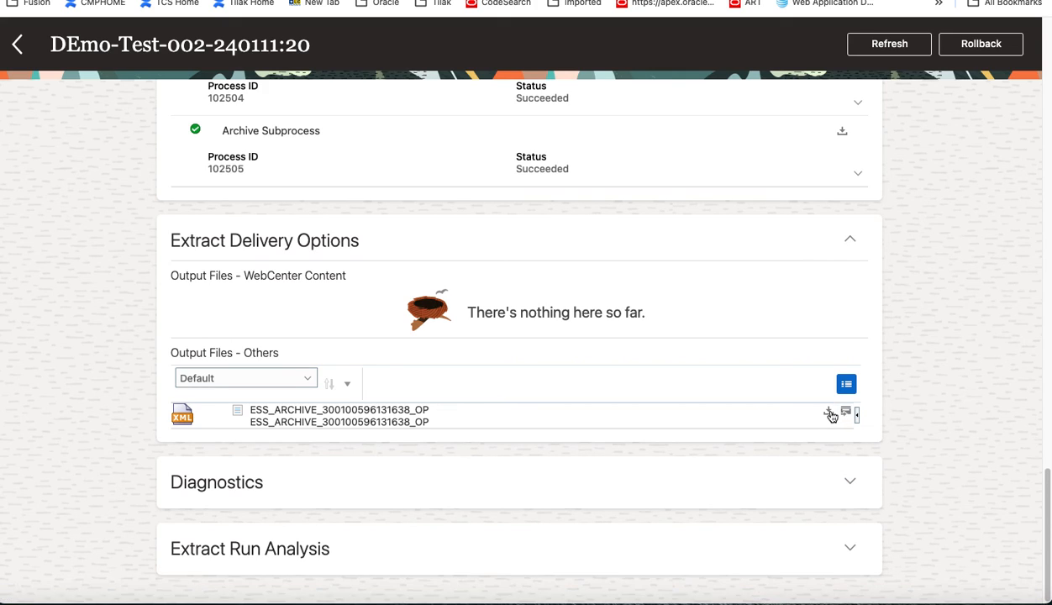
Download the ESS_ARCHIVE XML output listed under Output Files - Others and dismiss the page expiry message.
click(829, 413)
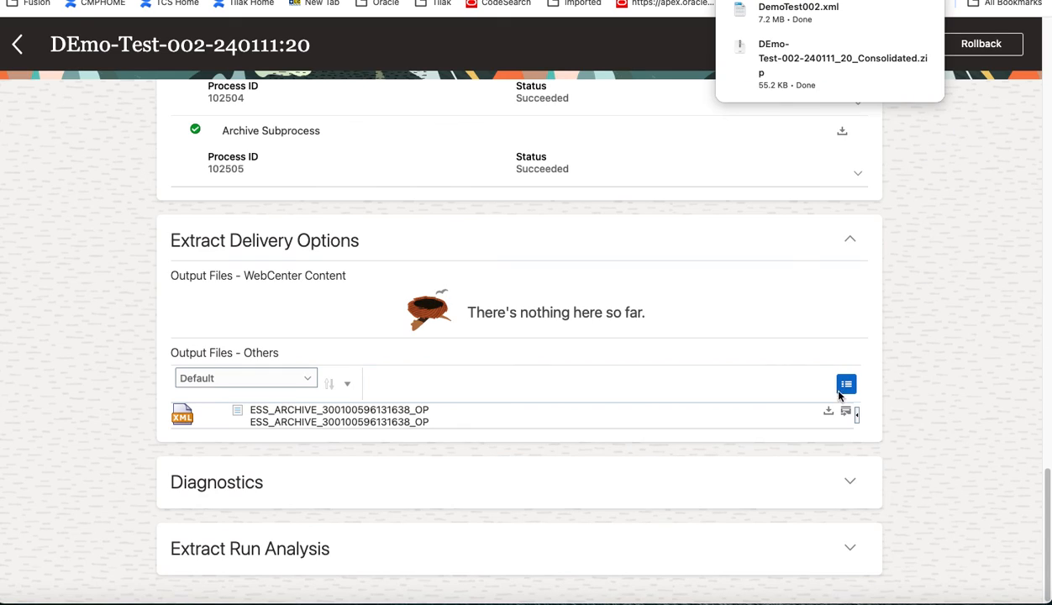
right_click(767, 11)
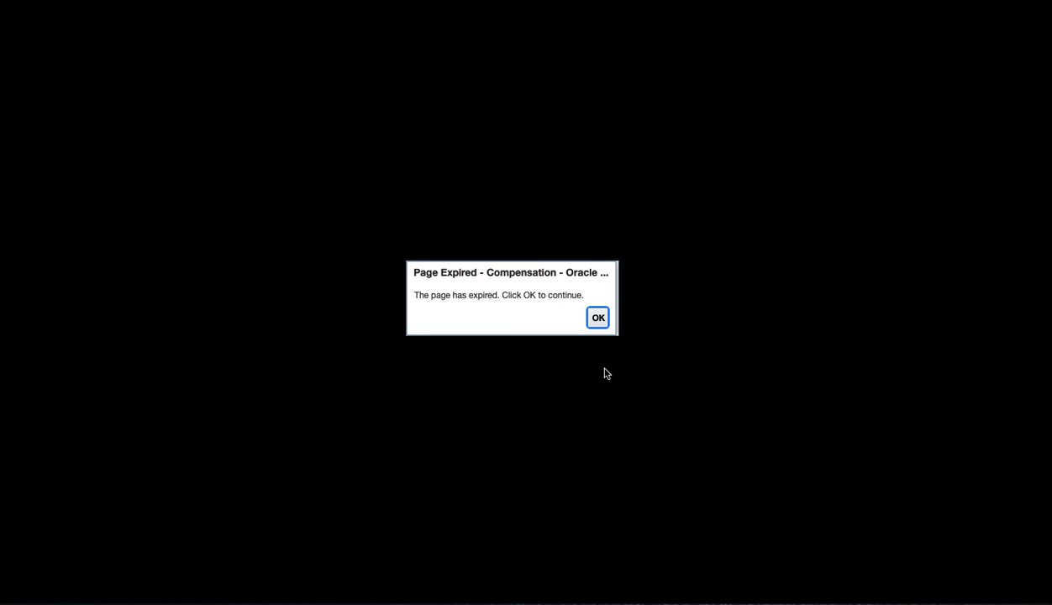
click(590, 317)
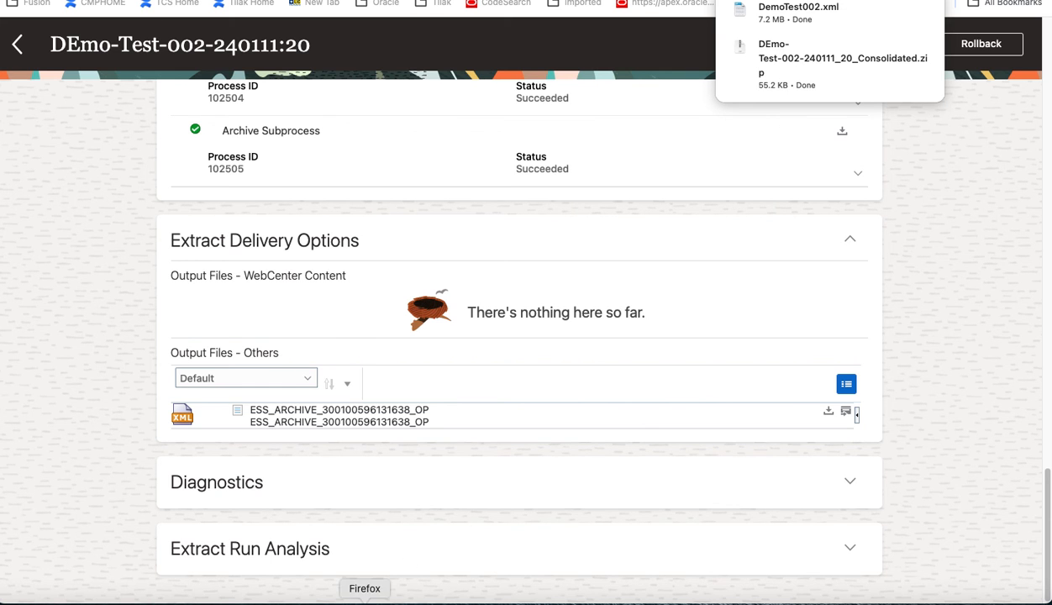
Switch to Firefox and open the downloaded DemoTest002.xml file in it, using a Finder window.
click(365, 602)
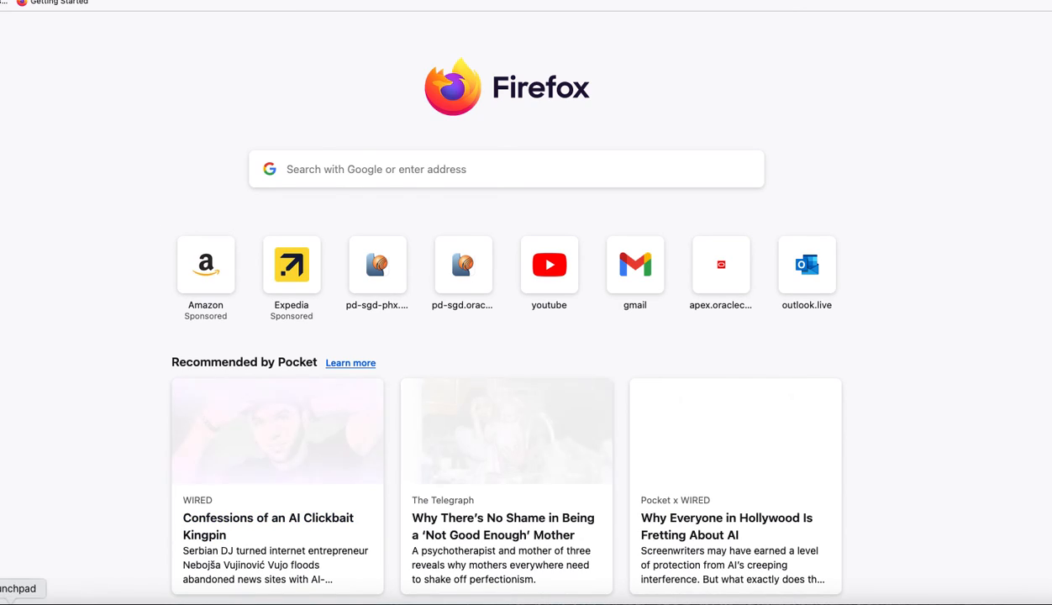
click(1, 602)
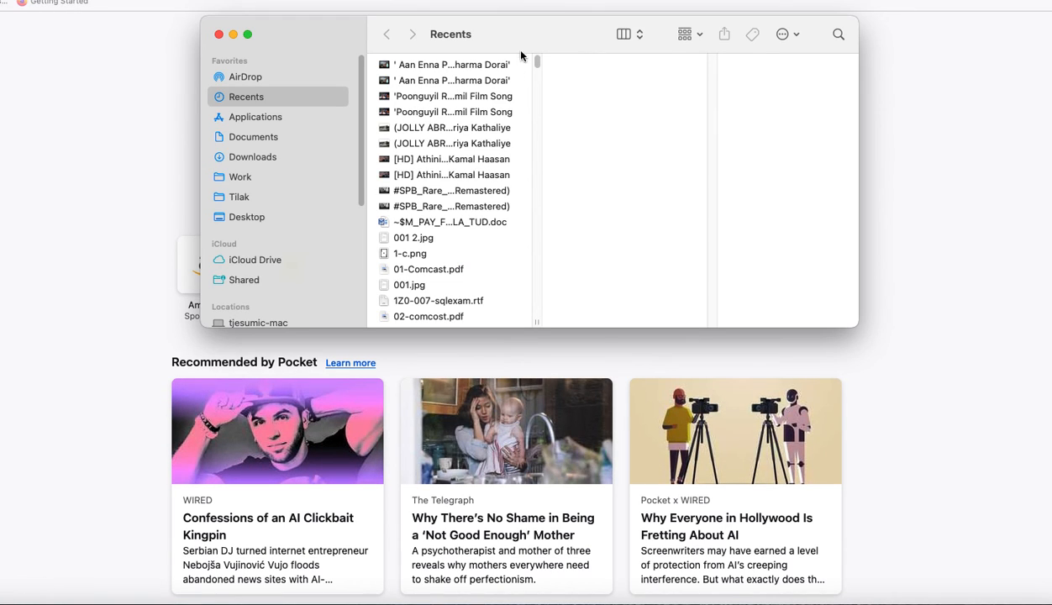
drag(518, 30, 0, 145)
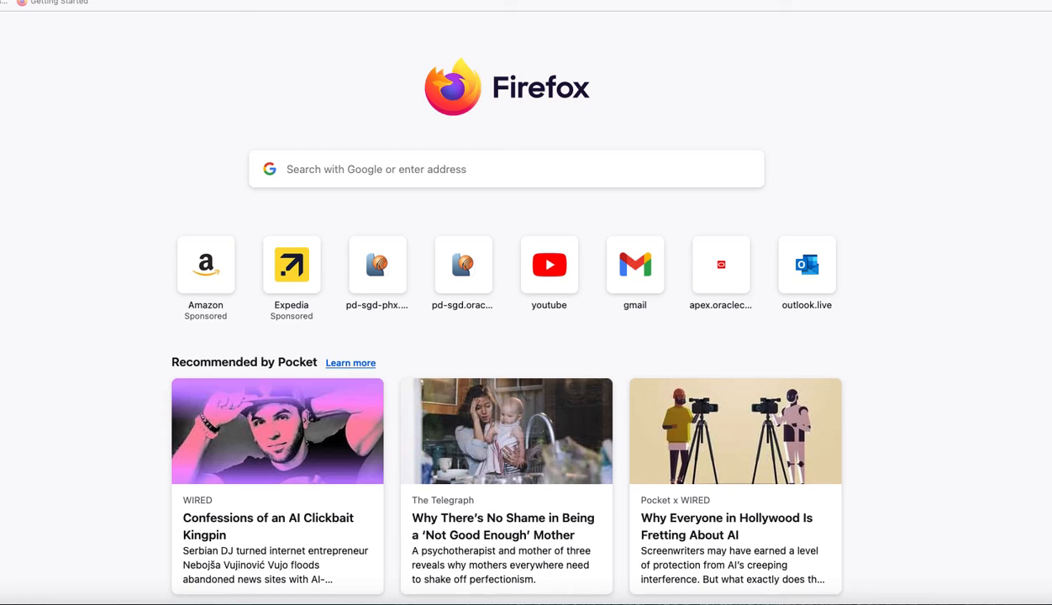
drag(0, 195, 513, 218)
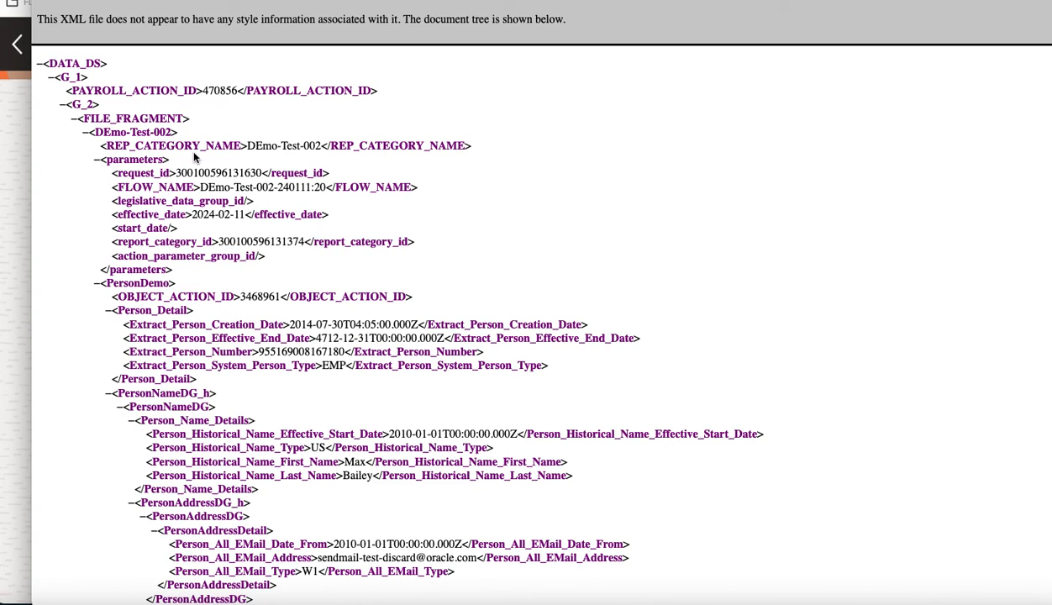
Examine the extract parameters and the first PersonDemo record, including its Person_Detail, PersonNameDG and PersonAddressDG groups.
scroll(221, 214, down, 3)
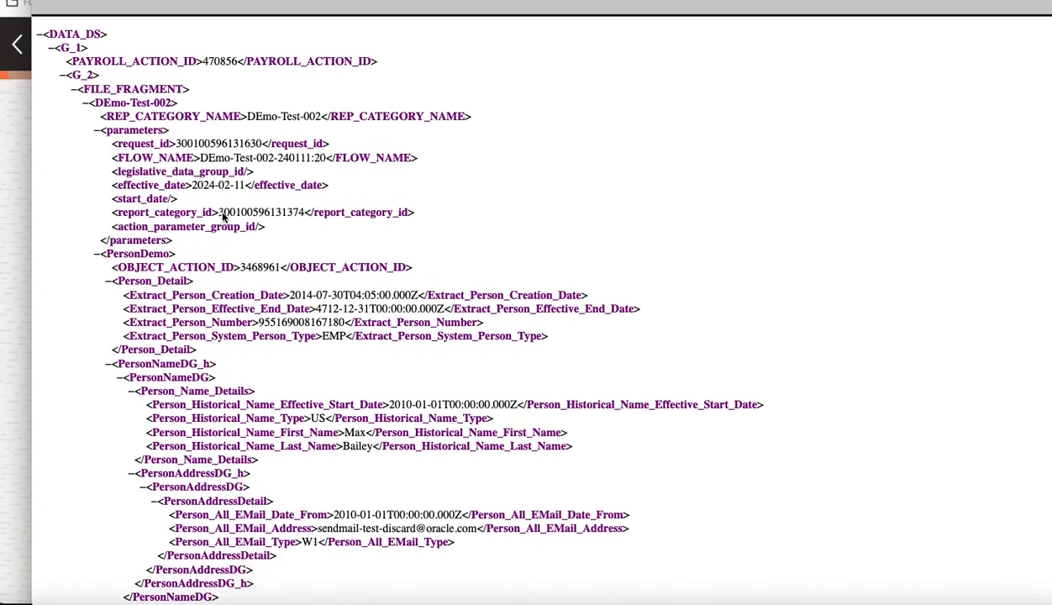
scroll(223, 215, down, 1)
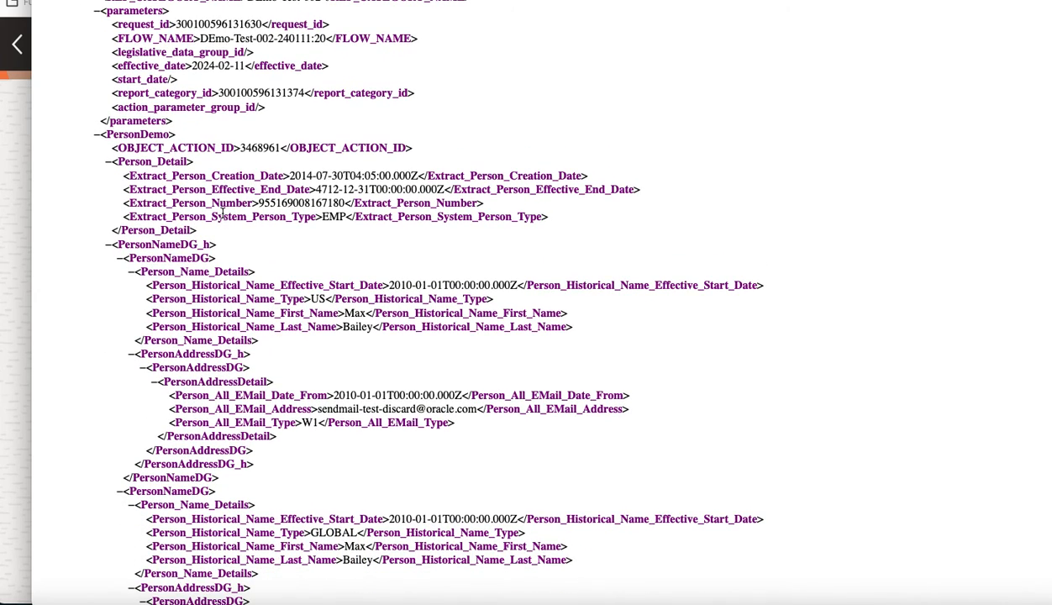
scroll(221, 214, down, 1)
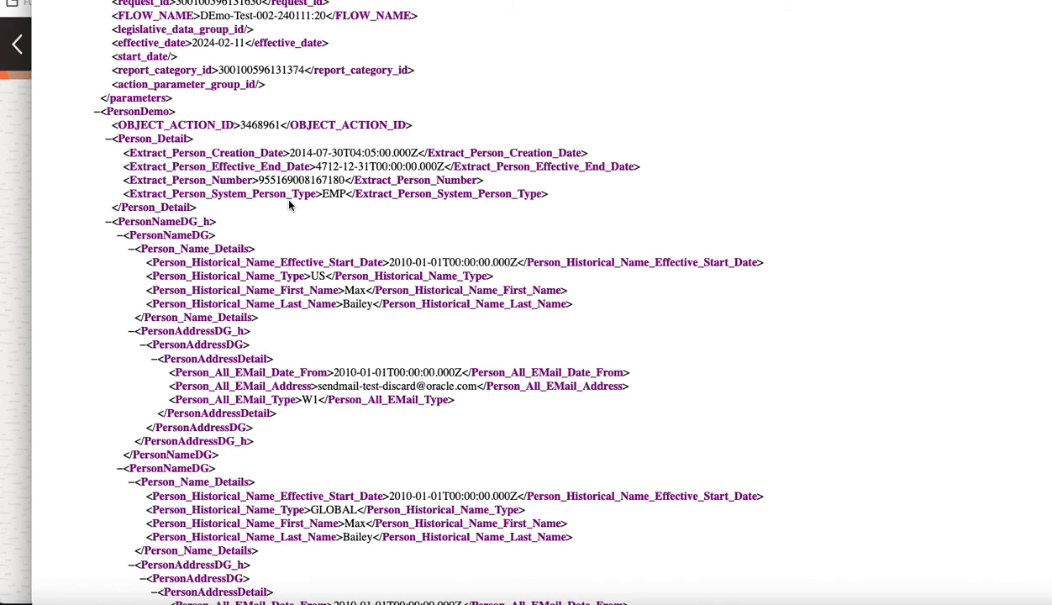
scroll(291, 205, down, 1)
scroll(289, 205, down, 3)
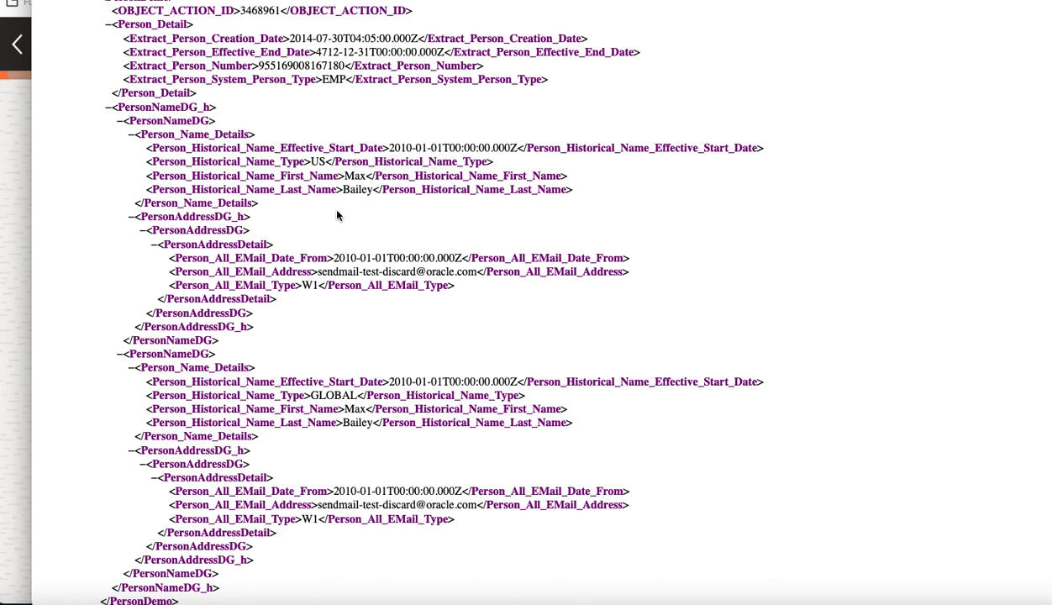
scroll(332, 210, down, 3)
scroll(336, 215, up, 3)
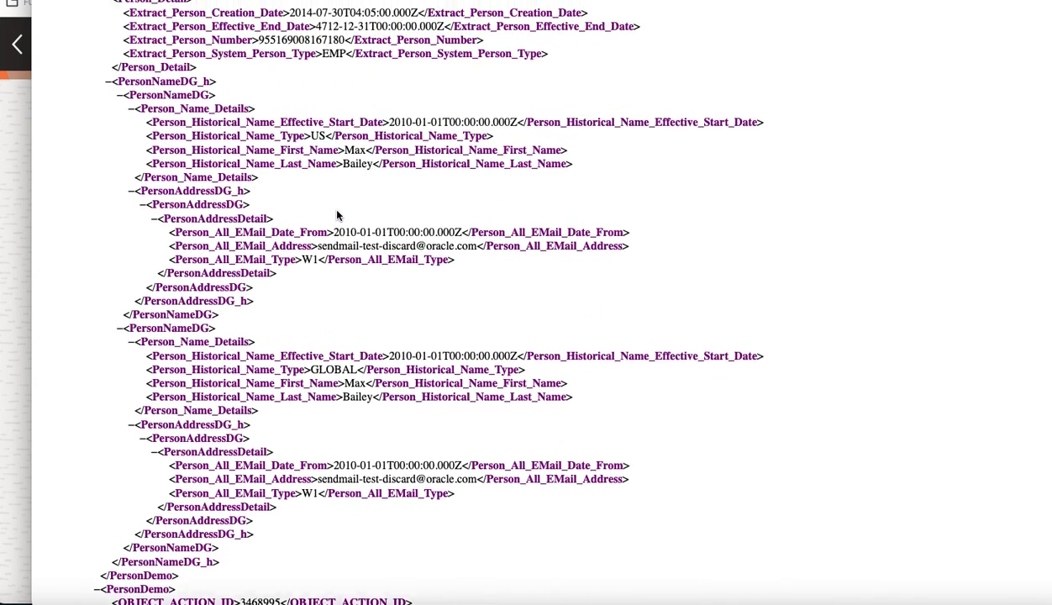
scroll(323, 181, up, 1)
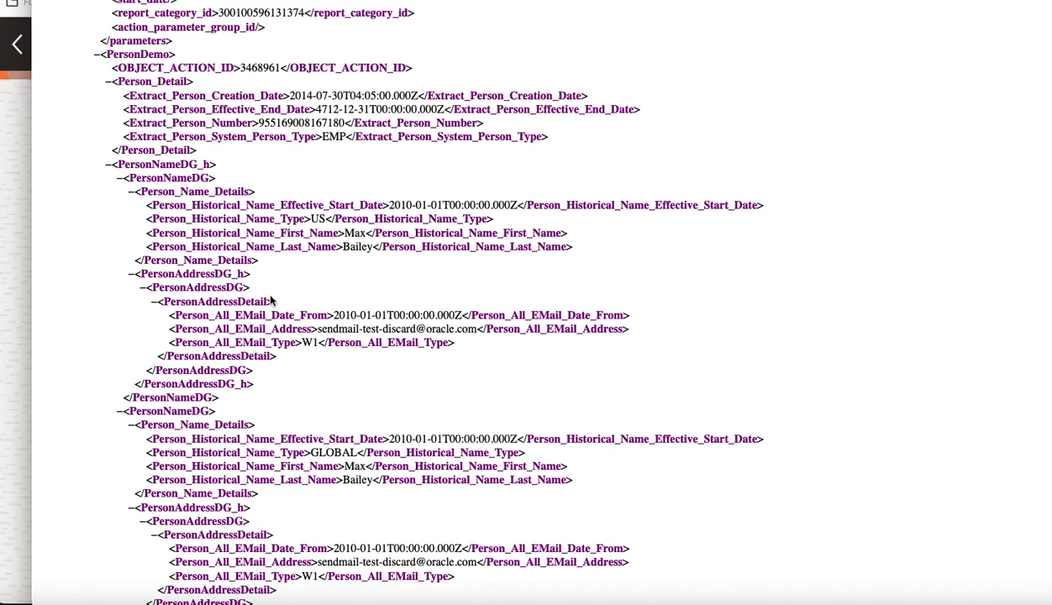
scroll(273, 301, down, 1)
scroll(272, 301, down, 1)
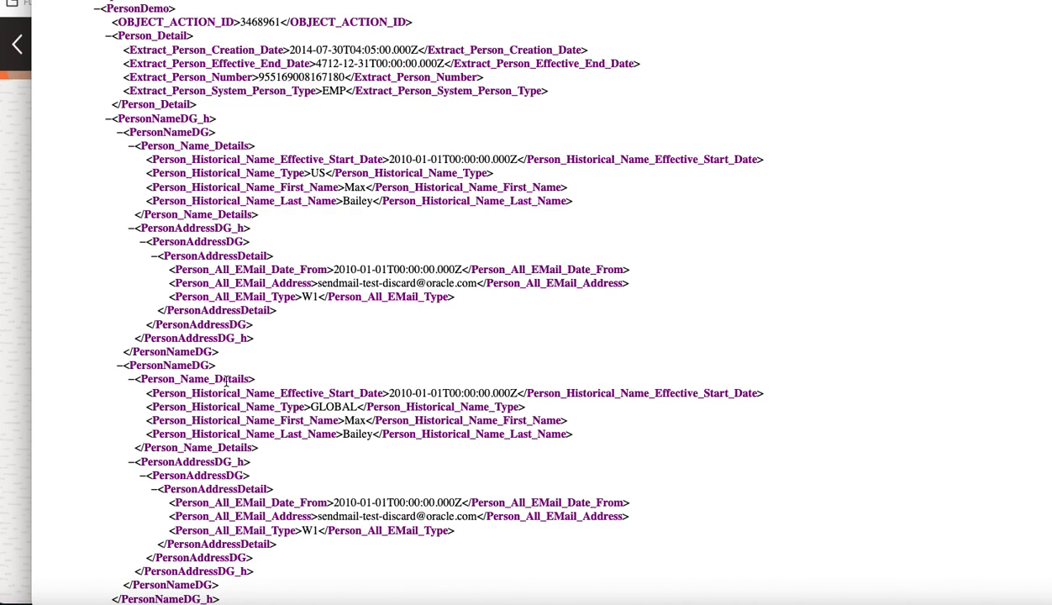
Examine the following PersonDemo records in the XML and compare their name and address group structure with the first record.
scroll(225, 378, down, 4)
scroll(225, 383, down, 7)
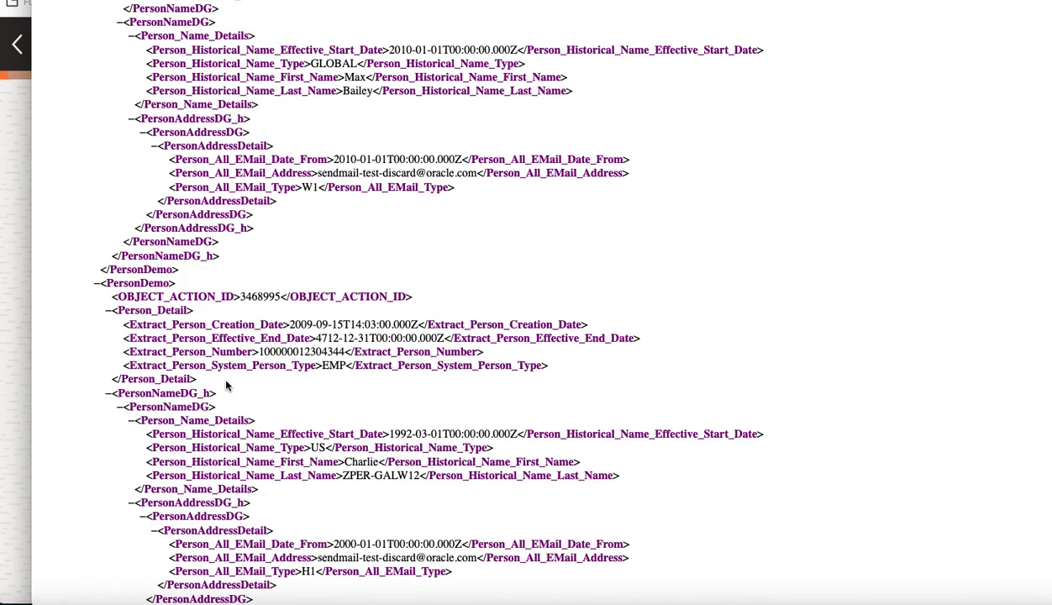
scroll(225, 384, down, 4)
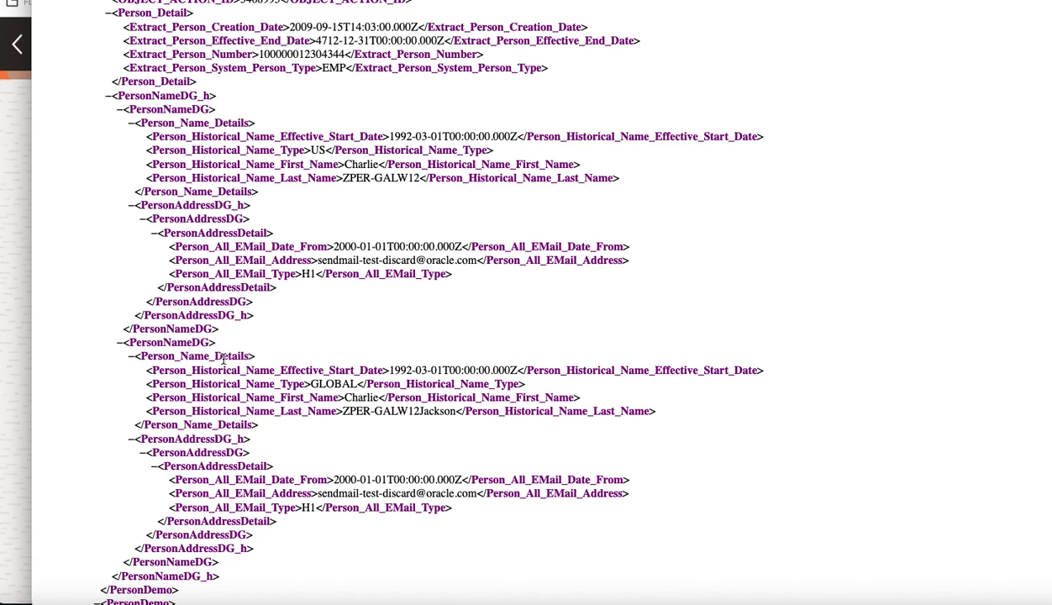
scroll(218, 352, down, 3)
scroll(222, 360, down, 4)
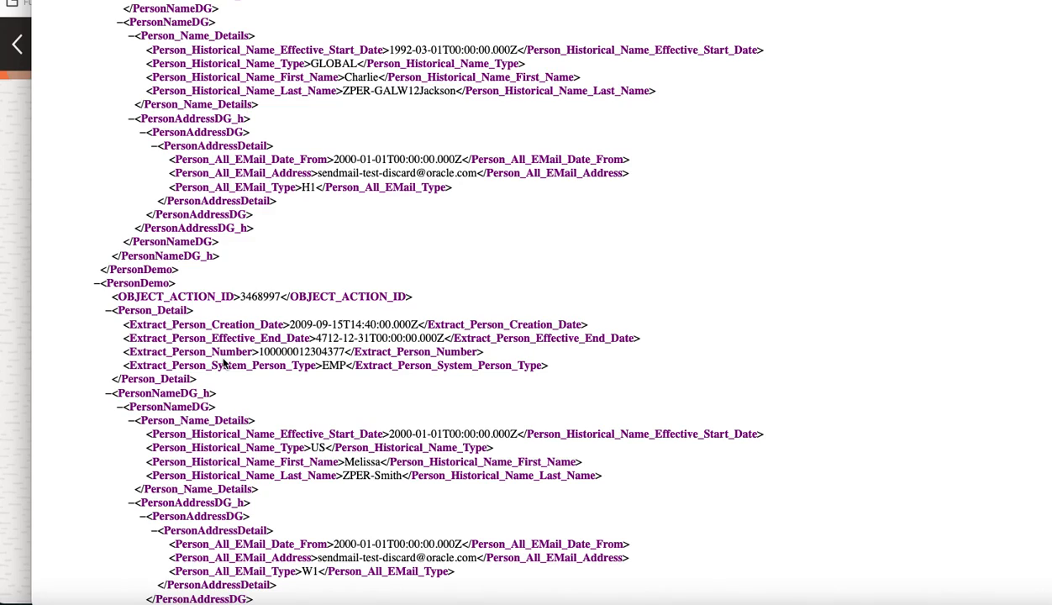
scroll(223, 360, up, 20)
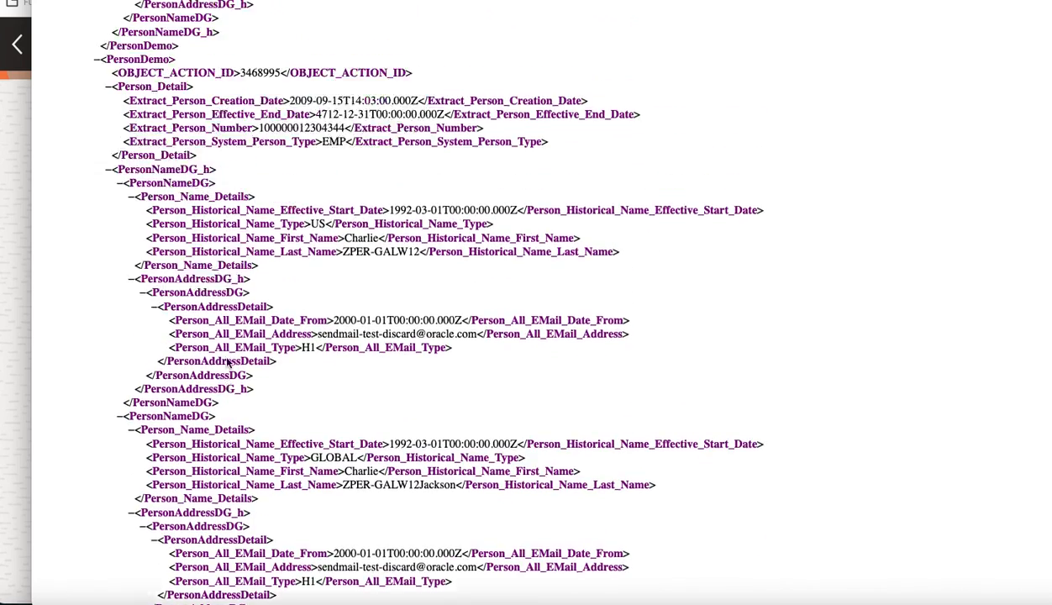
scroll(226, 363, up, 3)
scroll(225, 365, down, 2)
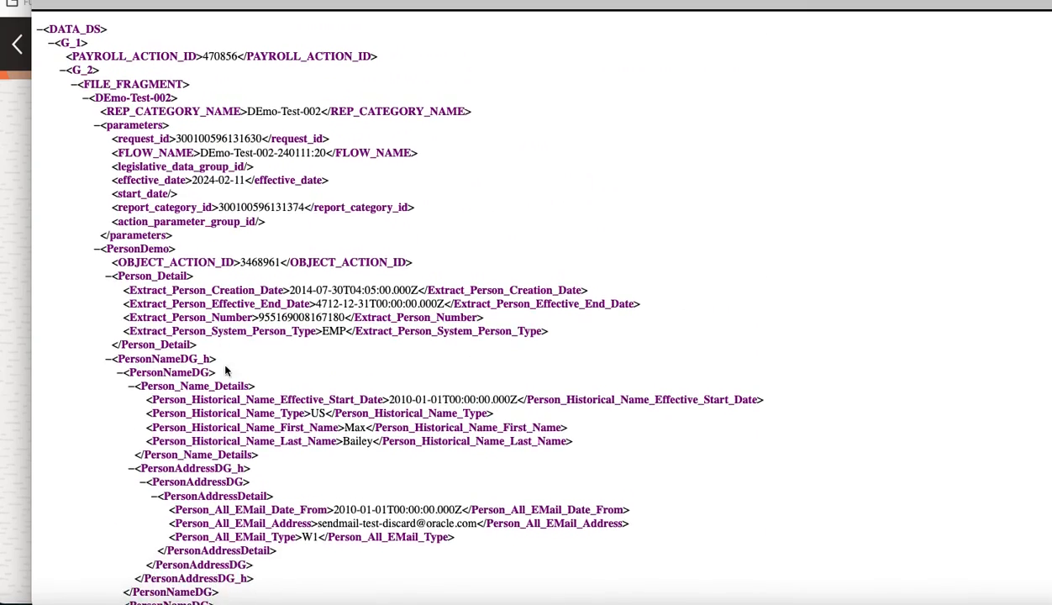
Compare the US and GLOBAL PersonNameDG groups and their nested PersonAddressDG details within the first PersonDemo record.
scroll(226, 366, down, 2)
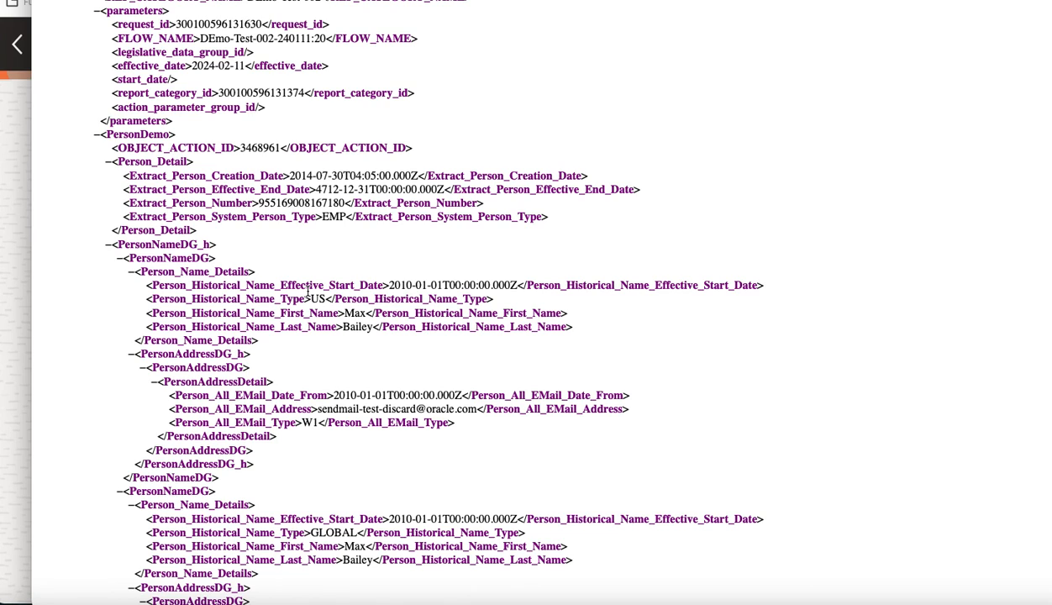
scroll(308, 290, down, 3)
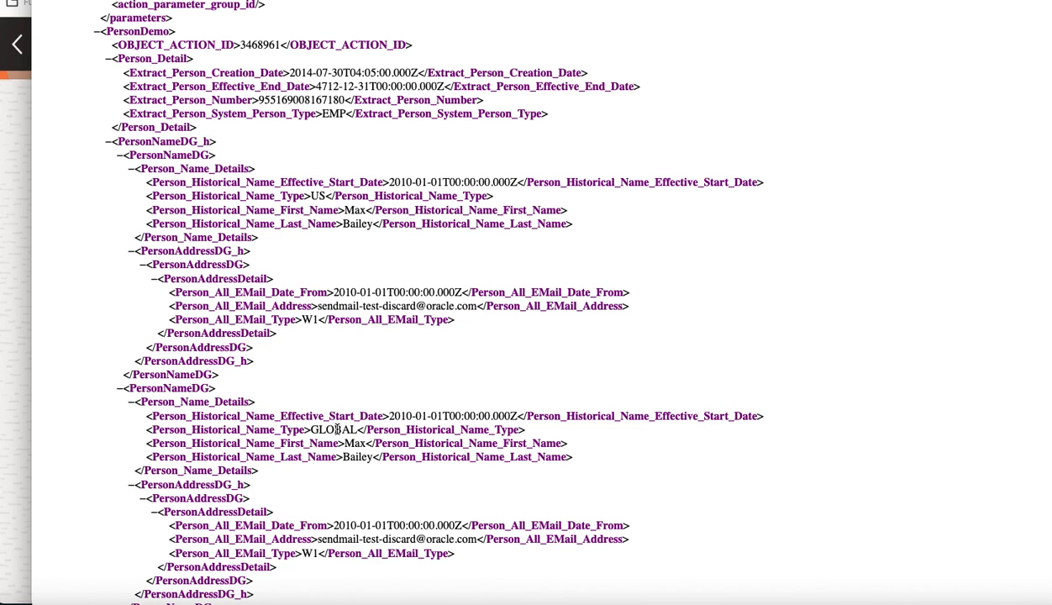
scroll(342, 291, down, 5)
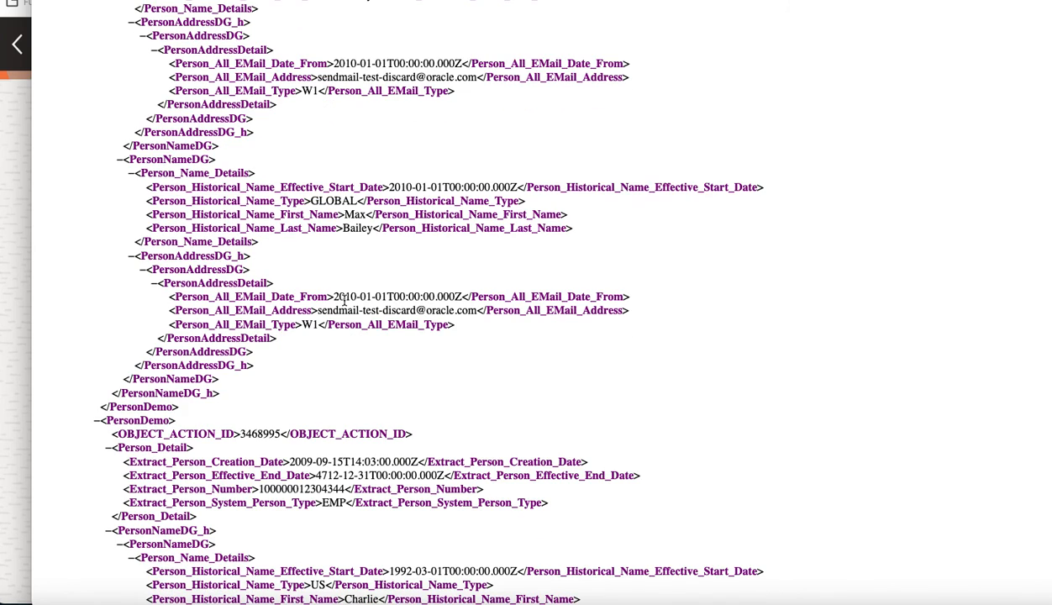
Highlight the effective_date and start_date entries in the extract parameters and review them against the first PersonDemo record's dates.
scroll(343, 301, up, 12)
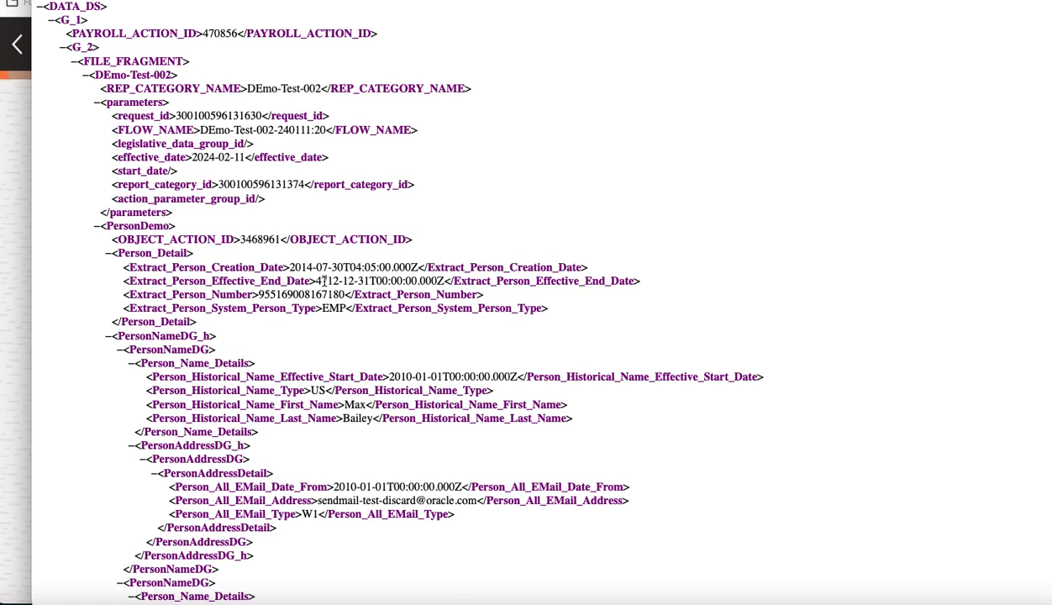
scroll(279, 290, up, 2)
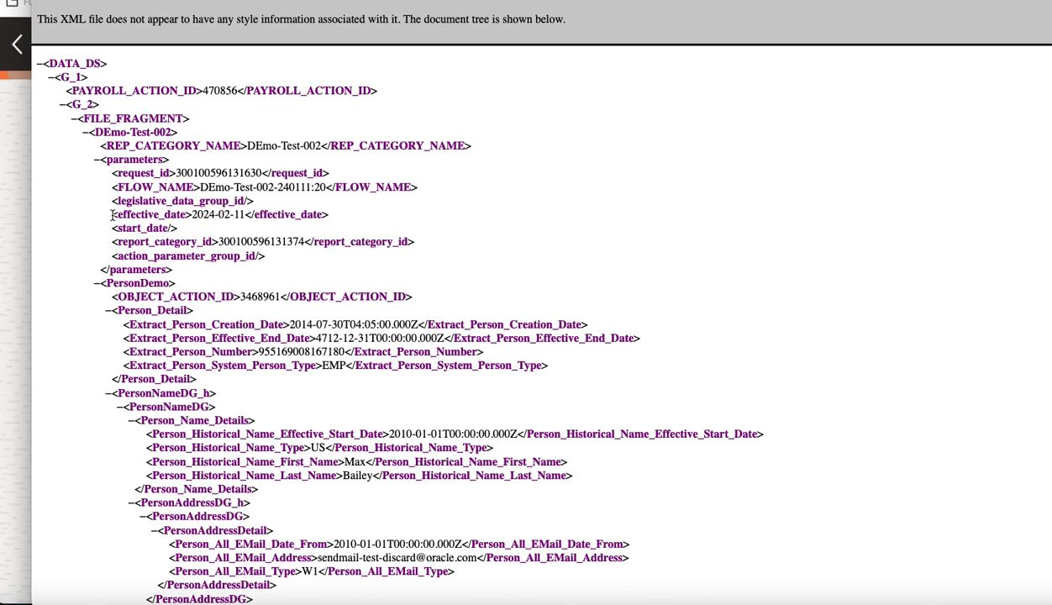
drag(109, 211, 176, 227)
scroll(302, 279, down, 3)
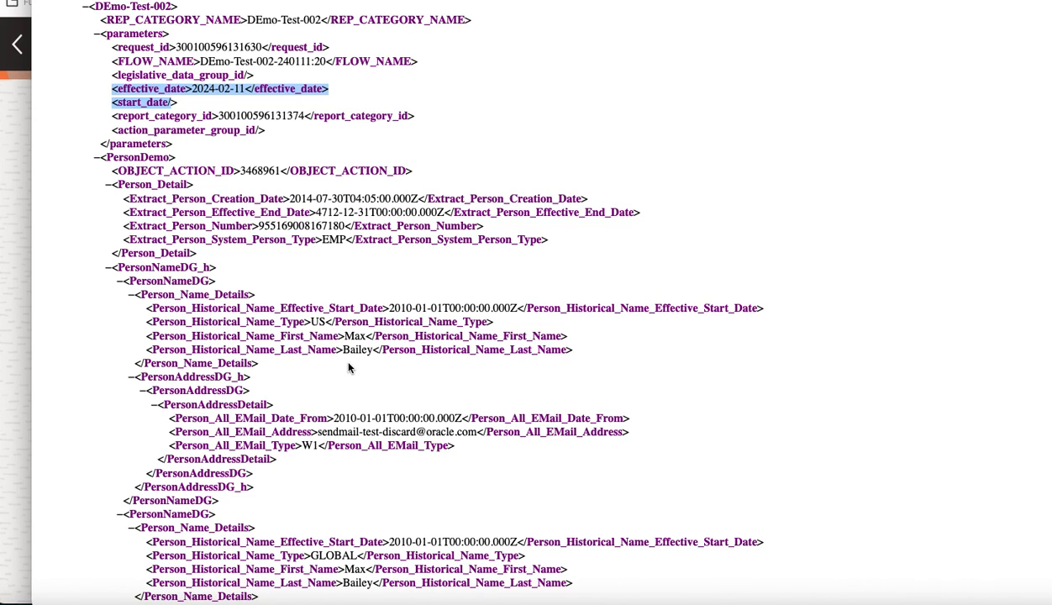
scroll(349, 367, down, 1)
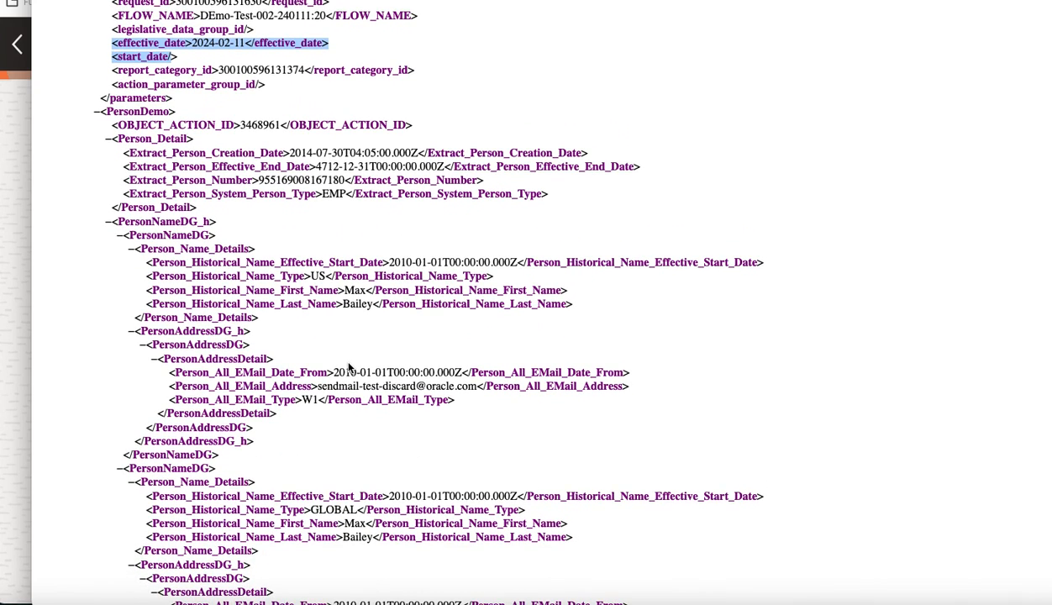